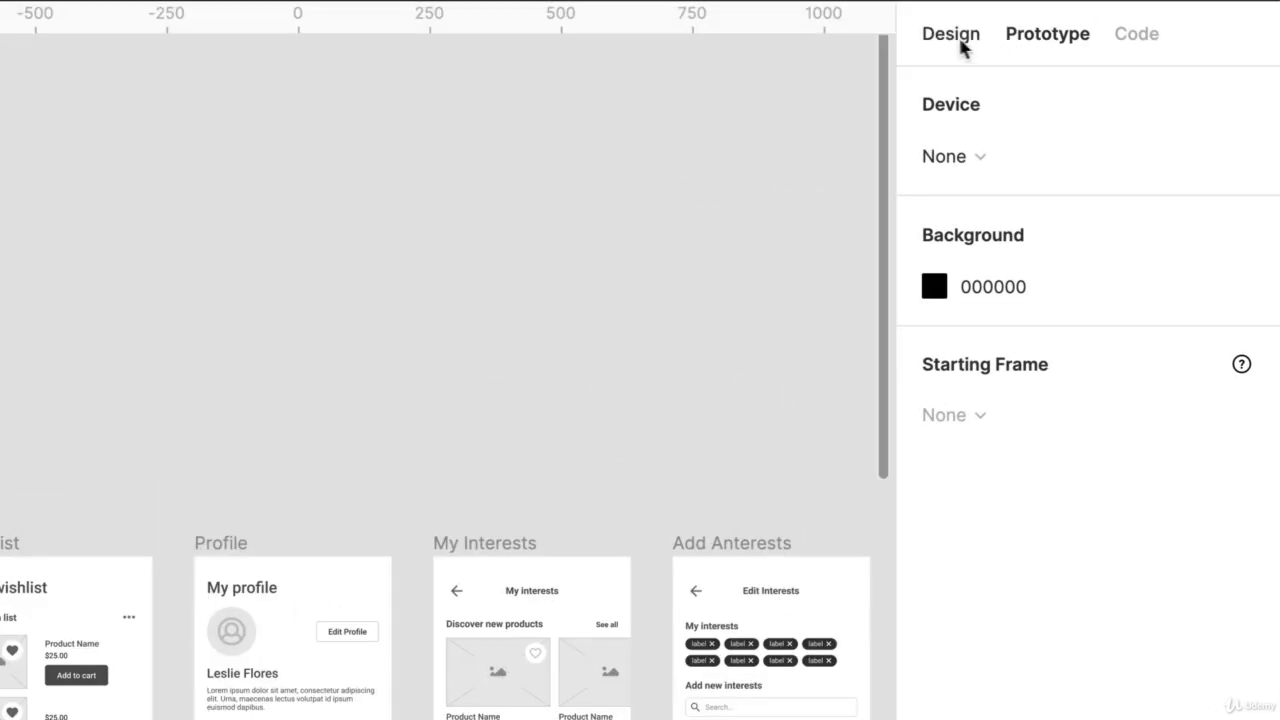
- Compare the Home frame's design properties with its prototype settings, and return to the file's general prototype settings
click(1087, 109)
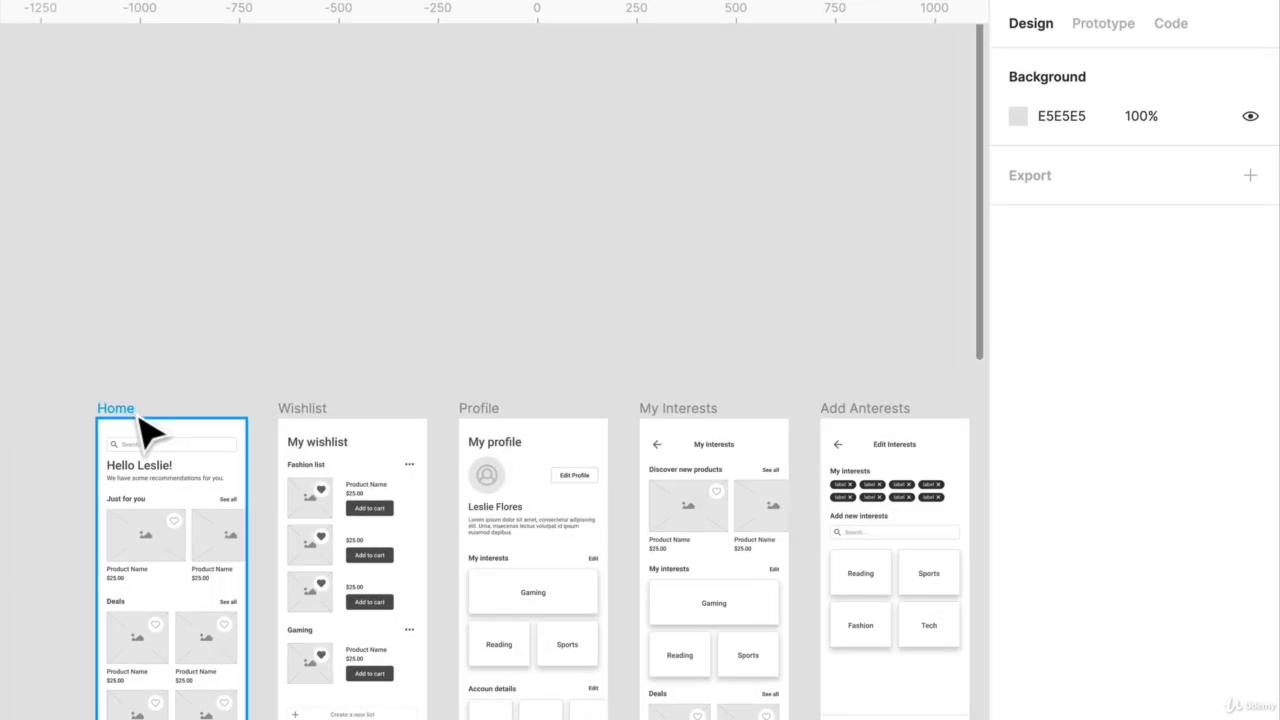
click(140, 420)
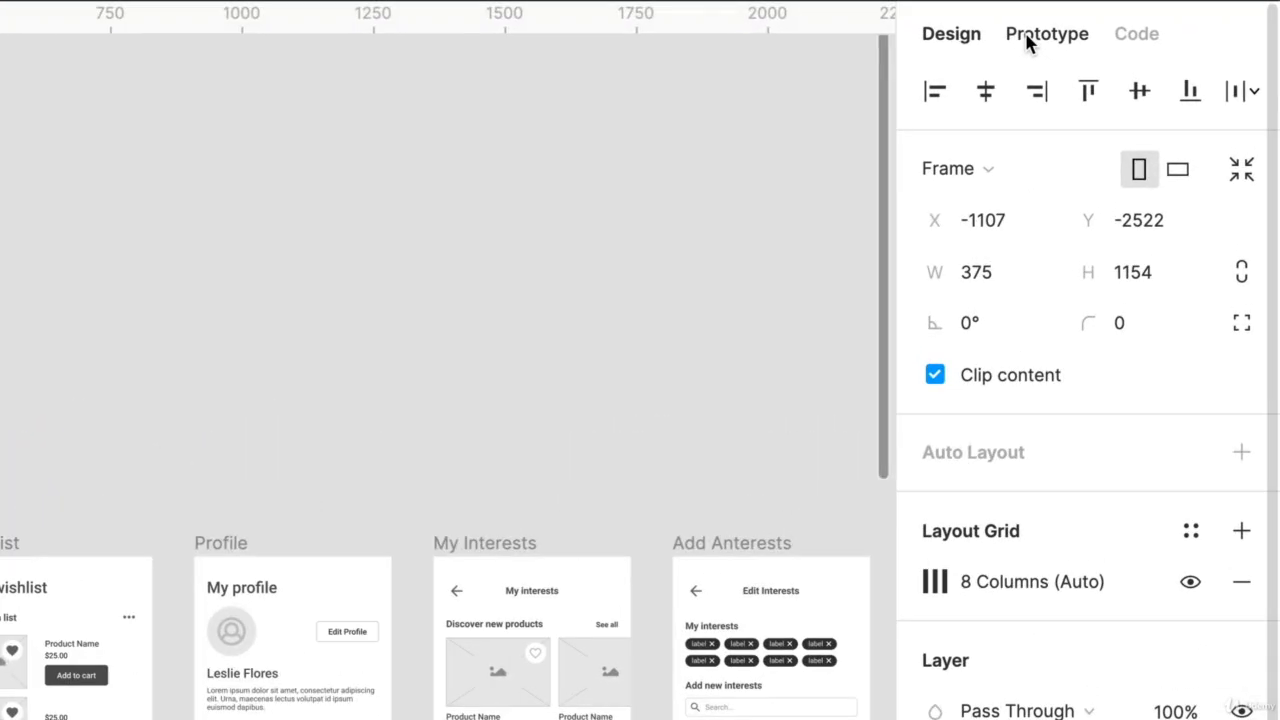
click(1037, 40)
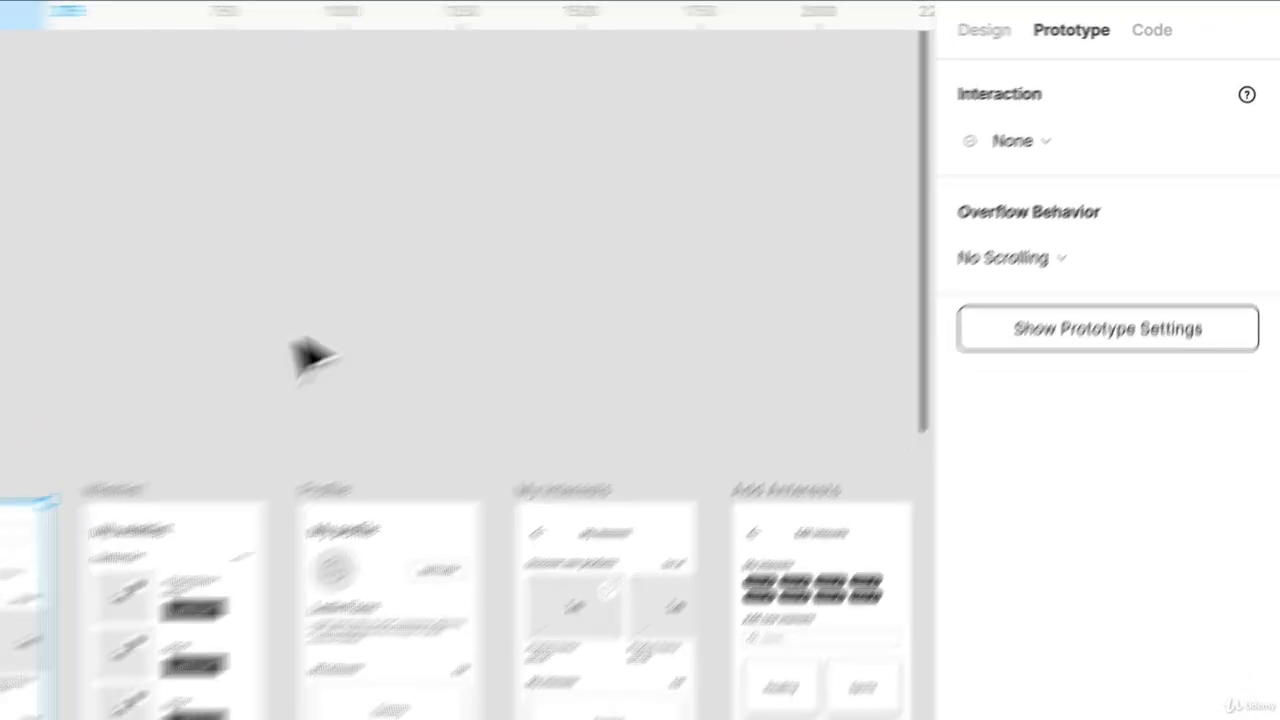
click(310, 355)
scroll(330, 360, down, 2)
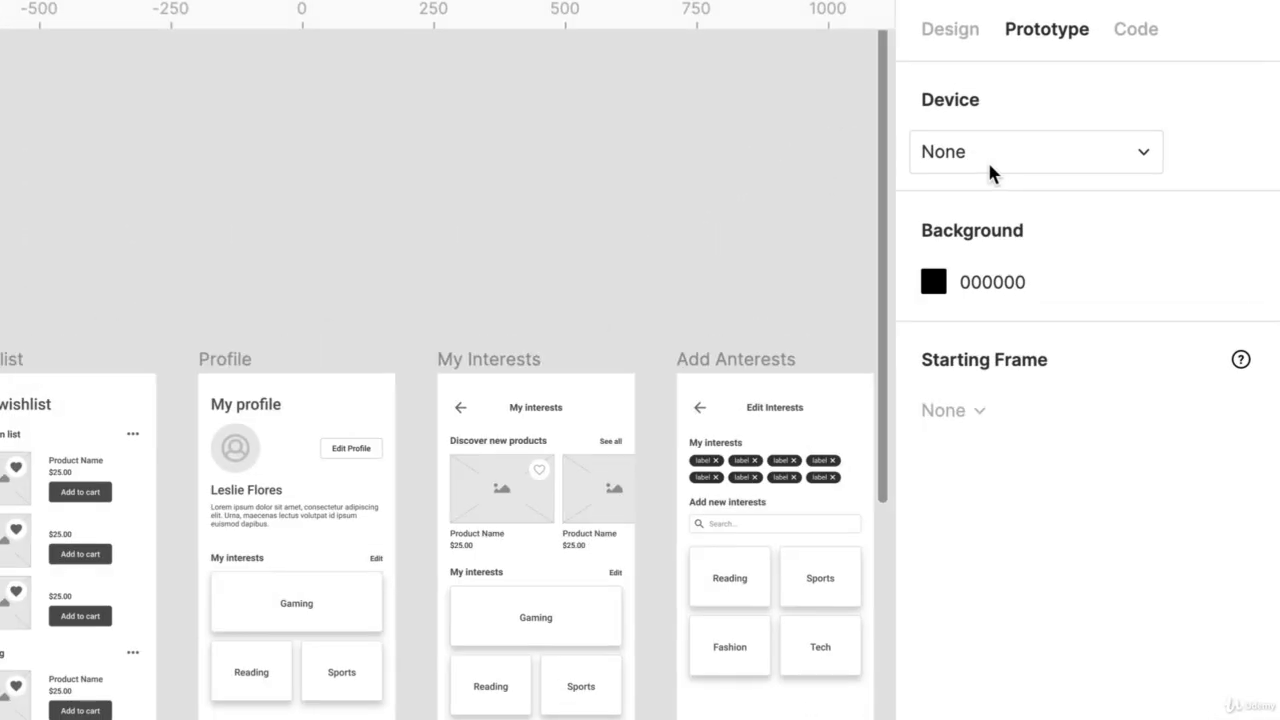
- Set the prototype device to iPhone 11 Pro with the Space Grey model
click(1121, 97)
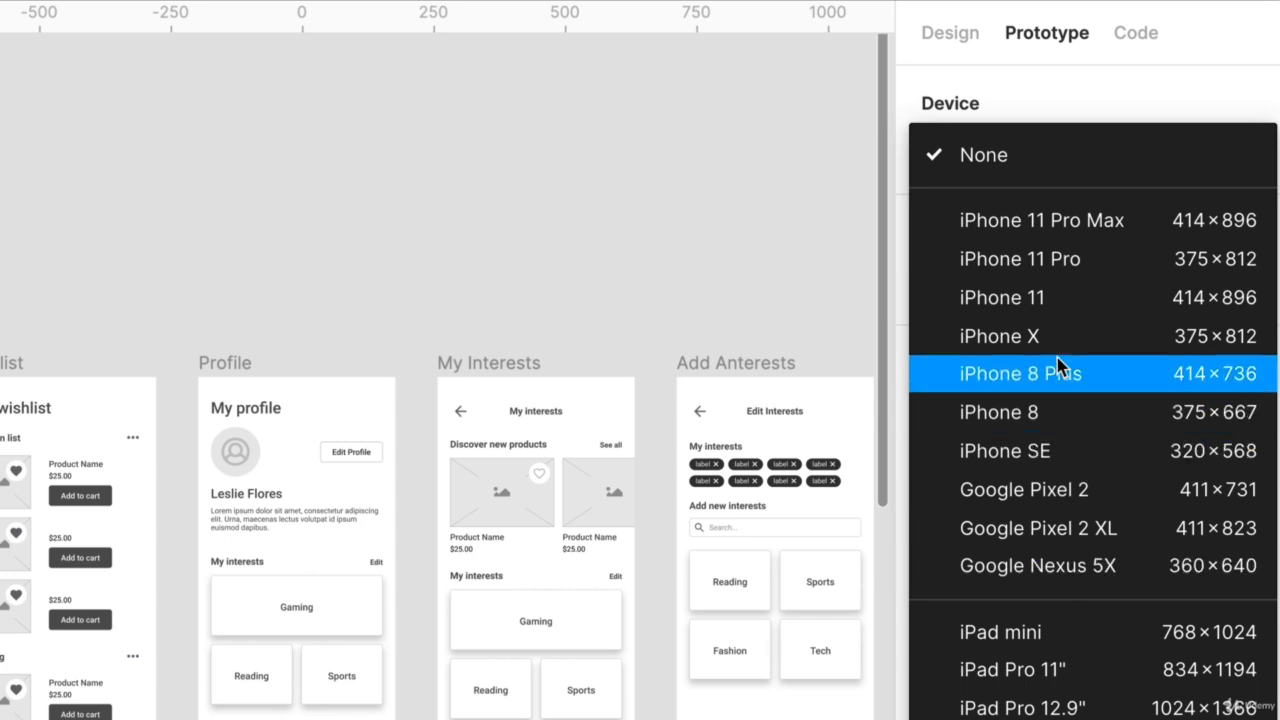
click(1030, 260)
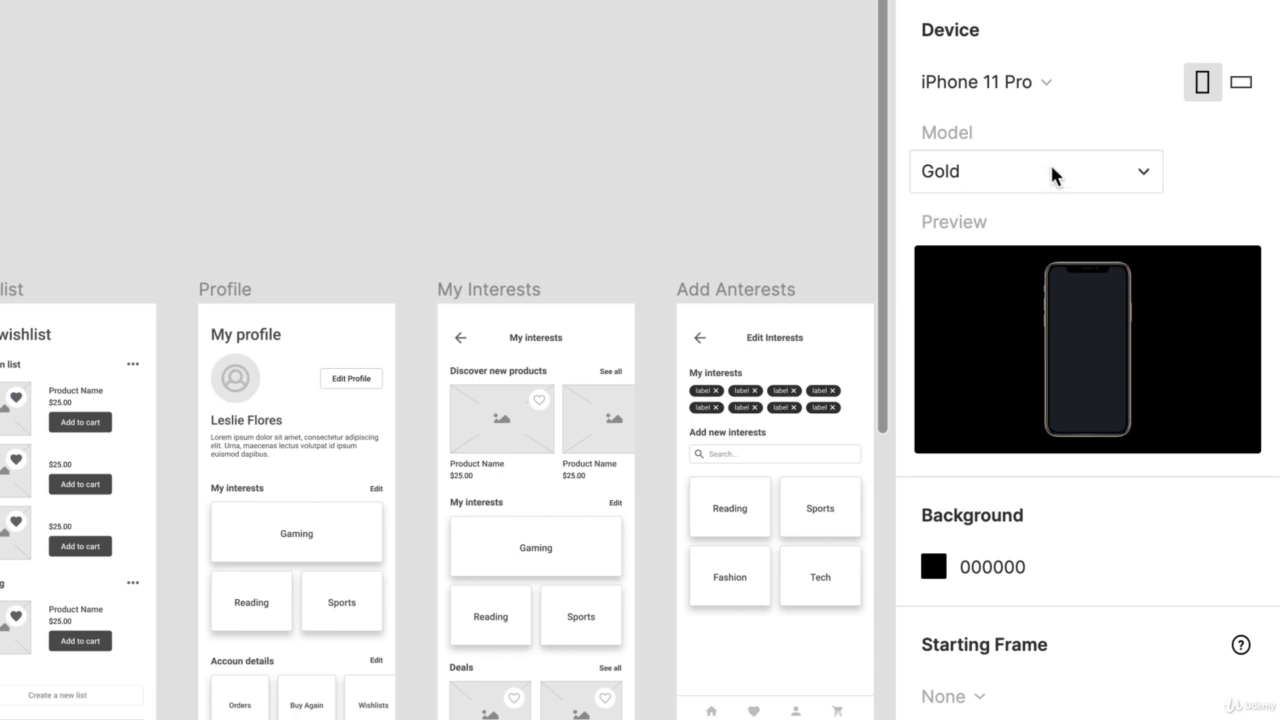
click(1055, 178)
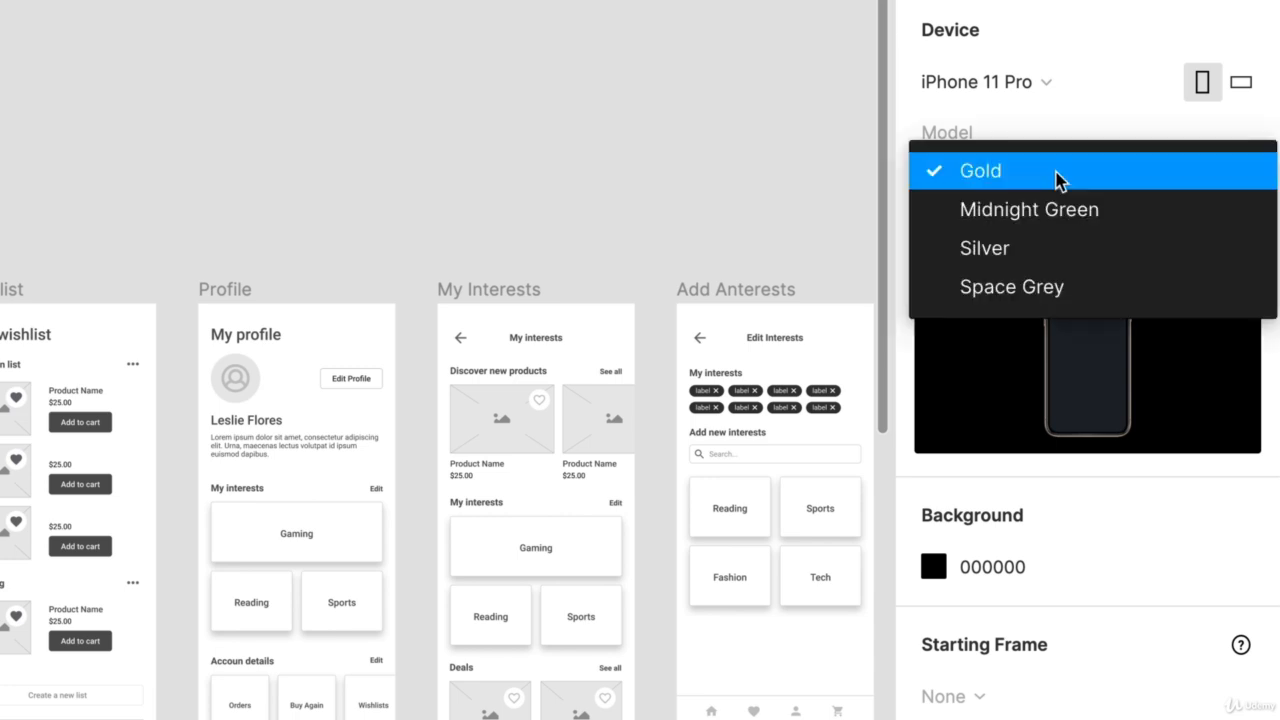
click(1034, 289)
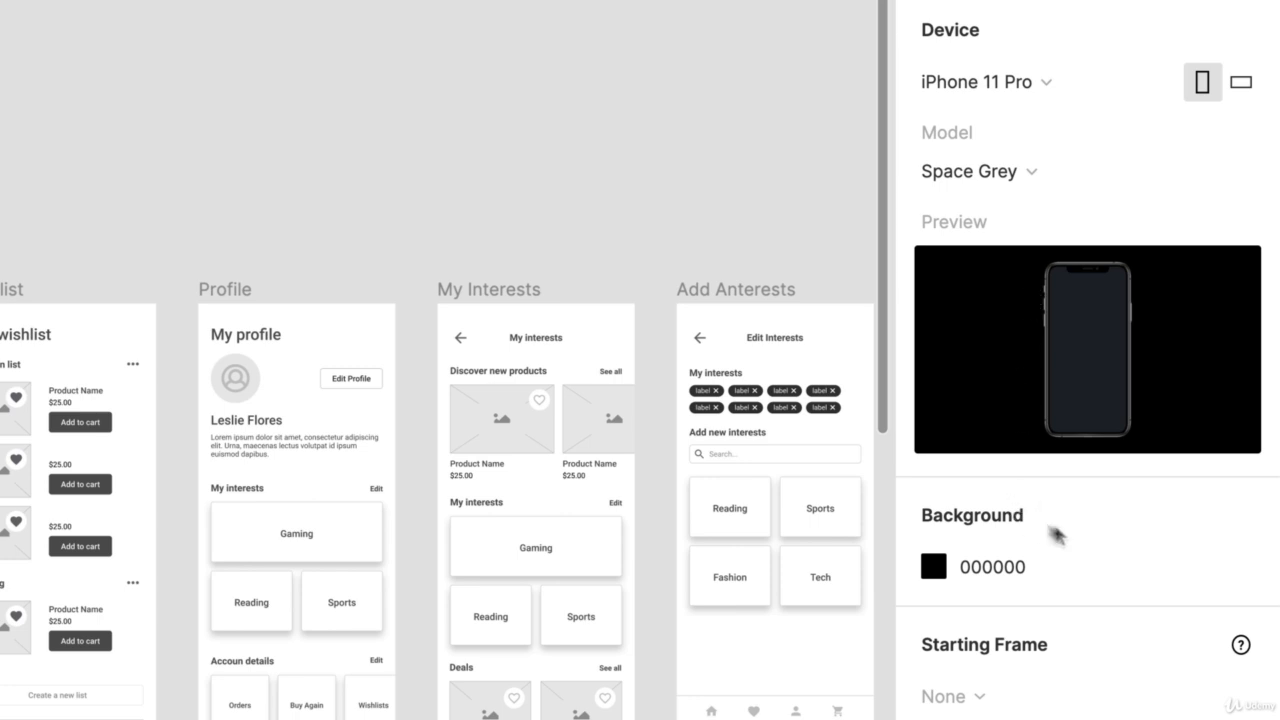
- Set the prototype background colour to white, FFFFFF
click(1020, 568)
text(ffffff)
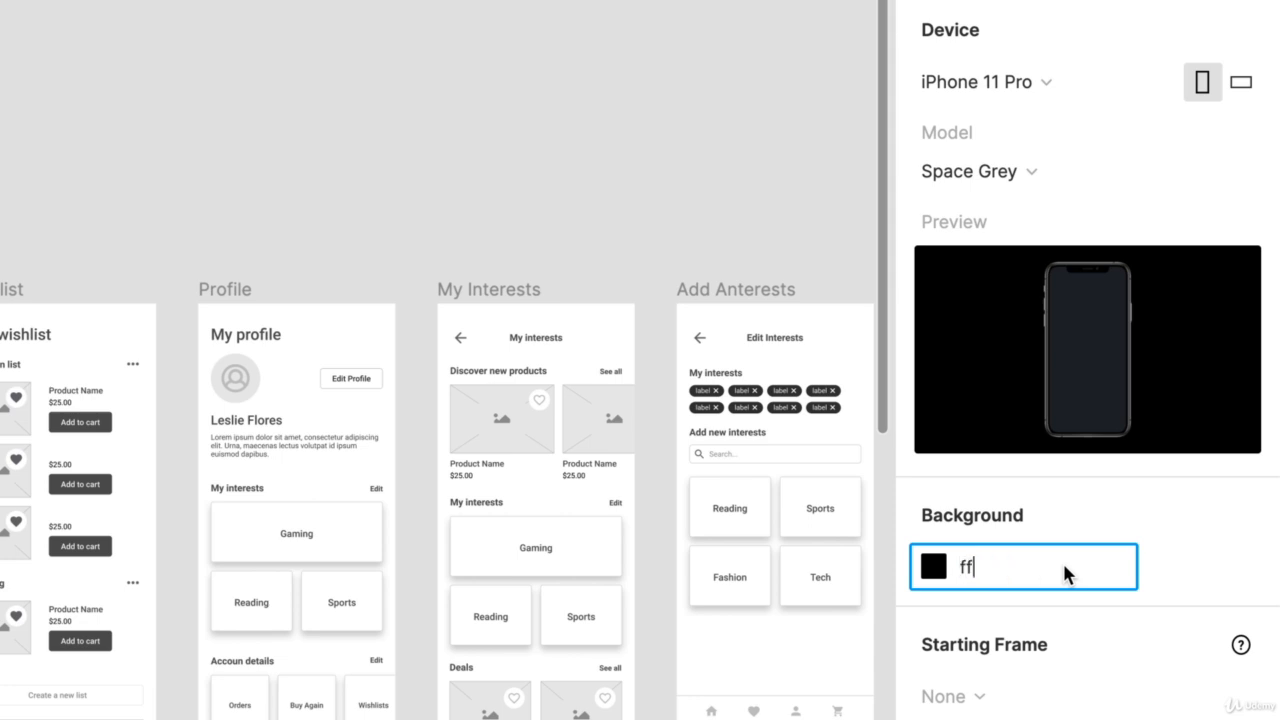
key(Return)
- Set the prototype background colour to the light grey F9F9F9
click(1066, 572)
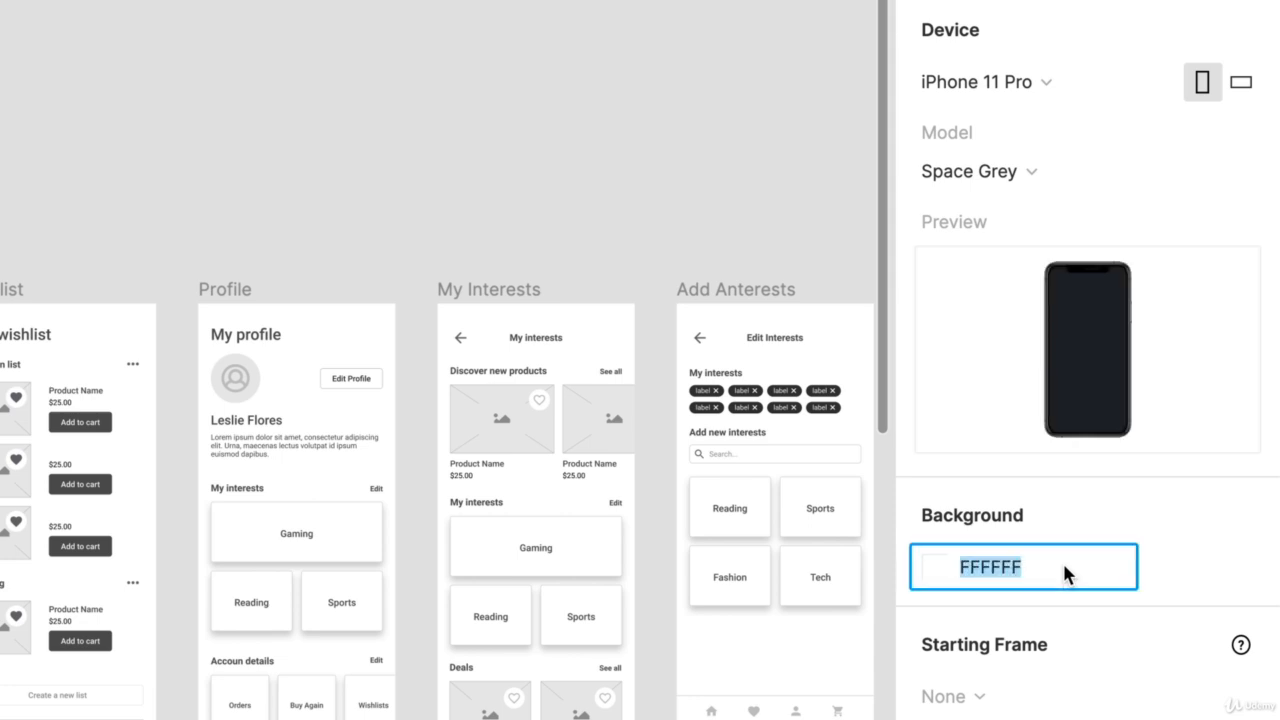
text(f9f9f9)
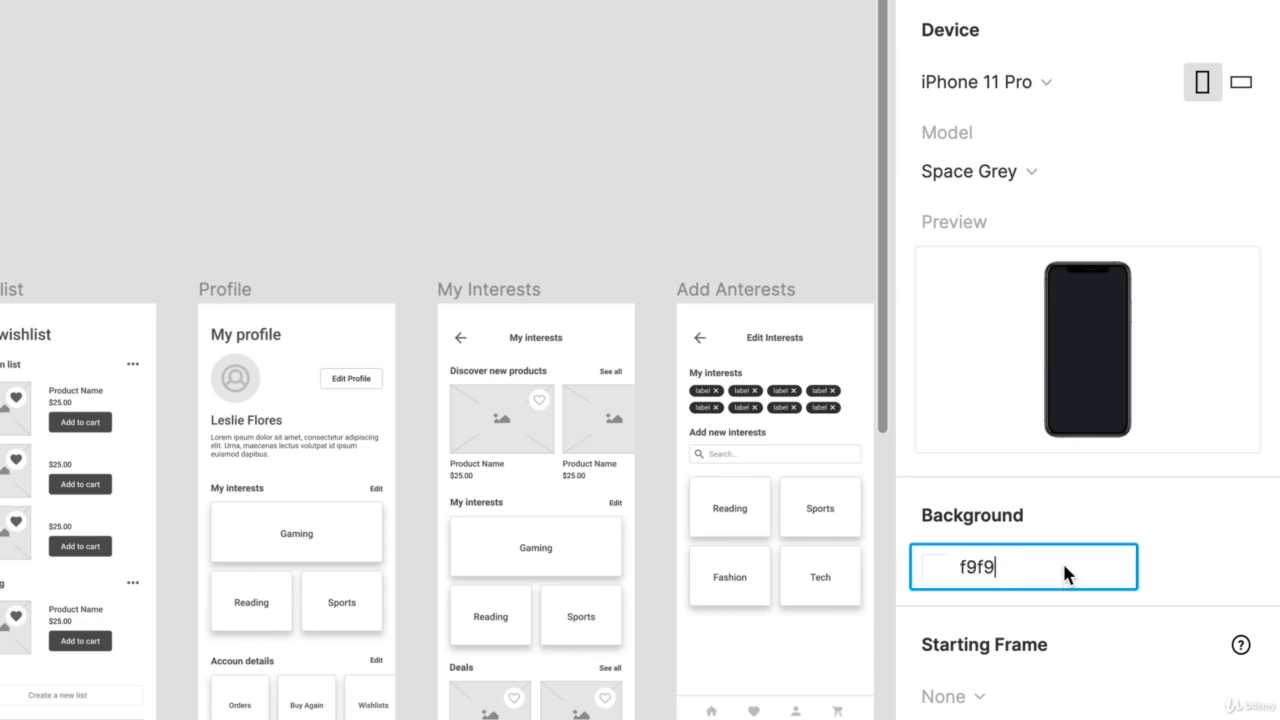
key(Return)
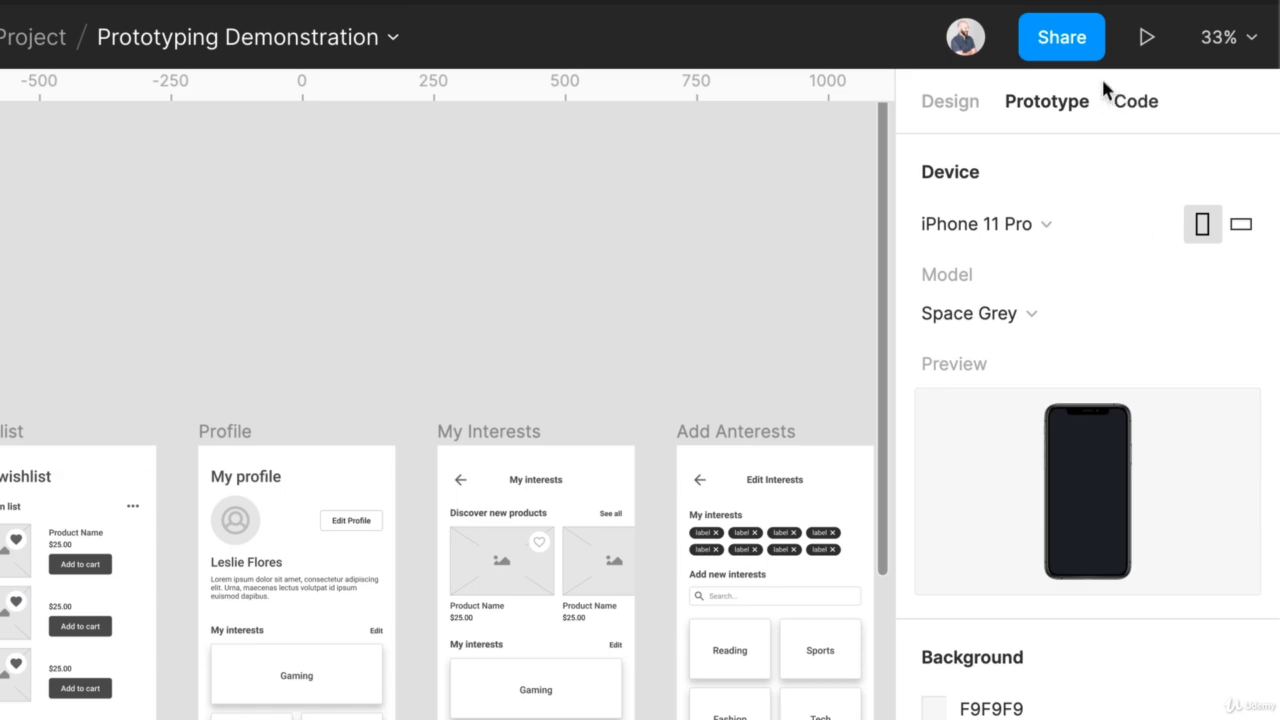
- Present the prototype in the device frame and check how the Home screen scrolls
click(1146, 50)
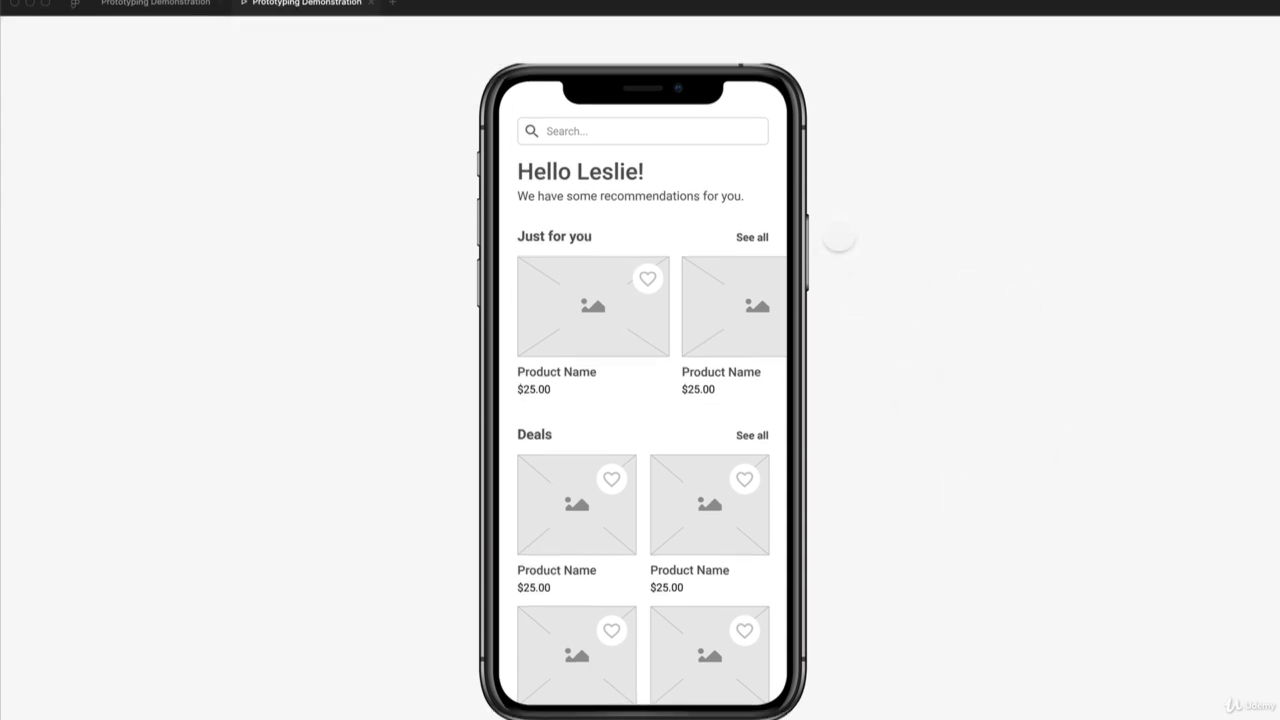
scroll(576, 266, down, 5)
scroll(576, 266, up, 5)
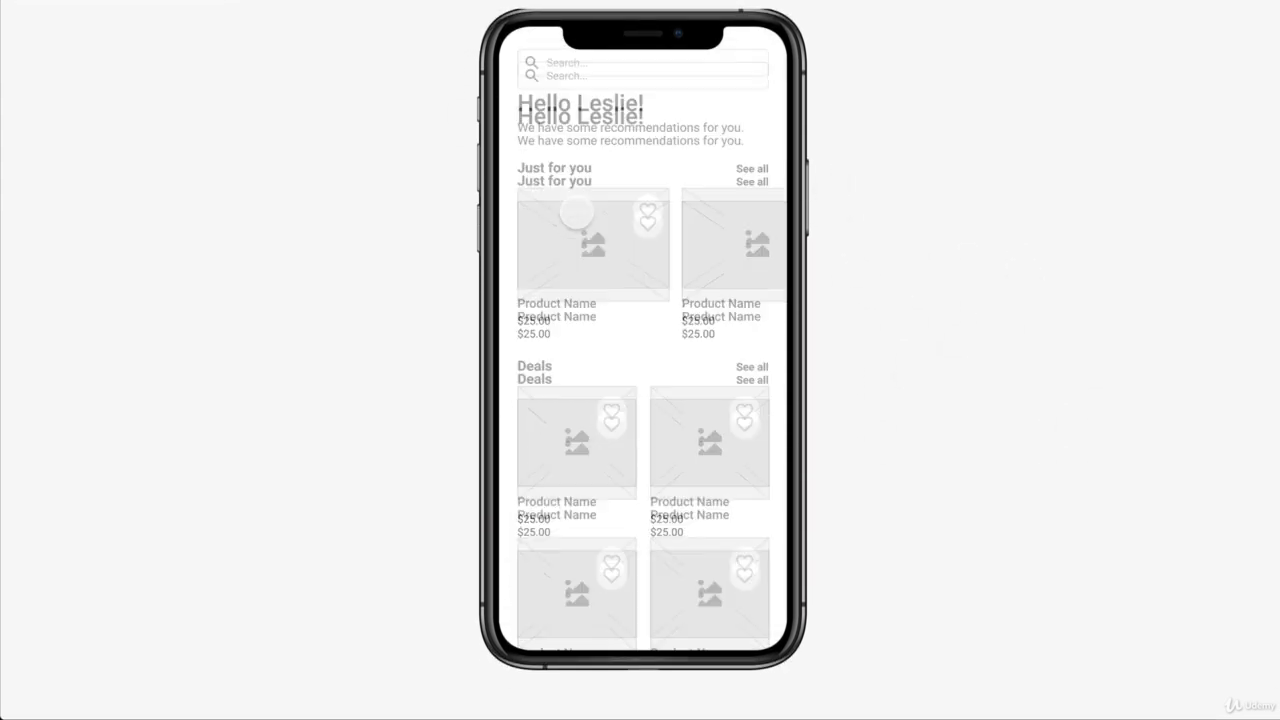
scroll(576, 212, down, 5)
scroll(576, 212, up, 5)
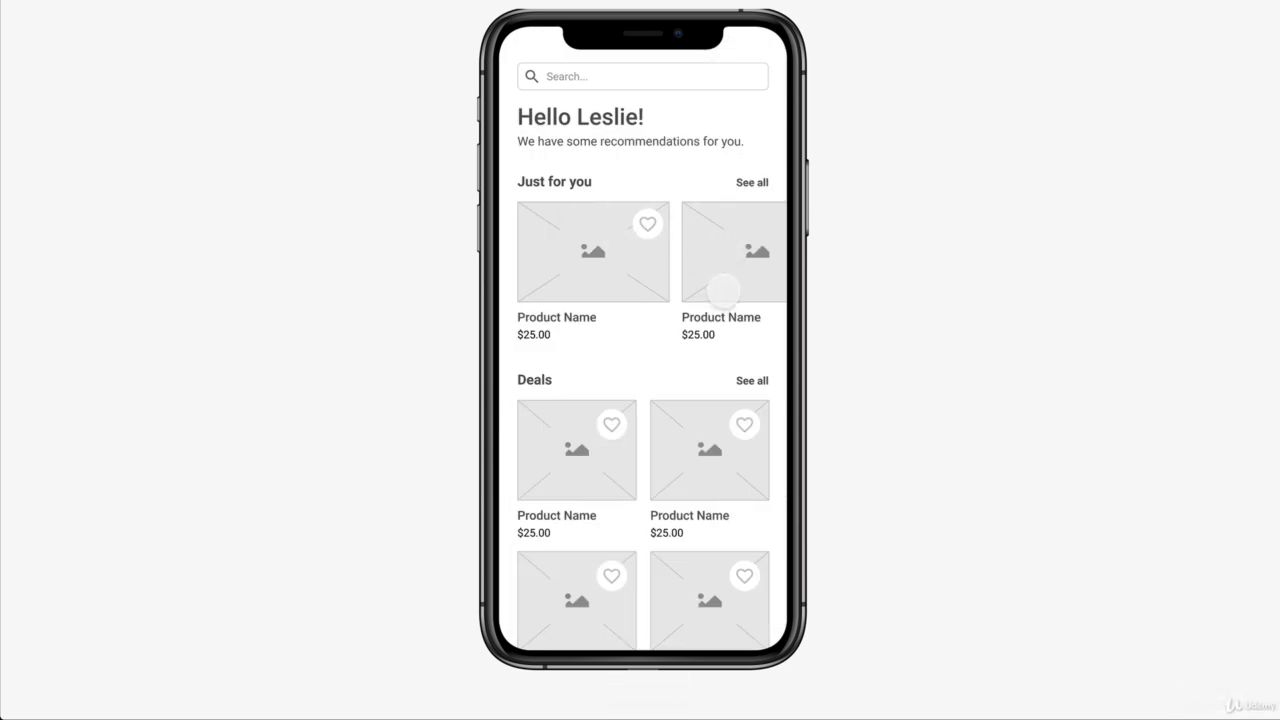
scroll(720, 290, down, 5)
- Step forward and backward through the presented screens, finishing on the Home screen
key(Right)
key(Left)
key(Right)
key(Right)
key(Right)
key(Left)
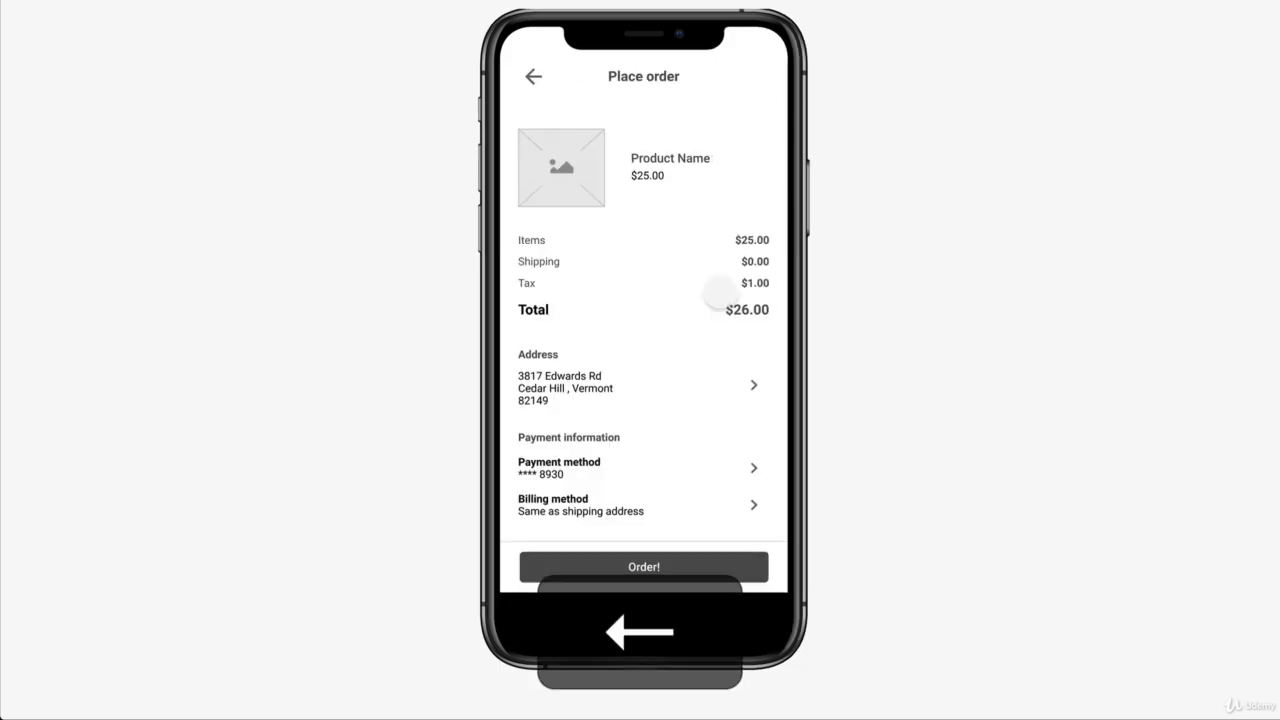
key(Right)
key(Right)
key(Right)
key(Right)
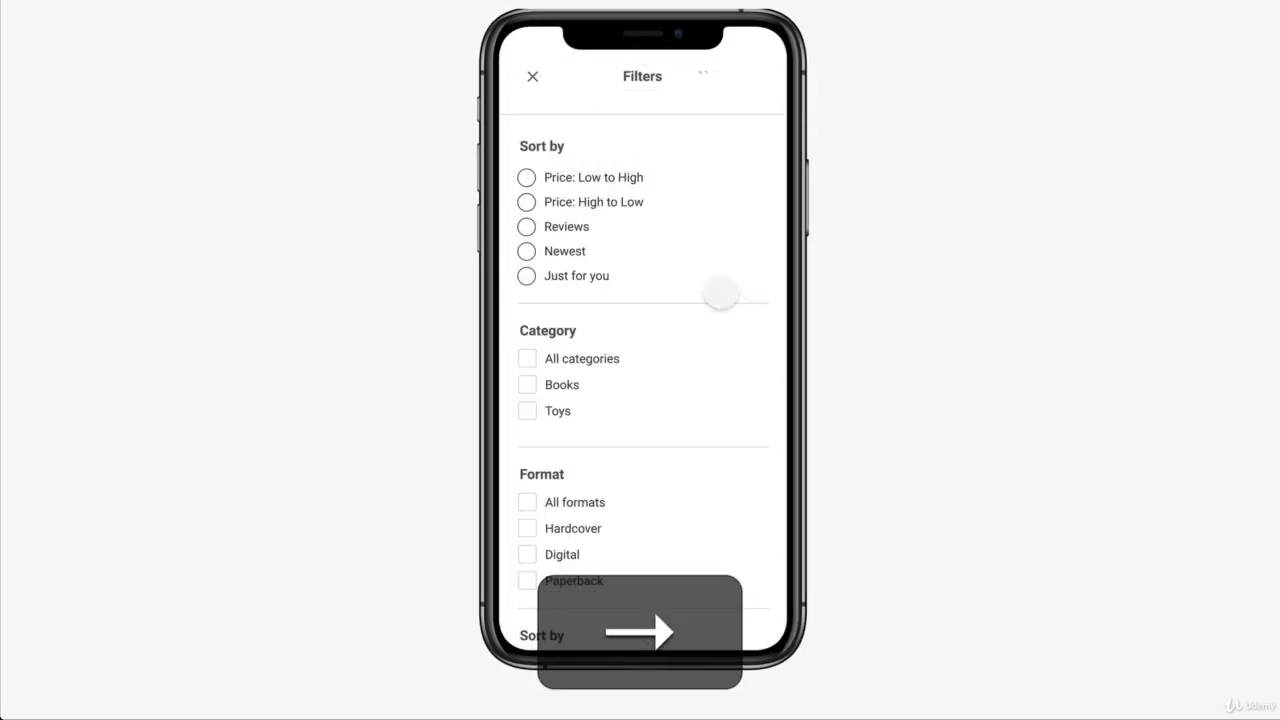
key(Left)
key(Left)
key(Left)
key(Left)
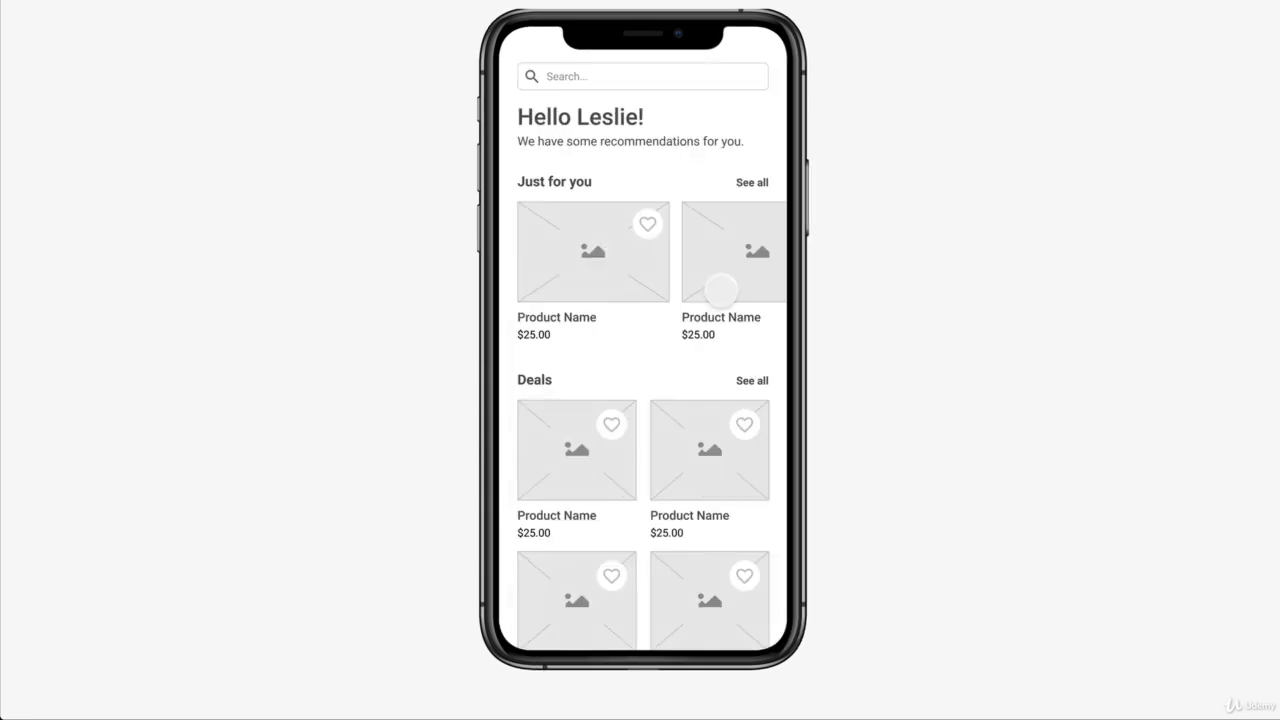
- Close the presentation, open it once more from the design file, and close it again
key(Escape)
click(369, 37)
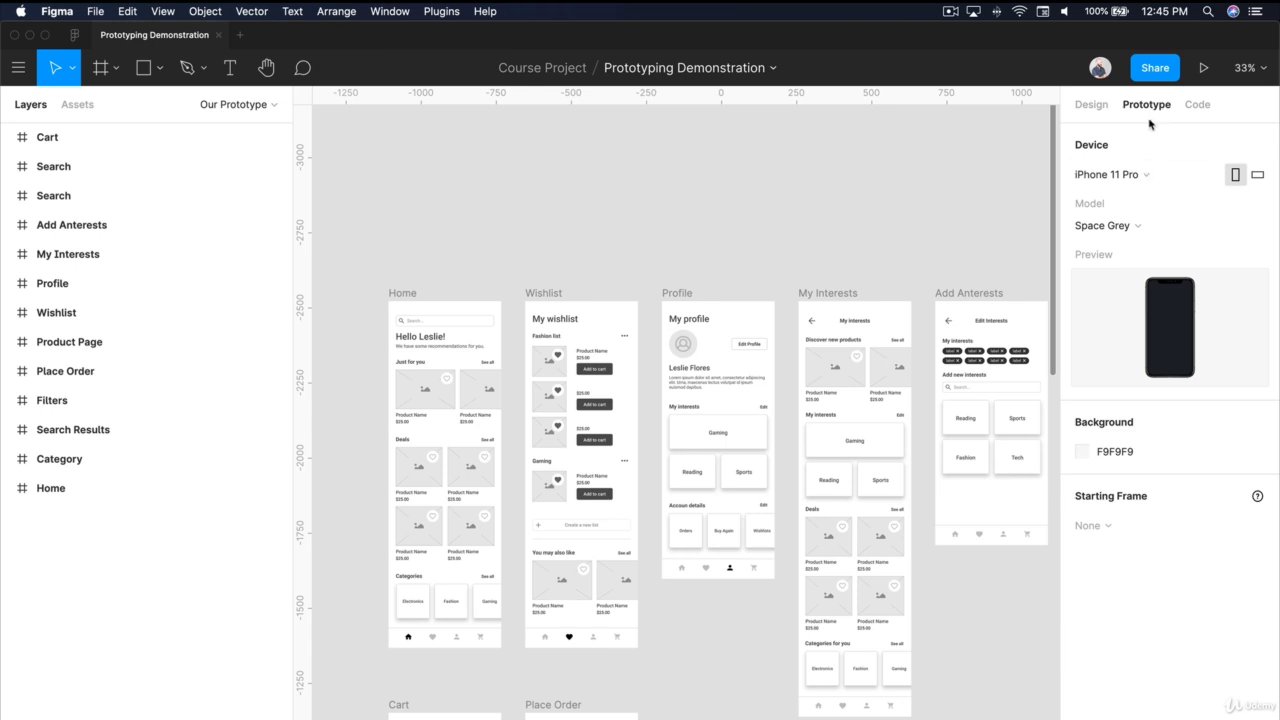
click(1204, 67)
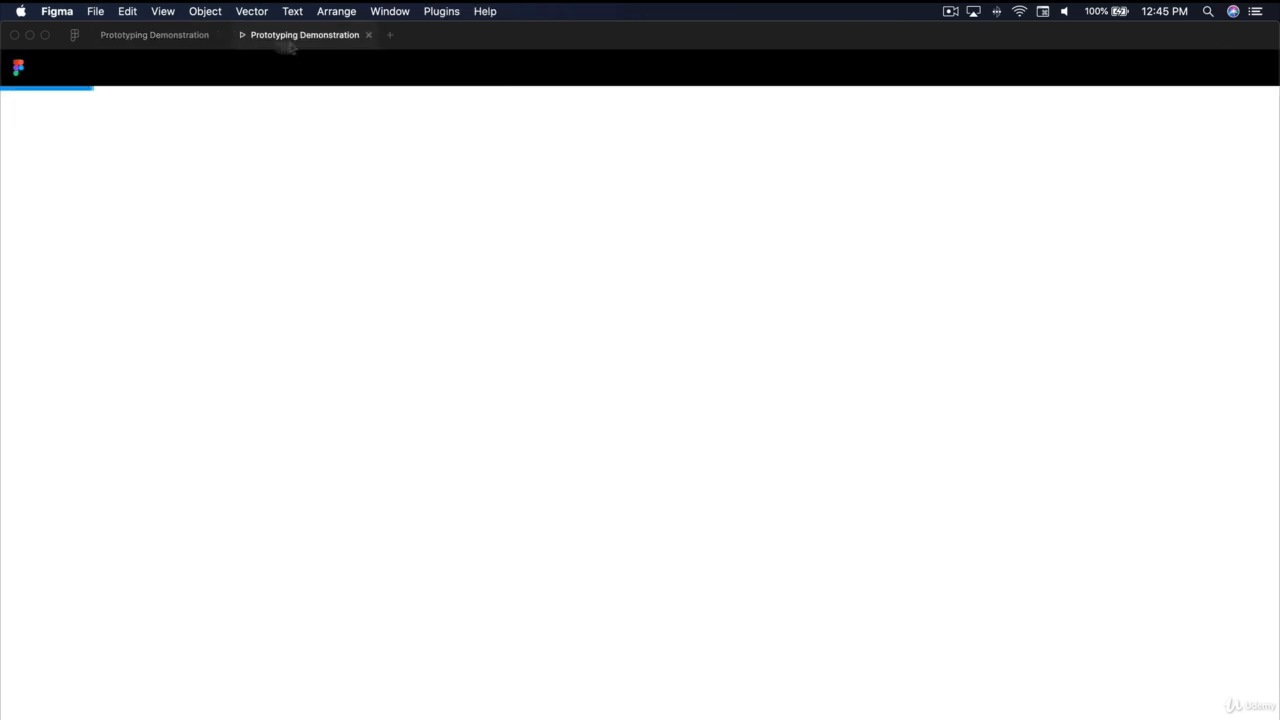
click(368, 35)
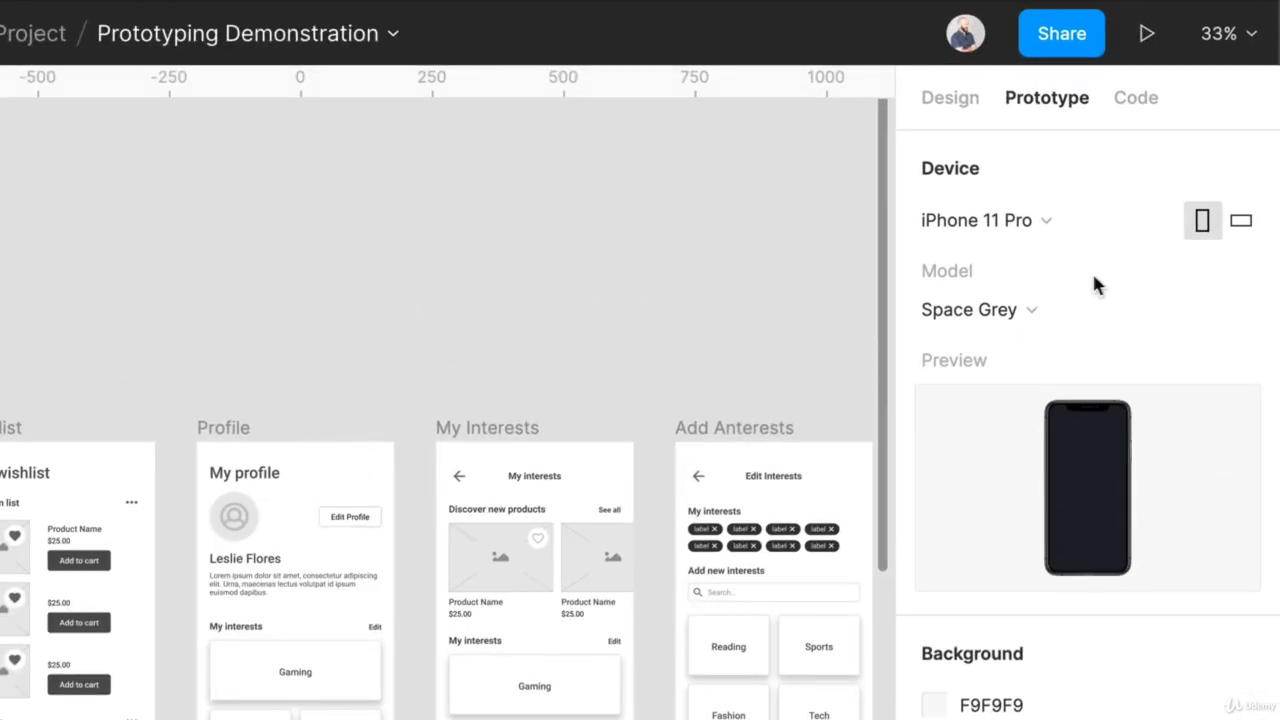
- Switch the device orientation to landscape and back to portrait
click(1240, 229)
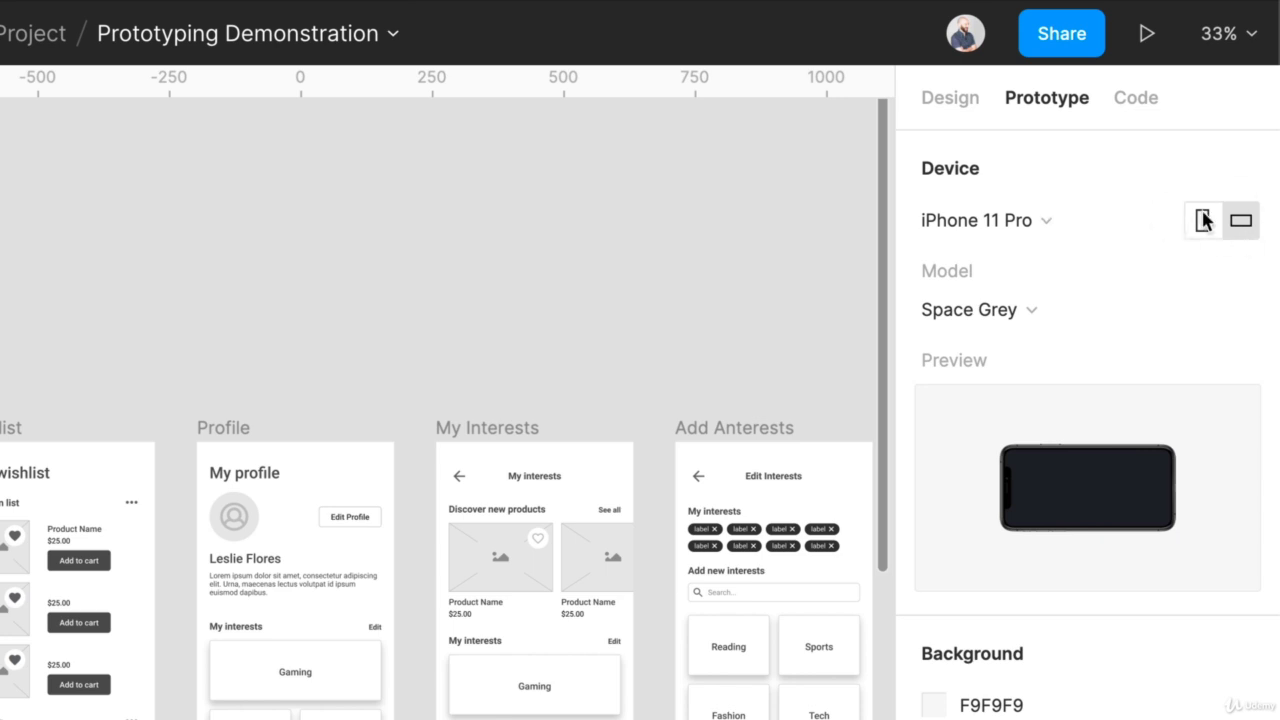
click(1200, 222)
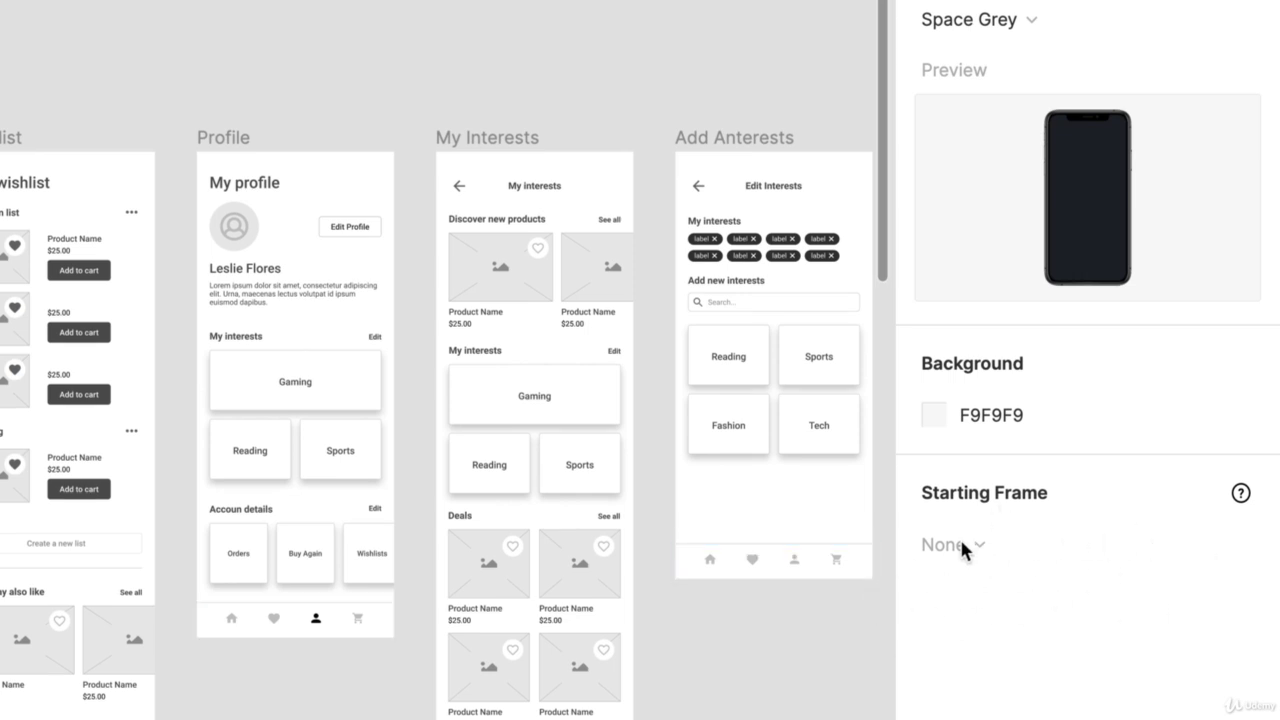
- Connect the whole Home frame to the Wishlist frame with a prototype link
mouse_move(1244, 490)
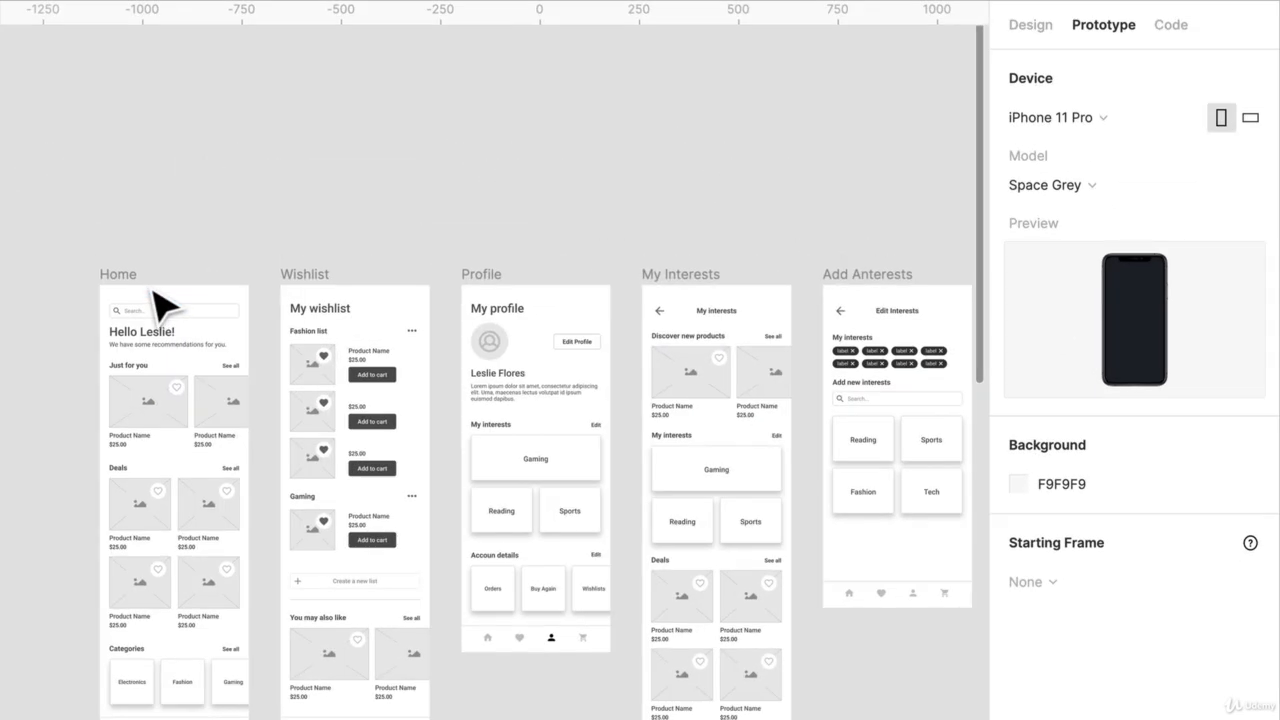
click(140, 292)
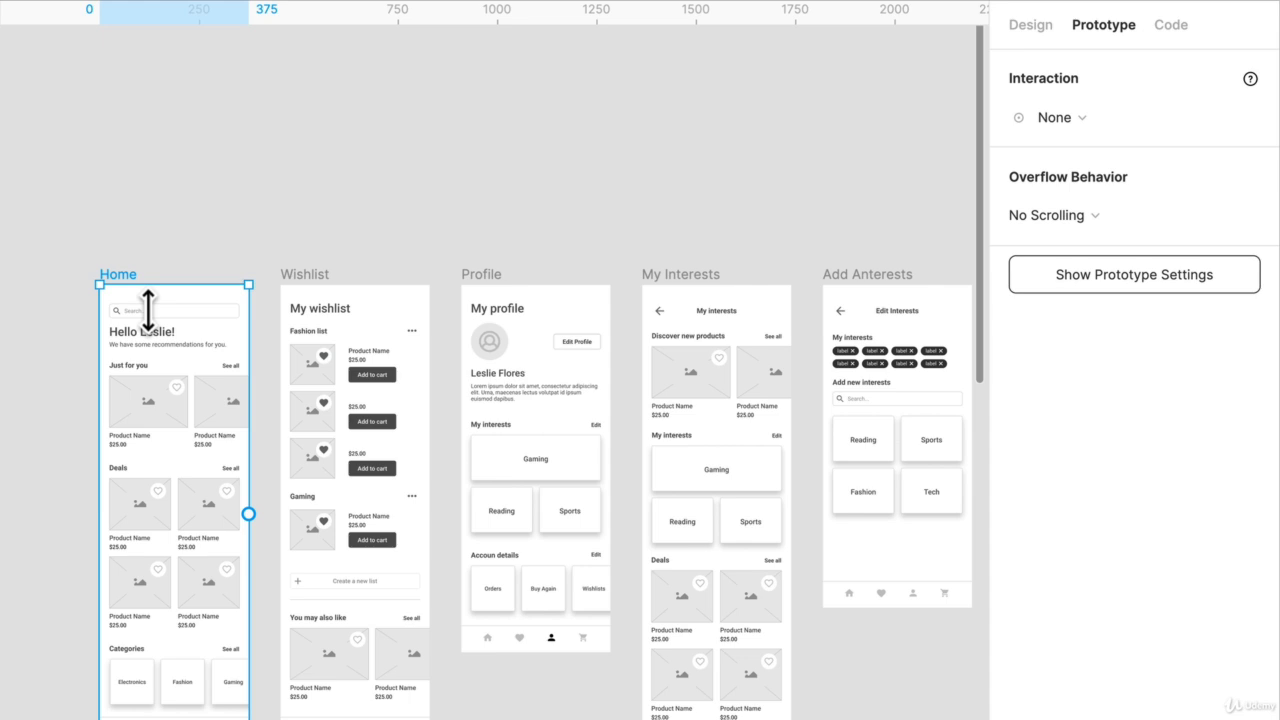
click(78, 246)
click(180, 337)
drag(249, 514, 306, 527)
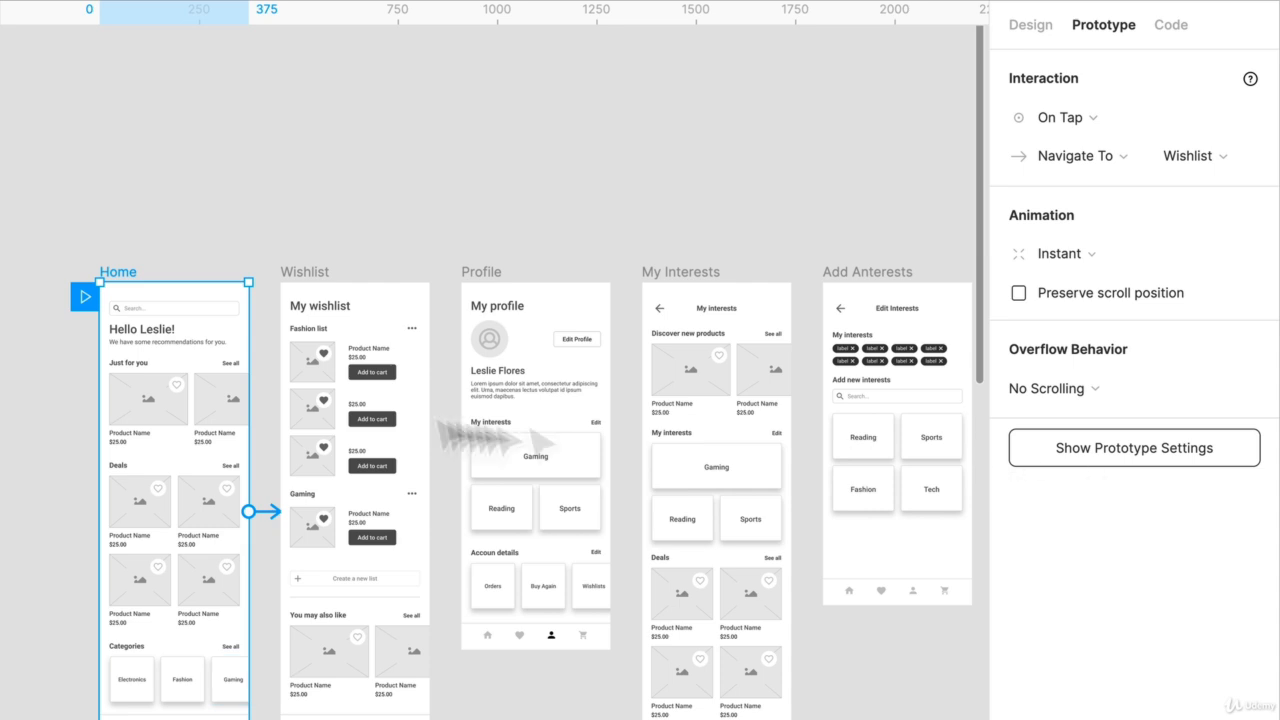
- In the prototype settings, change the starting frame to Filters and set it back to Home
click(1107, 450)
click(1040, 581)
click(1066, 562)
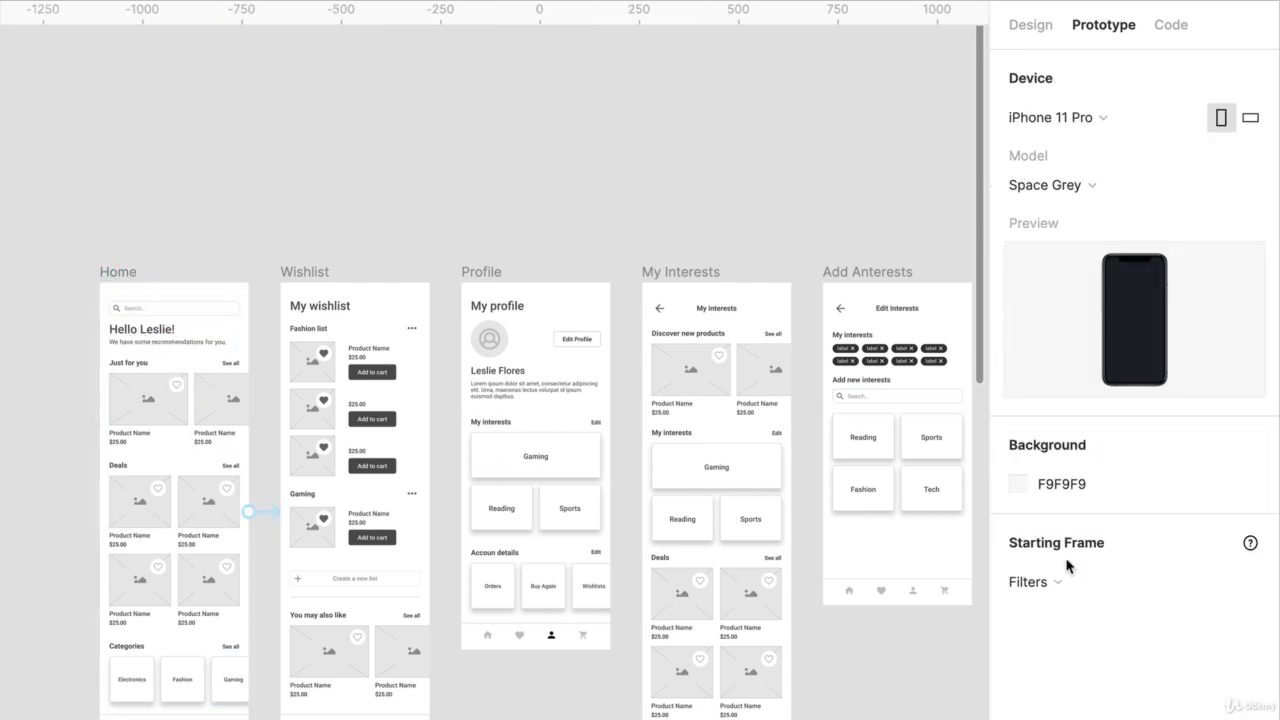
click(1060, 578)
click(1058, 610)
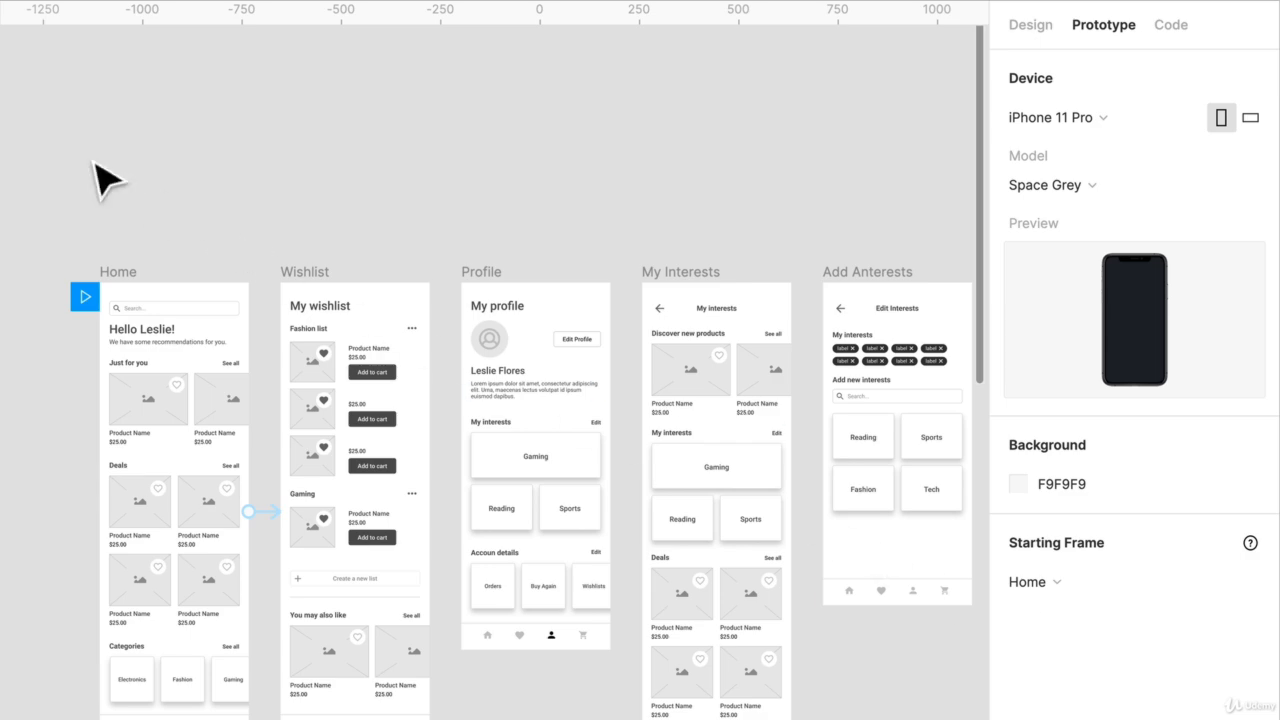
- Delete the connection between the Home and Wishlist frames, and restore it
click(266, 513)
key(Delete)
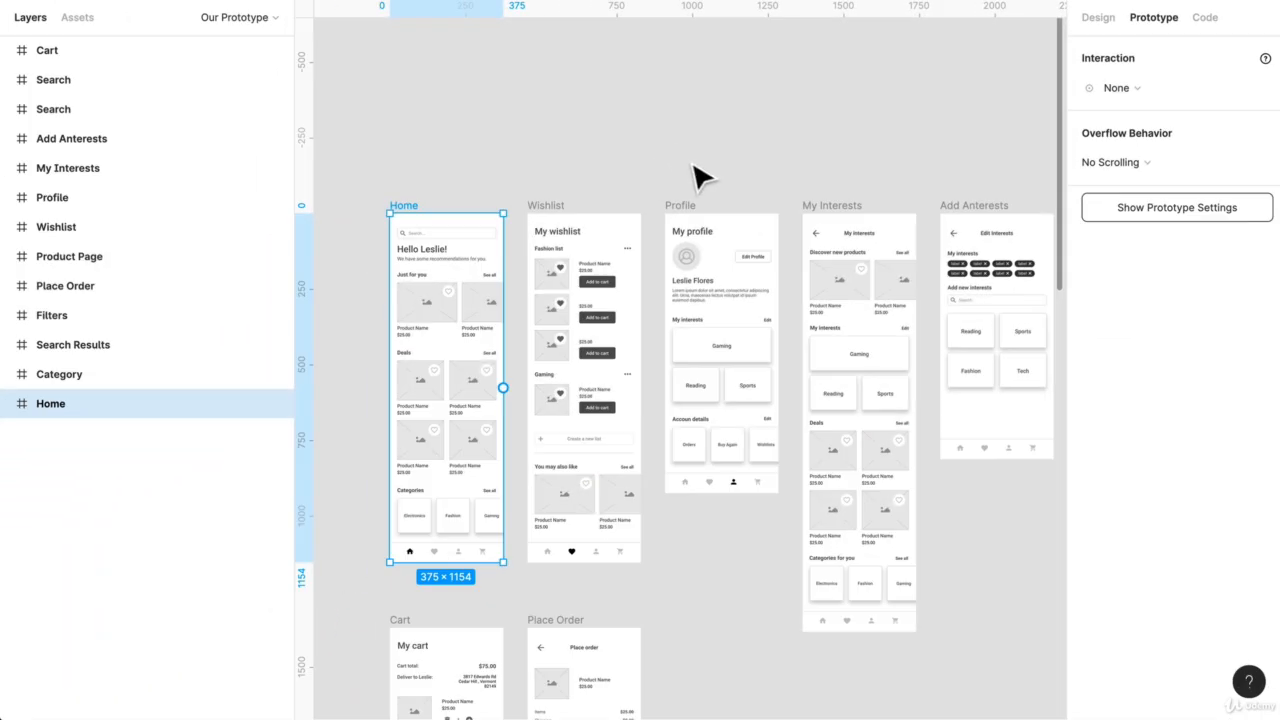
click(507, 234)
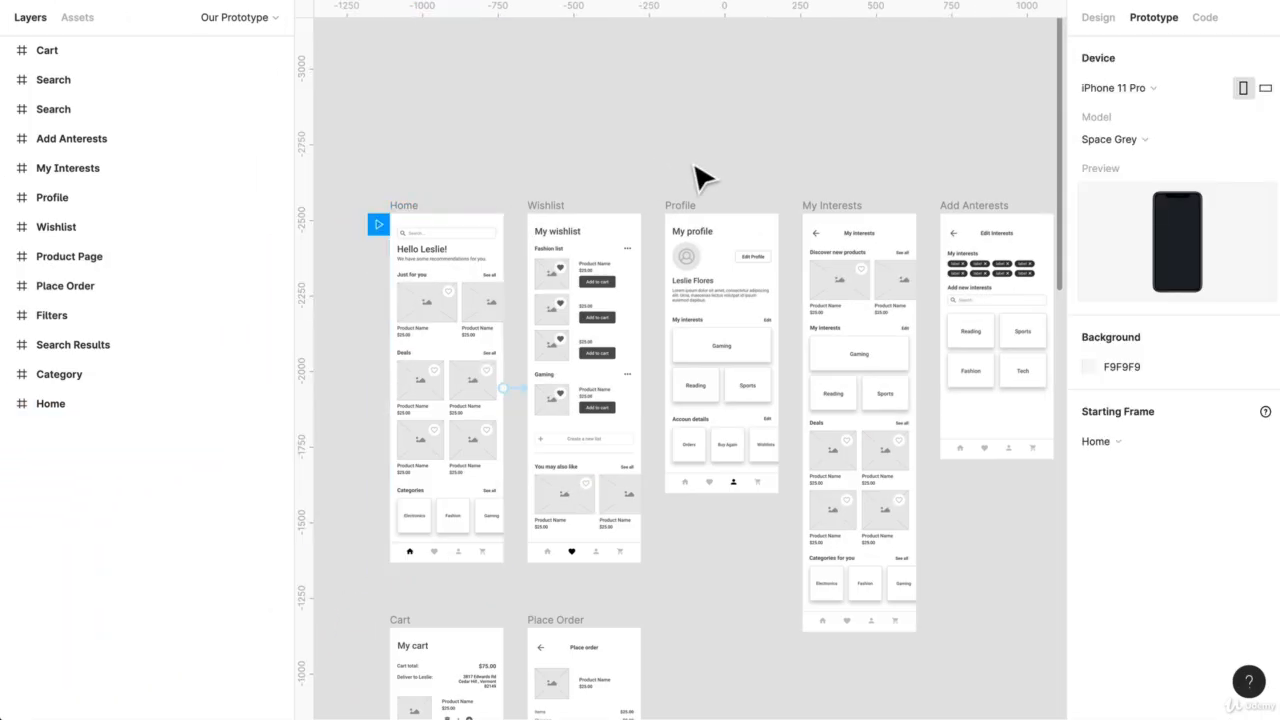
- Replace the Home frame's connection with one from the heart icon in its bottom navigation bar to the Wishlist frame
scroll(640, 148, up, 5)
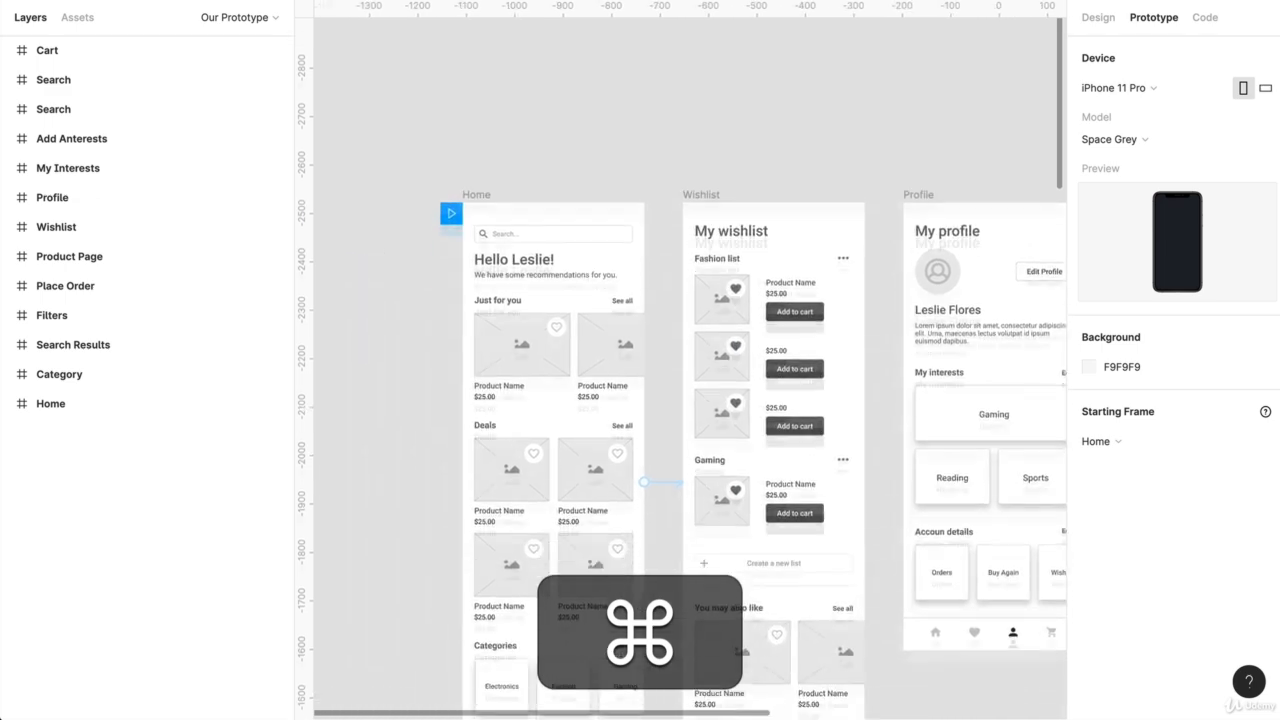
scroll(680, 380, down, 2)
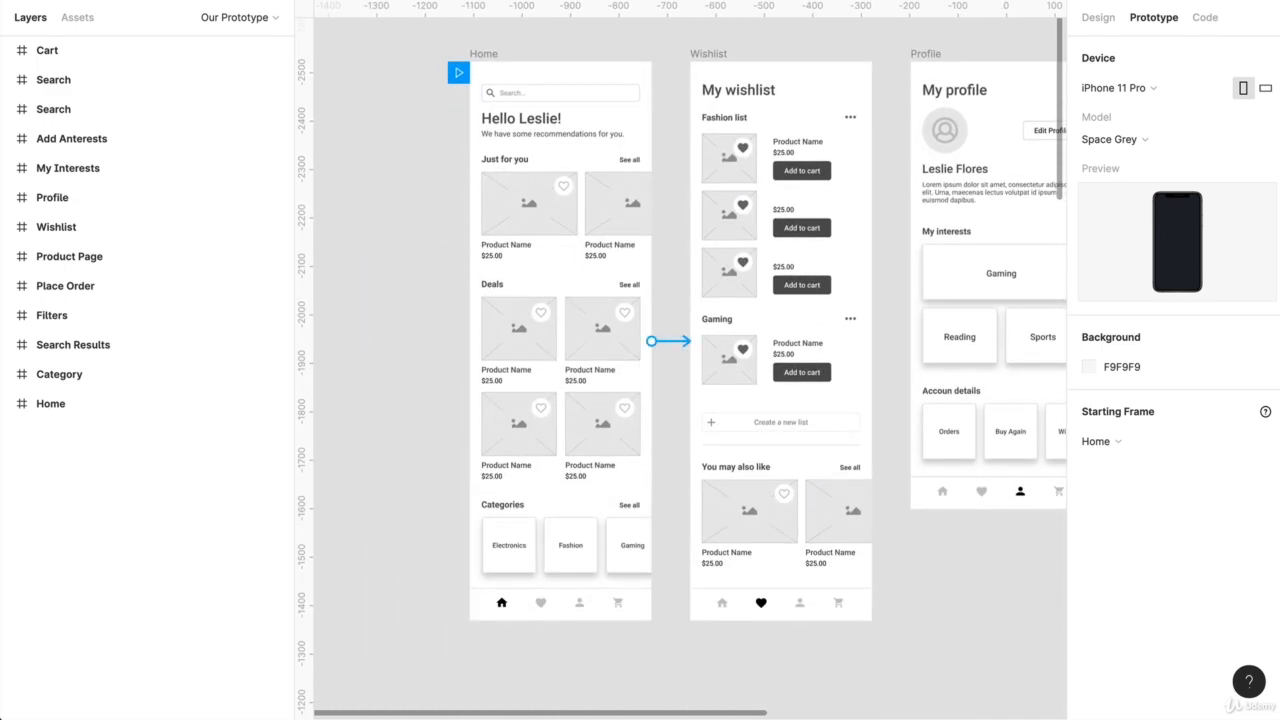
click(671, 341)
drag(686, 341, 712, 398)
double_click(543, 609)
click(676, 208)
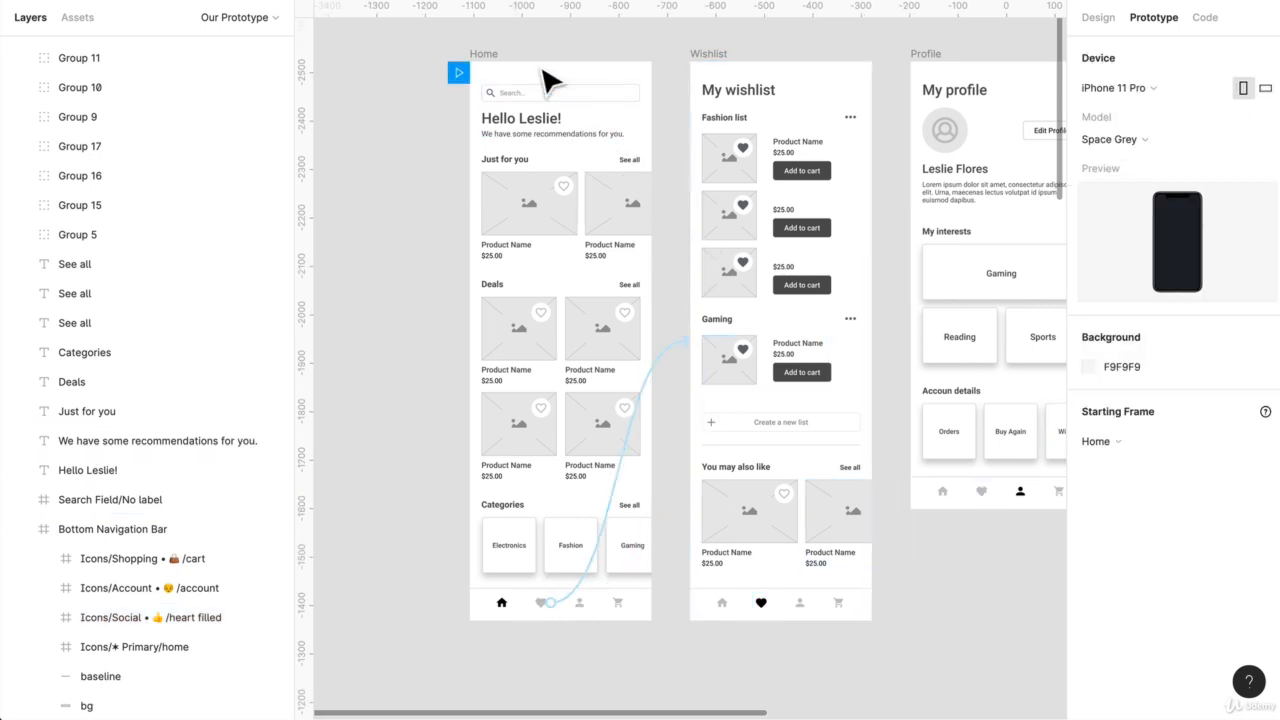
click(491, 66)
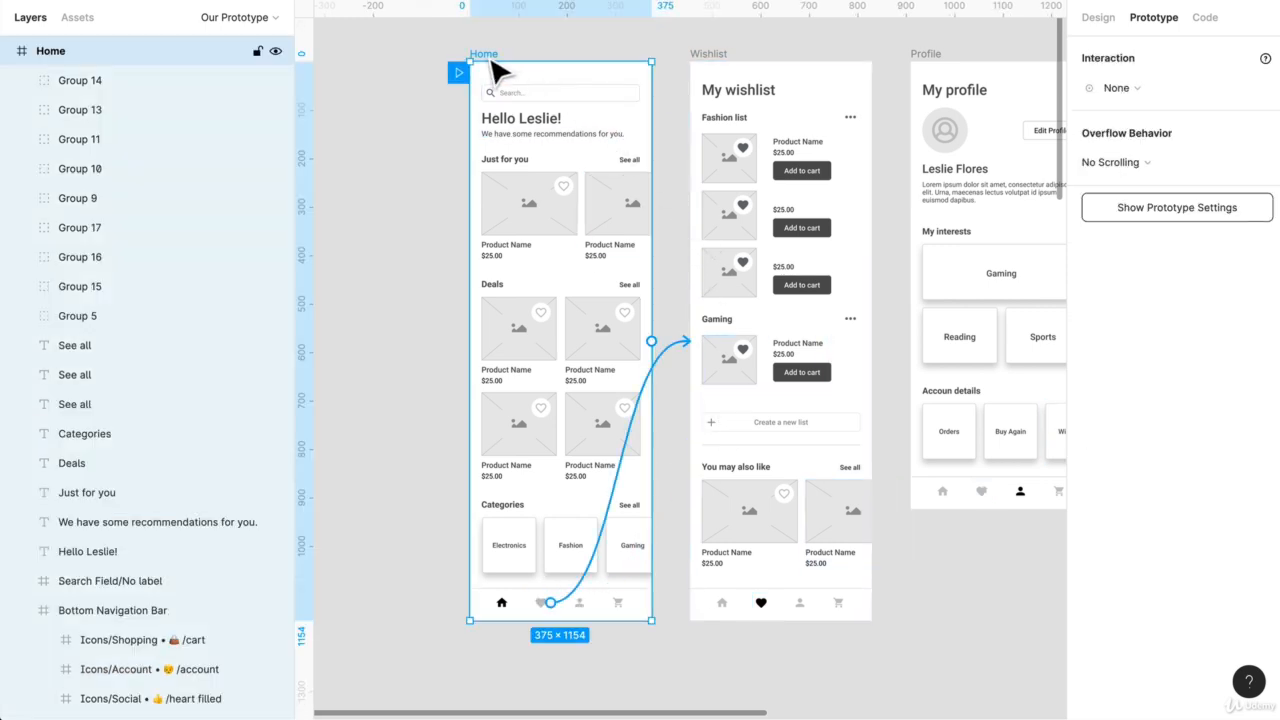
click(683, 80)
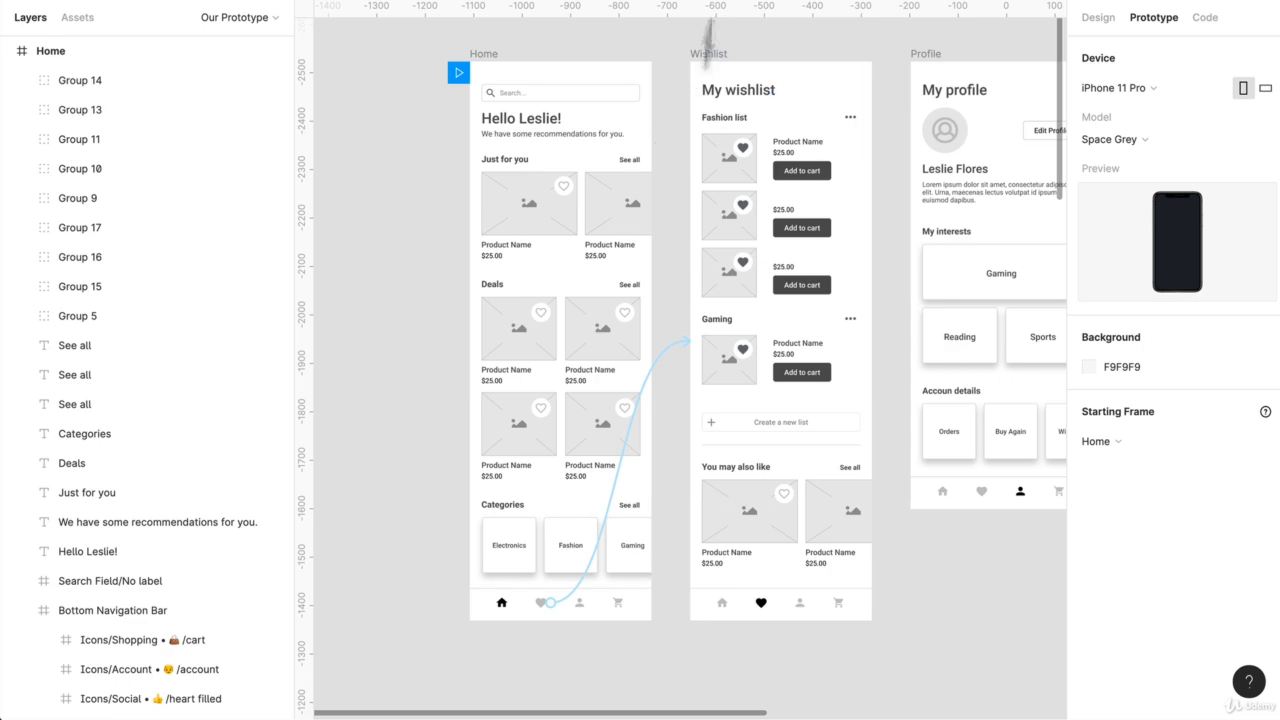
- Select the heart icon in the Home frame's bottom navigation bar and open its connection's trigger options
scroll(642, 265, right, 2)
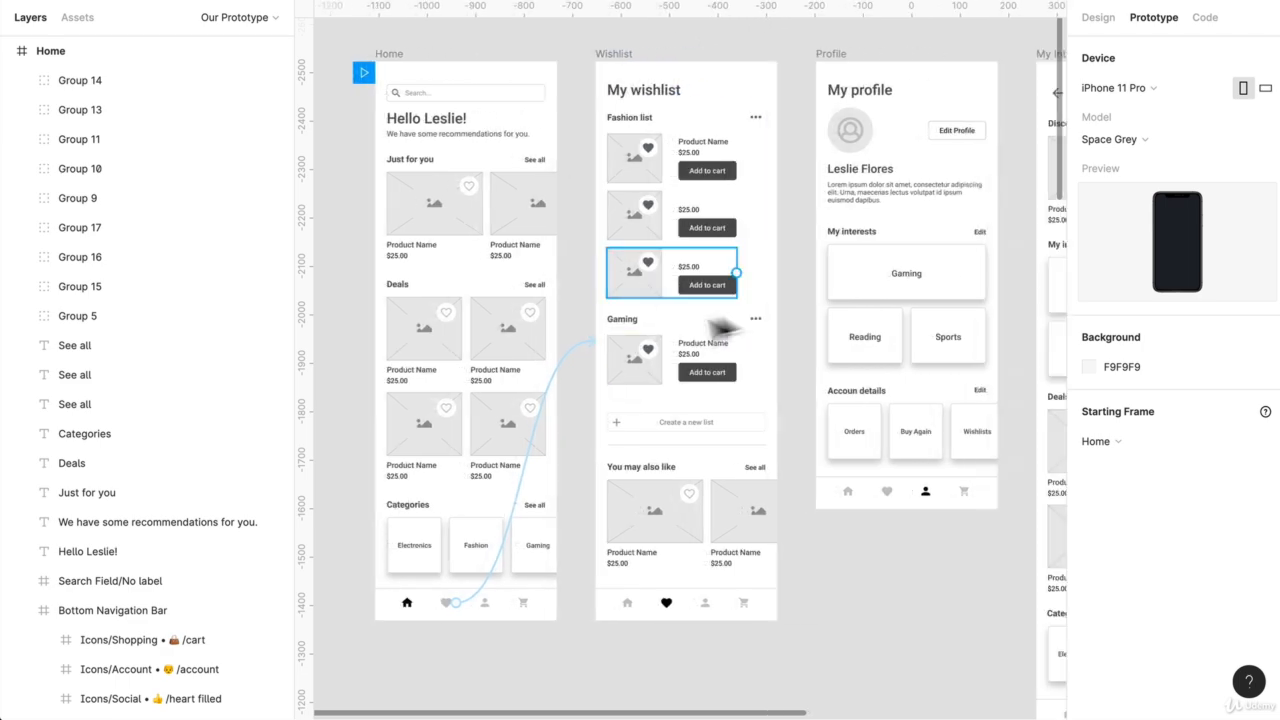
click(461, 615)
scroll(460, 615, up, 10)
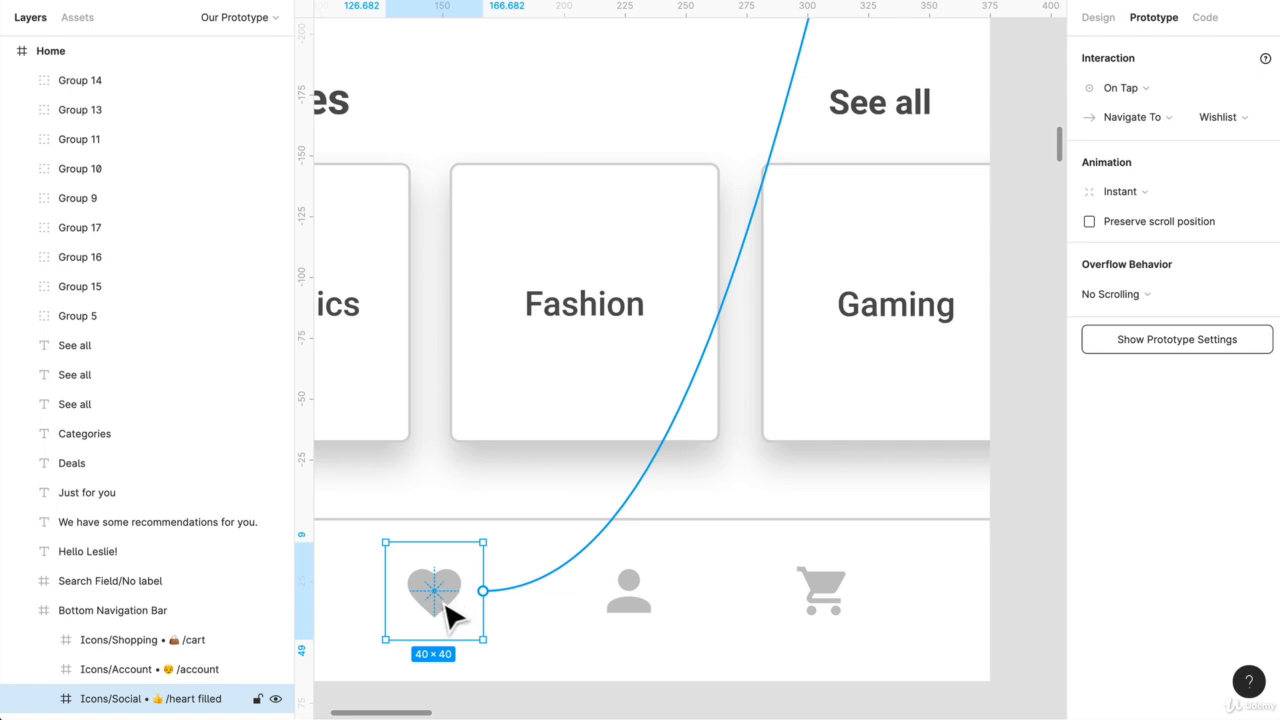
scroll(609, 523, down, 6)
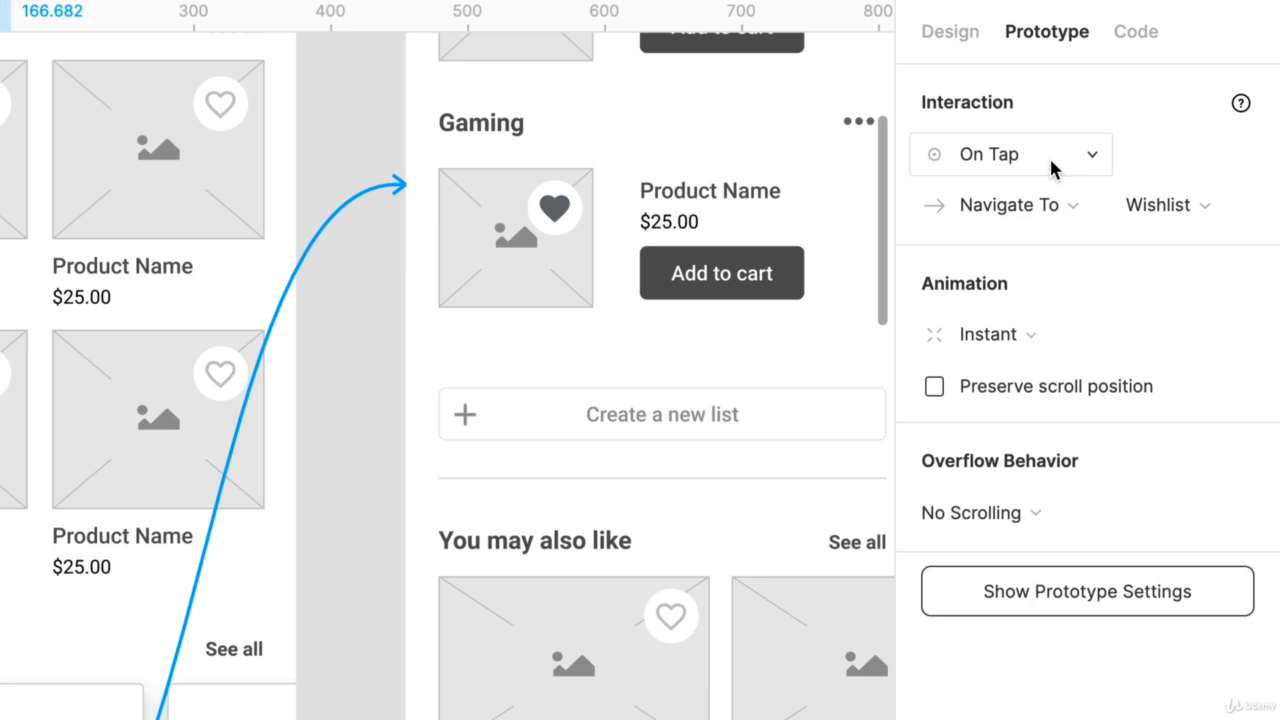
click(1049, 156)
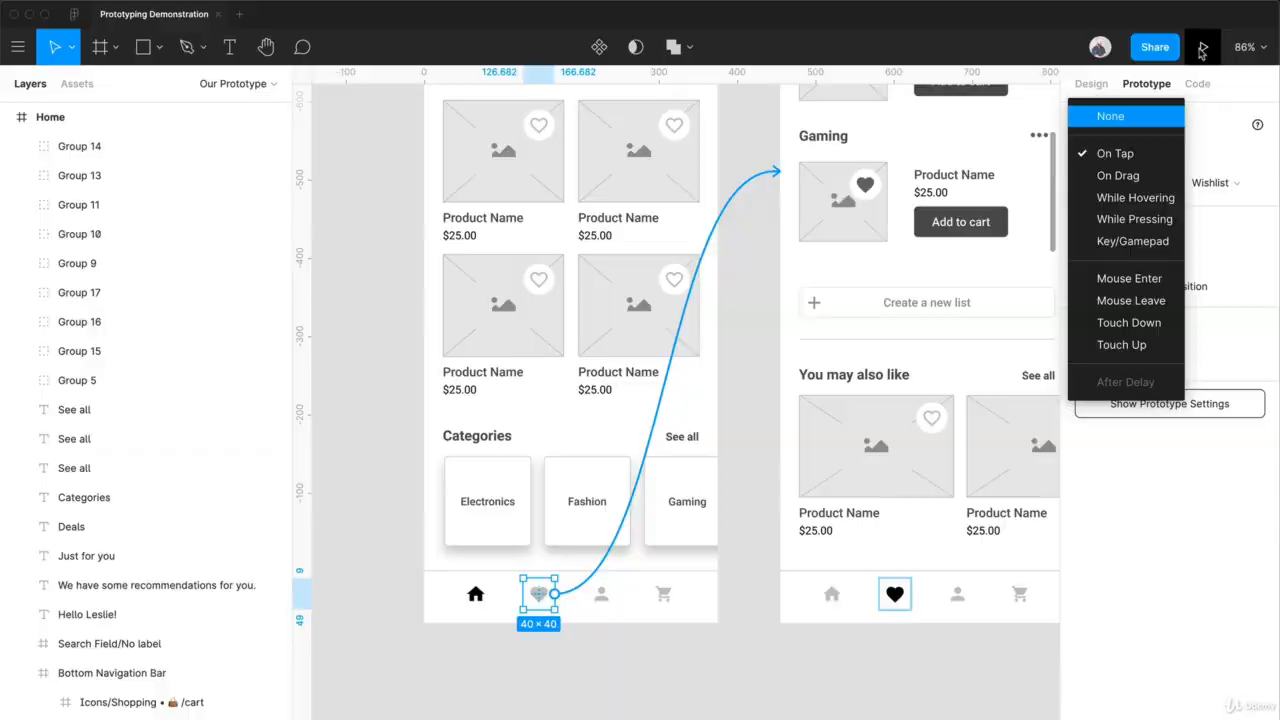
- Run the prototype in presentation view and test the Home screen's heart icon link to the Wishlist
click(1190, 50)
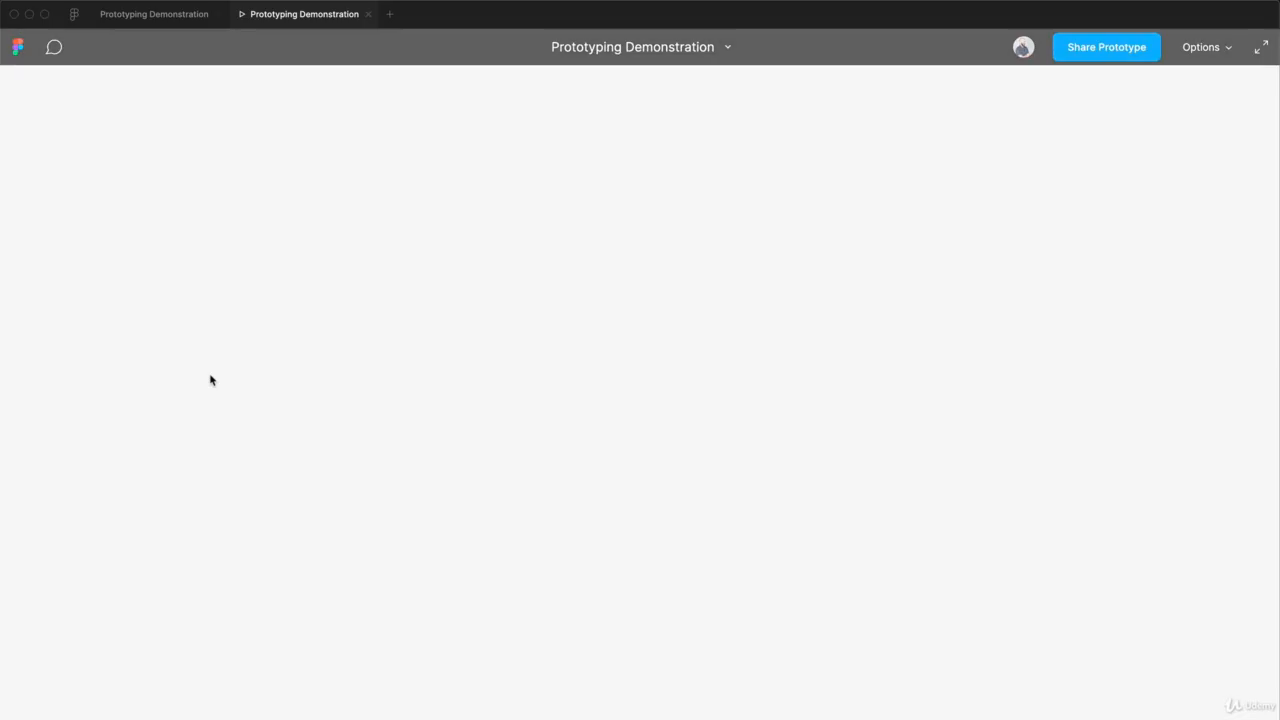
scroll(543, 415, down, 5)
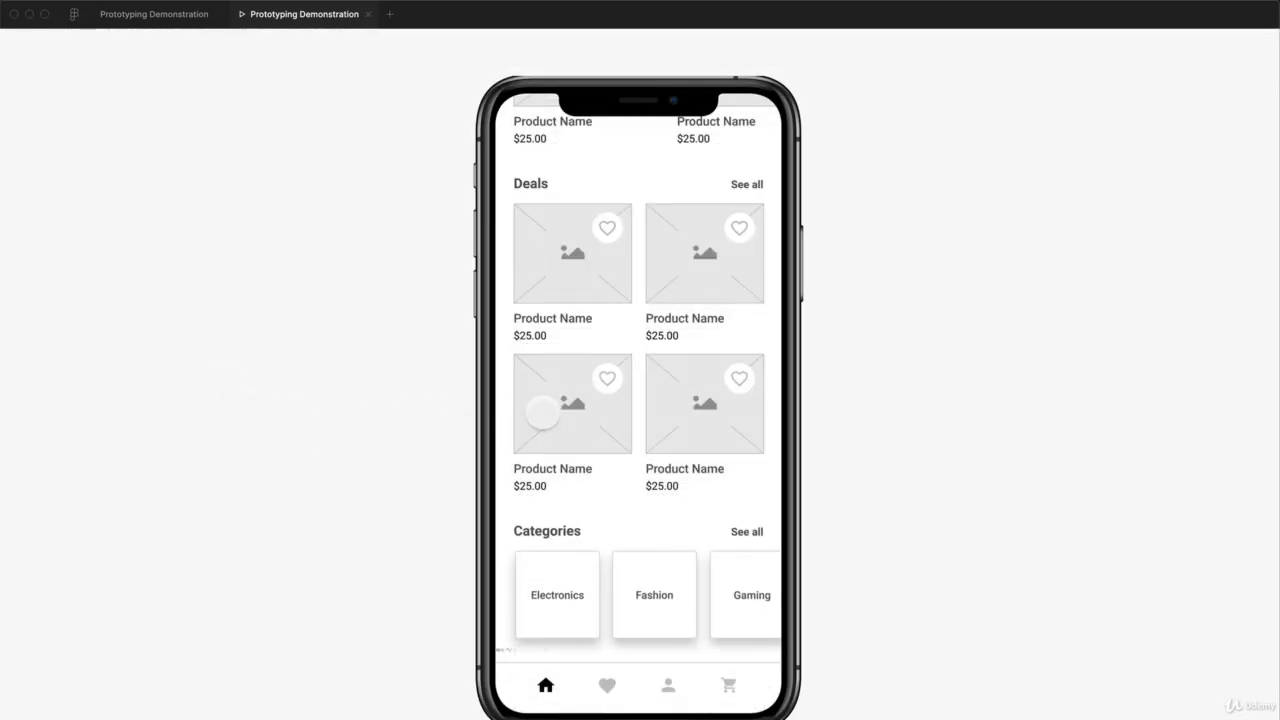
click(576, 565)
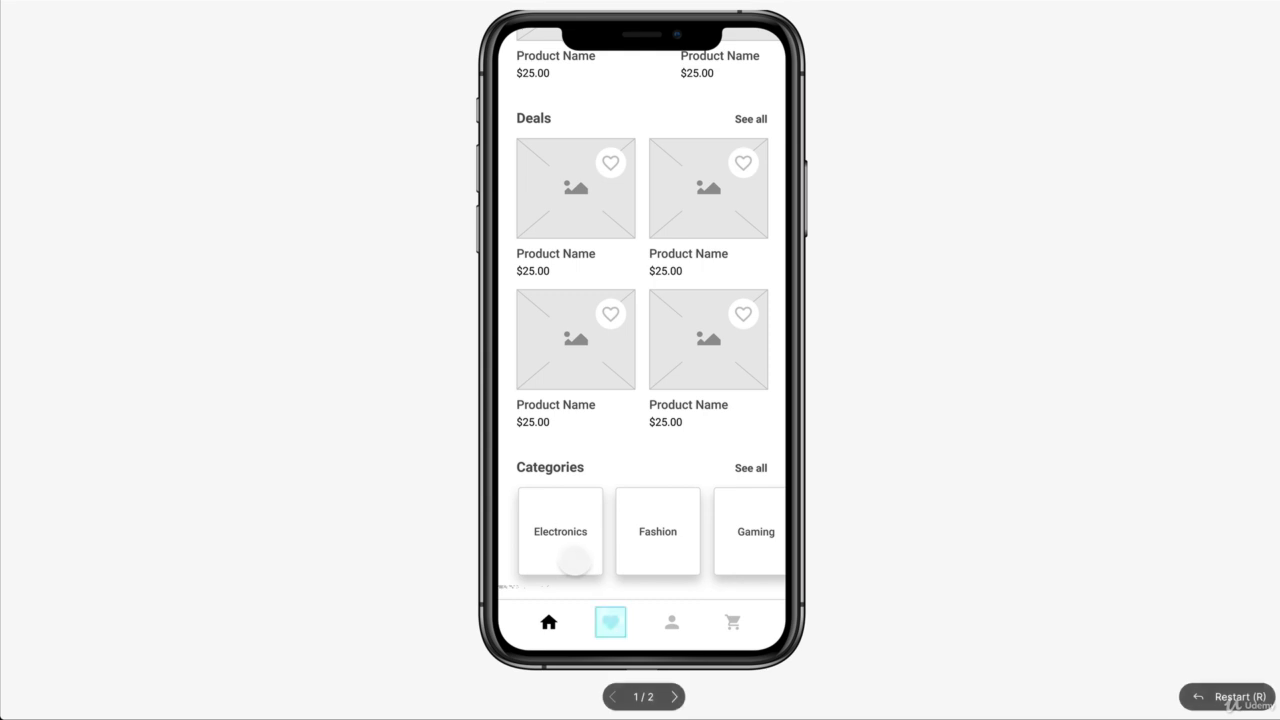
click(610, 622)
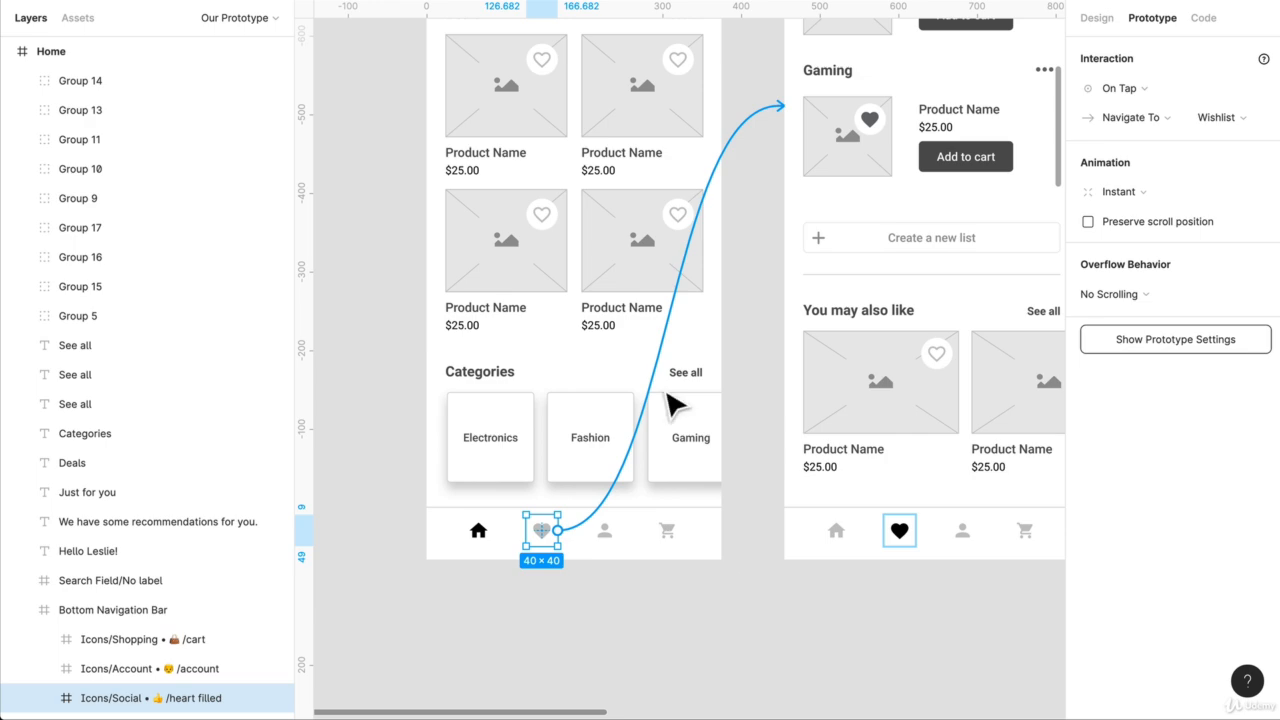
- Examine the On Drag trigger among the interaction options of the heart icon's connection
scroll(670, 400, down, 3)
click(1119, 88)
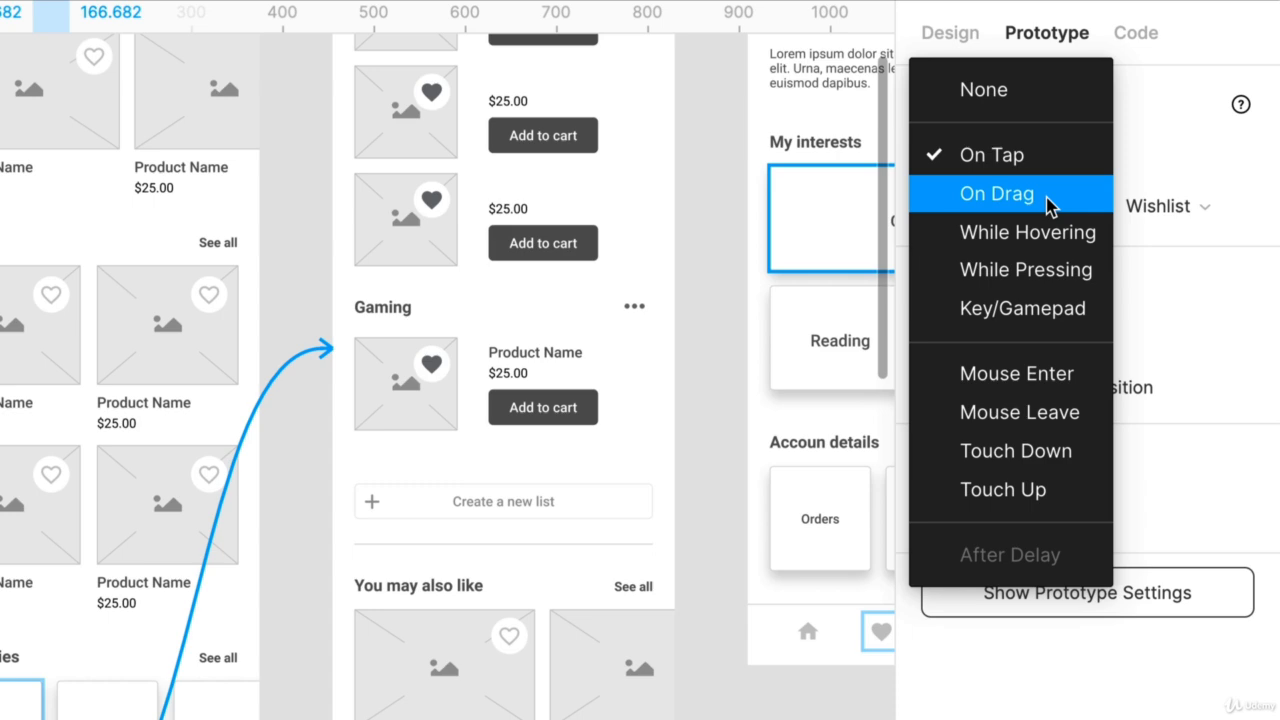
click(714, 190)
- Duplicate the Home frame and place the copy to the left of the original
scroll(448, 376, up, 5)
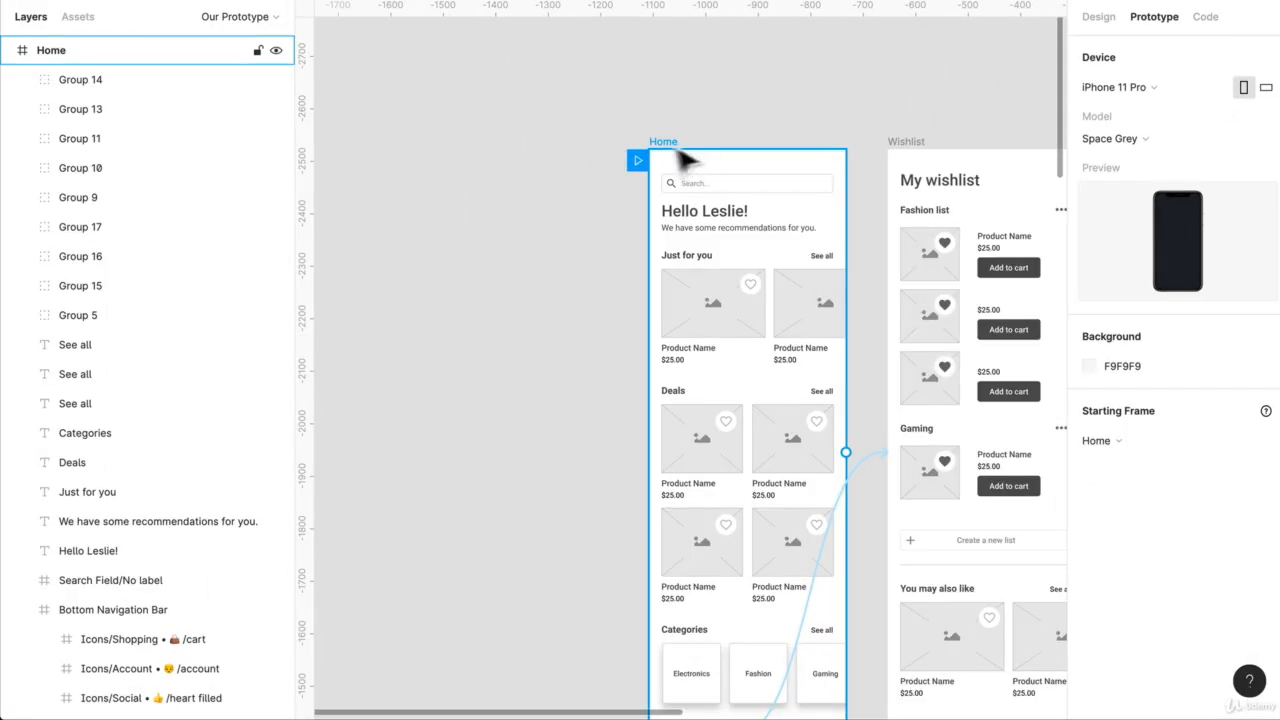
drag(684, 146, 354, 142)
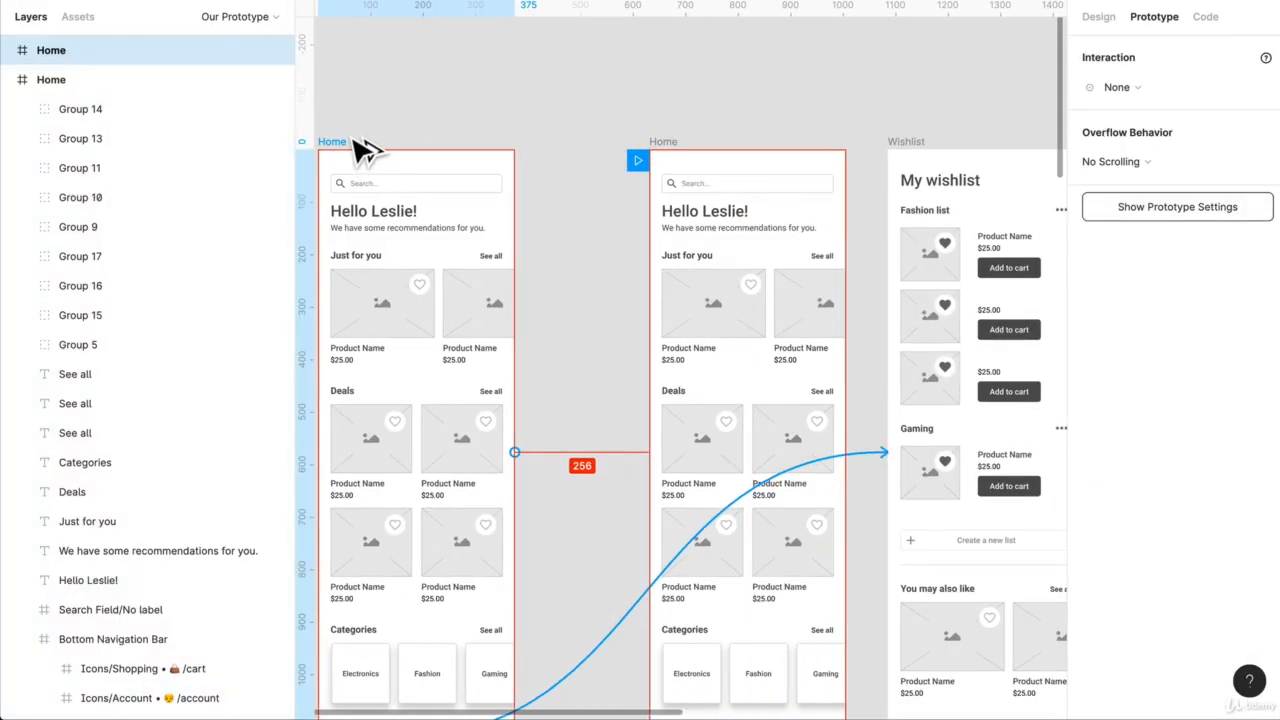
scroll(514, 268, left, 2)
scroll(514, 268, down, 3)
- Remove the heart icon's connection to the Wishlist frame from both the copied and the original Home frame
click(700, 514)
click(700, 513)
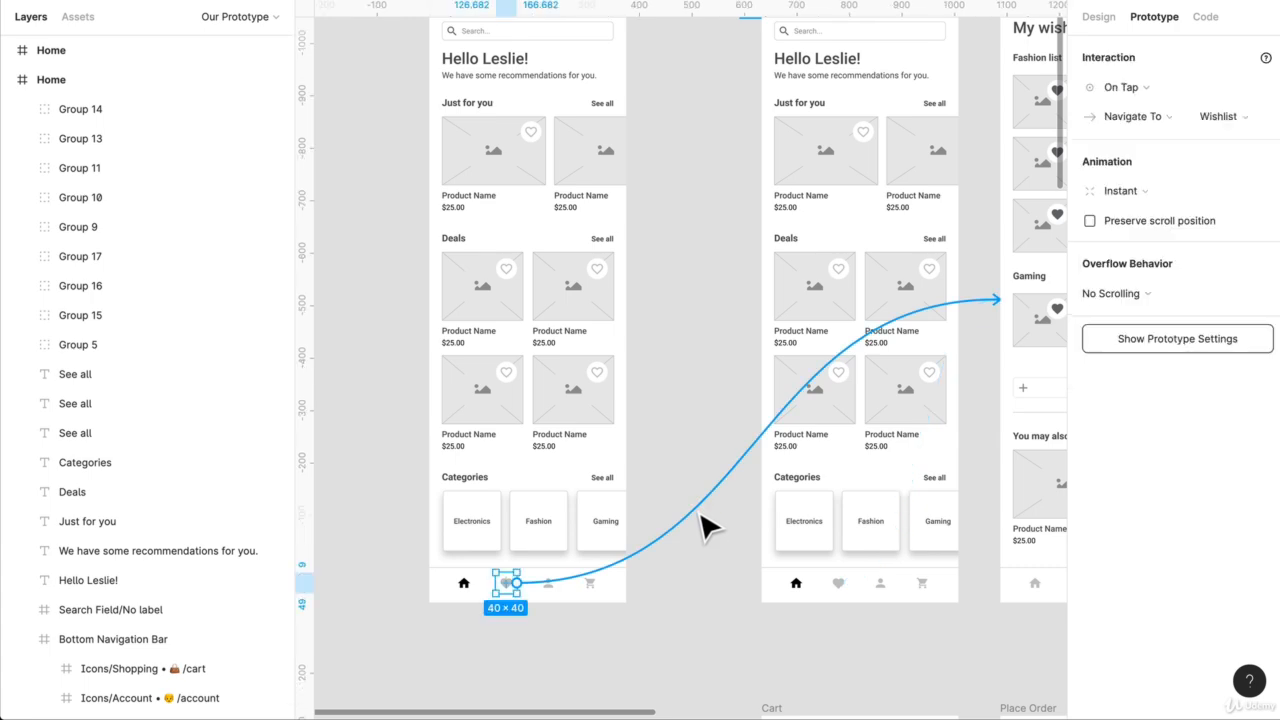
key(Delete)
scroll(900, 360, up, 4)
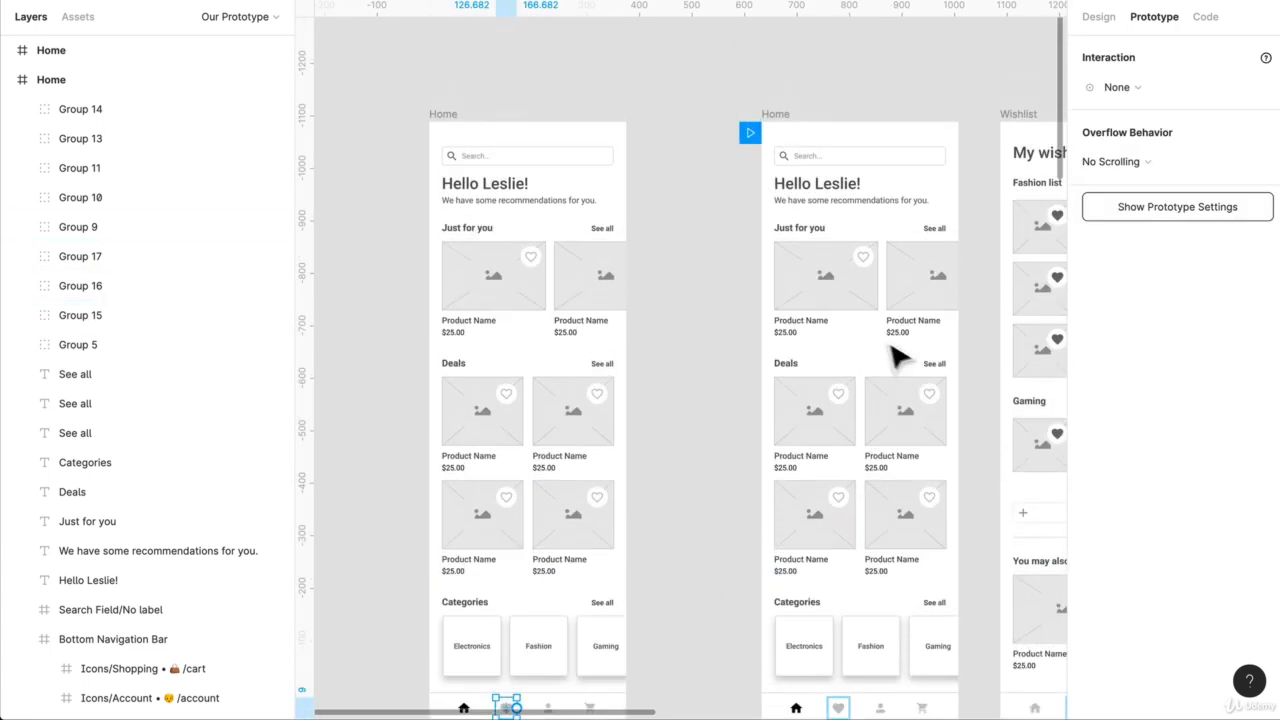
click(783, 158)
scroll(880, 340, down, 1)
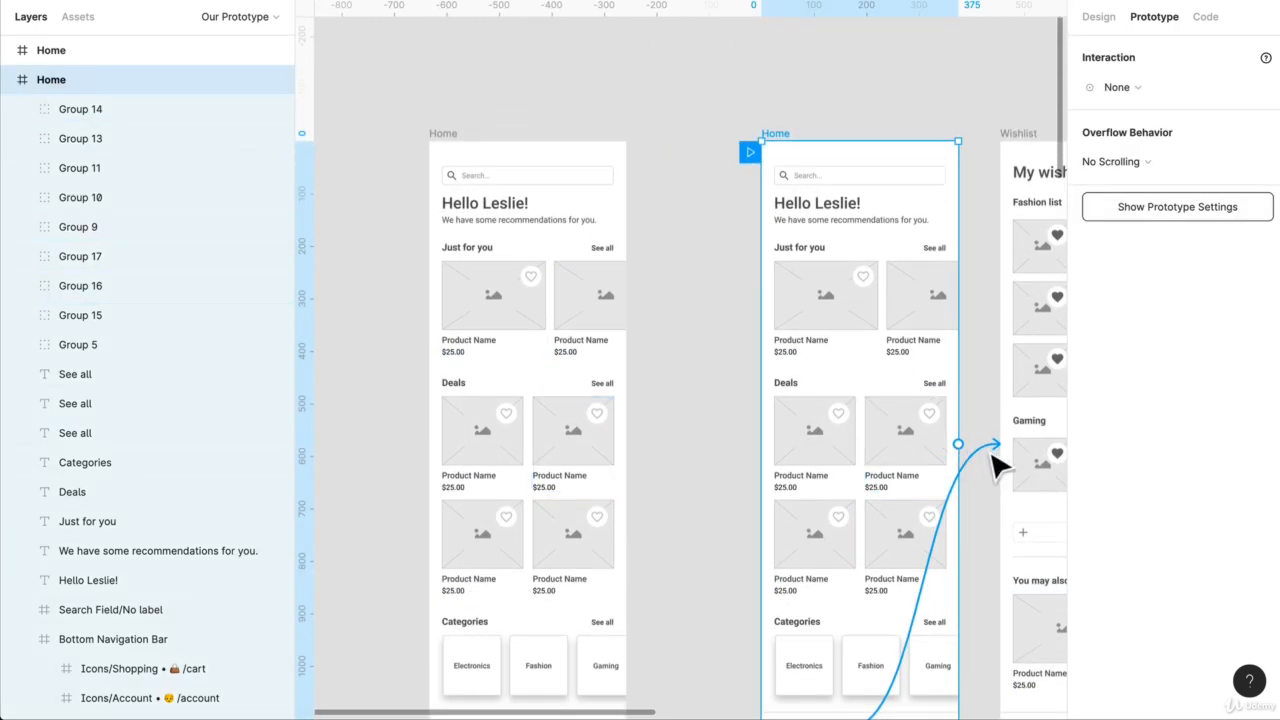
click(992, 452)
key(Delete)
scroll(650, 420, down, 1)
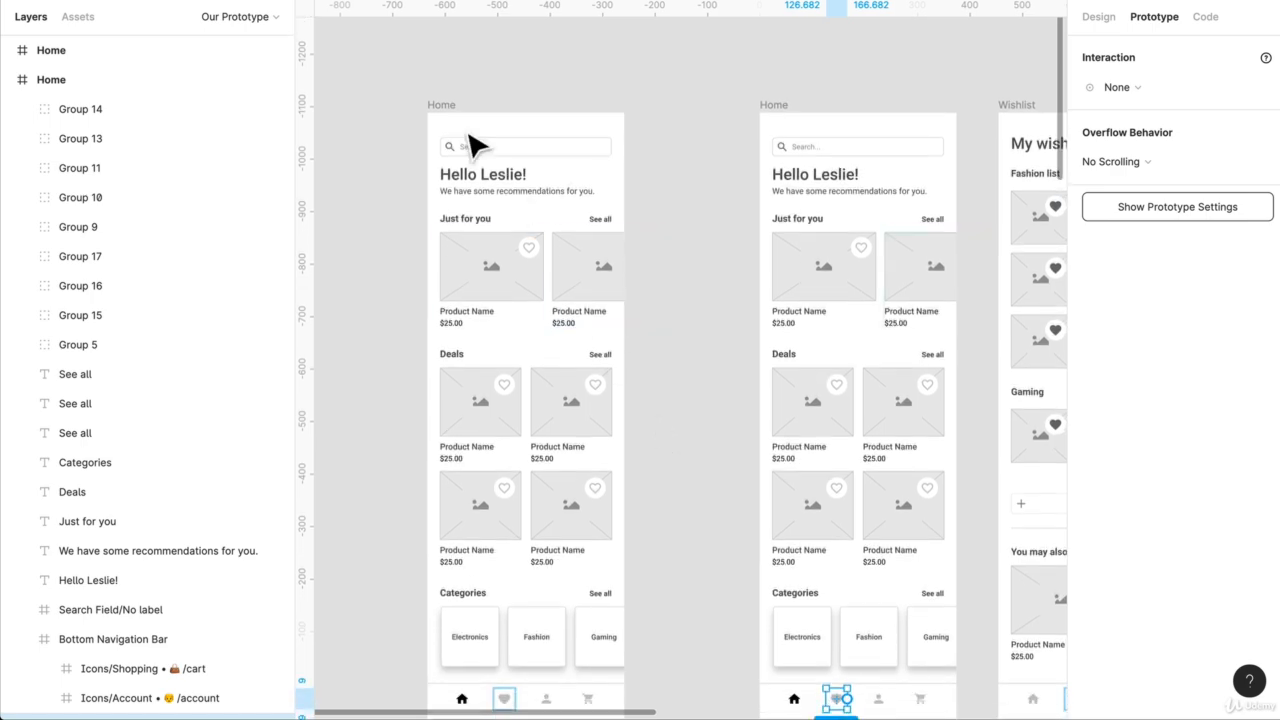
- Wrap the original Home frame's two Just for you cards in a frame and shift it left until the second card is fully inside
scroll(520, 180, left, 2)
click(962, 296)
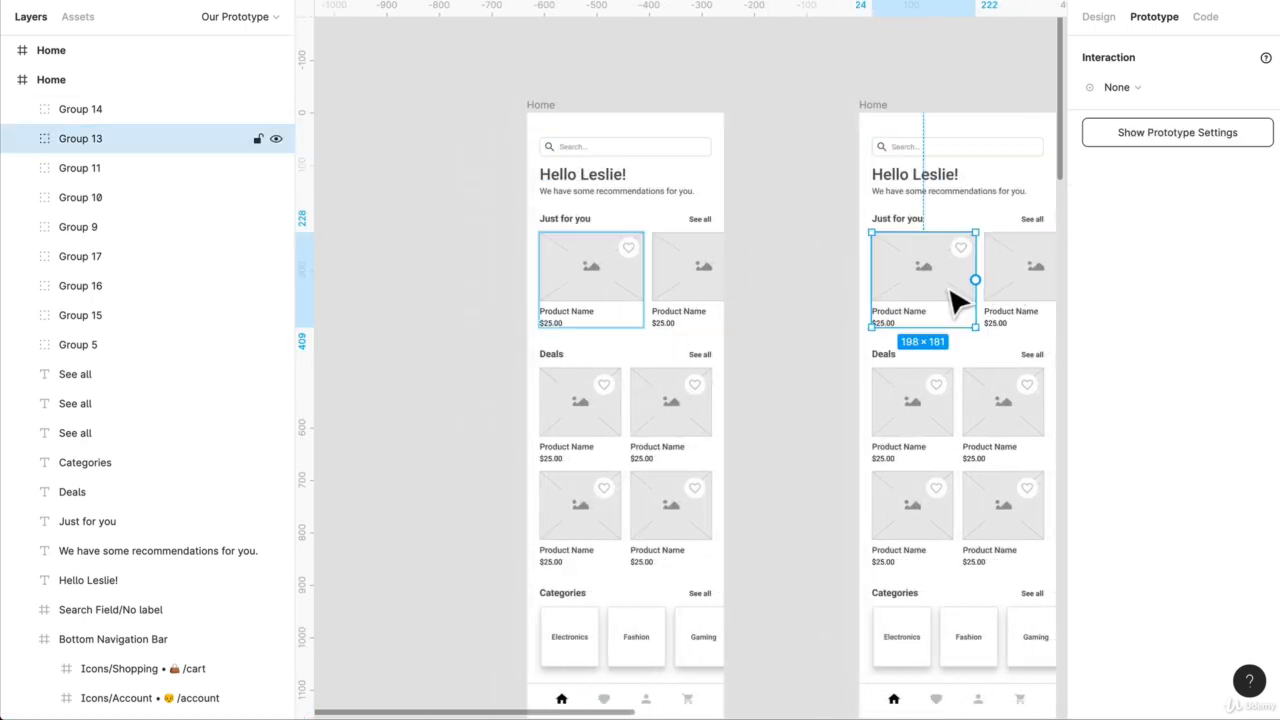
scroll(958, 300, right, 2)
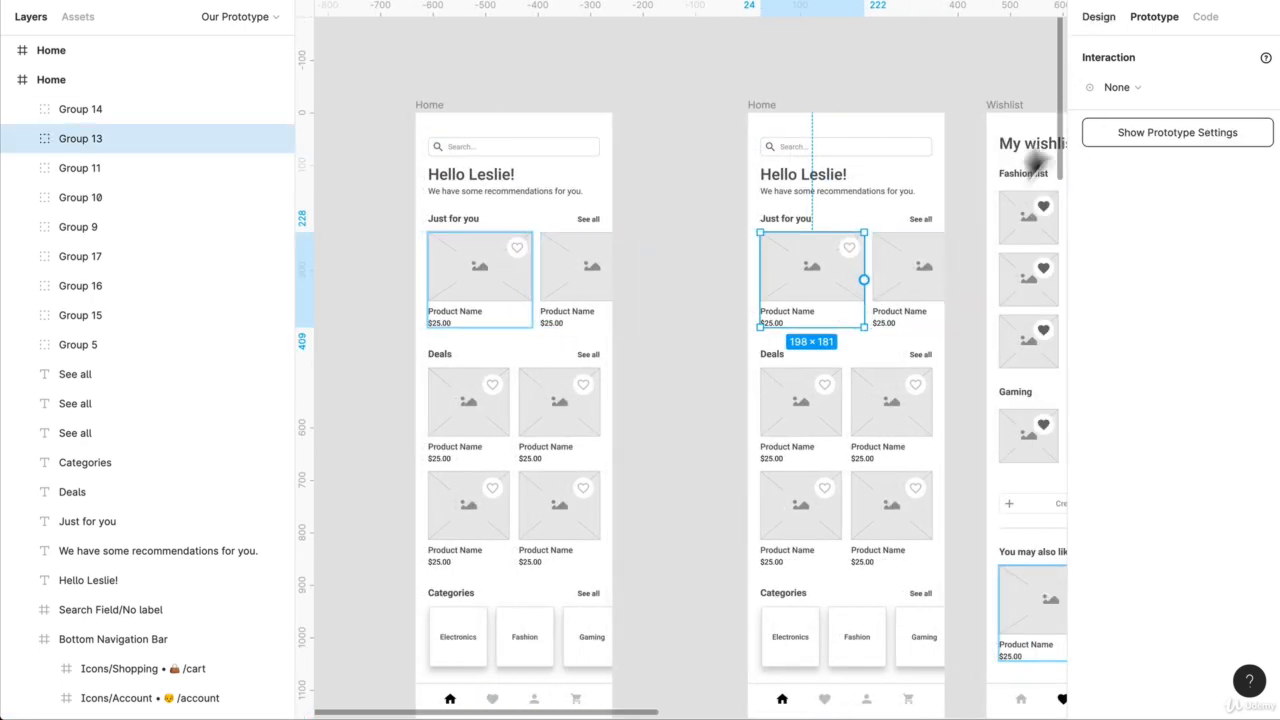
click(1098, 16)
click(928, 305)
shift+click(843, 305)
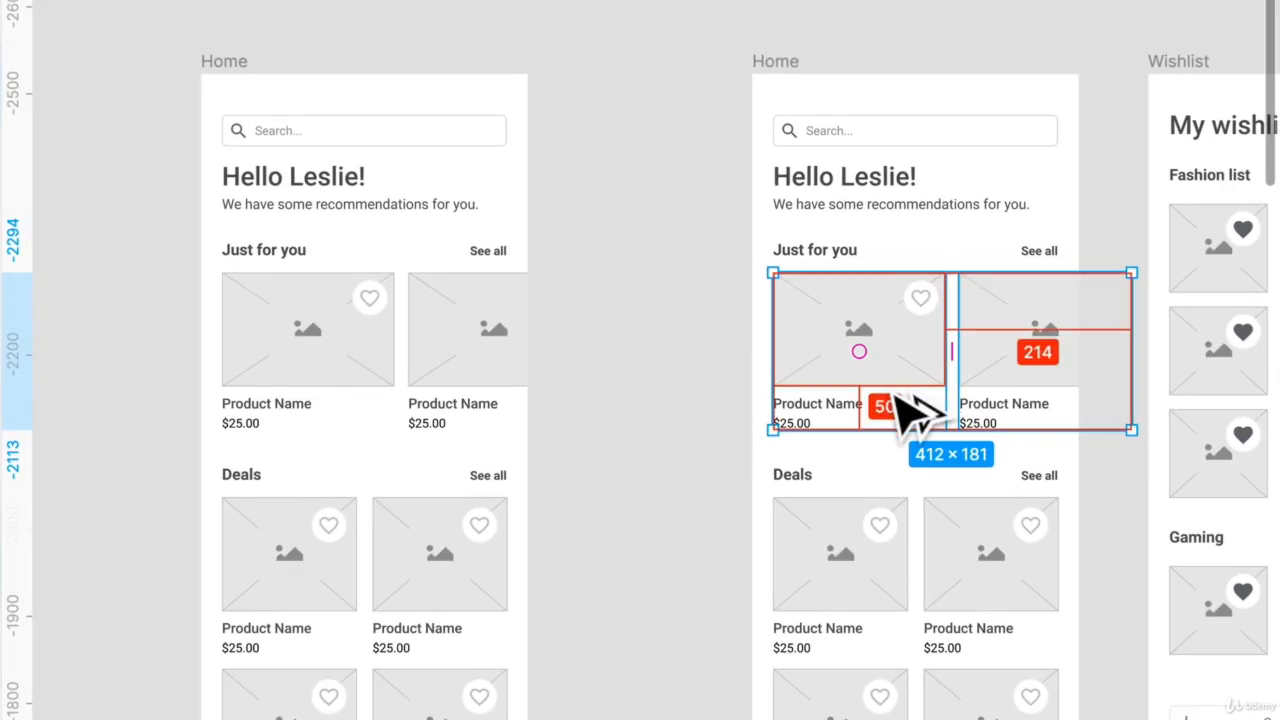
key(alt+super+g)
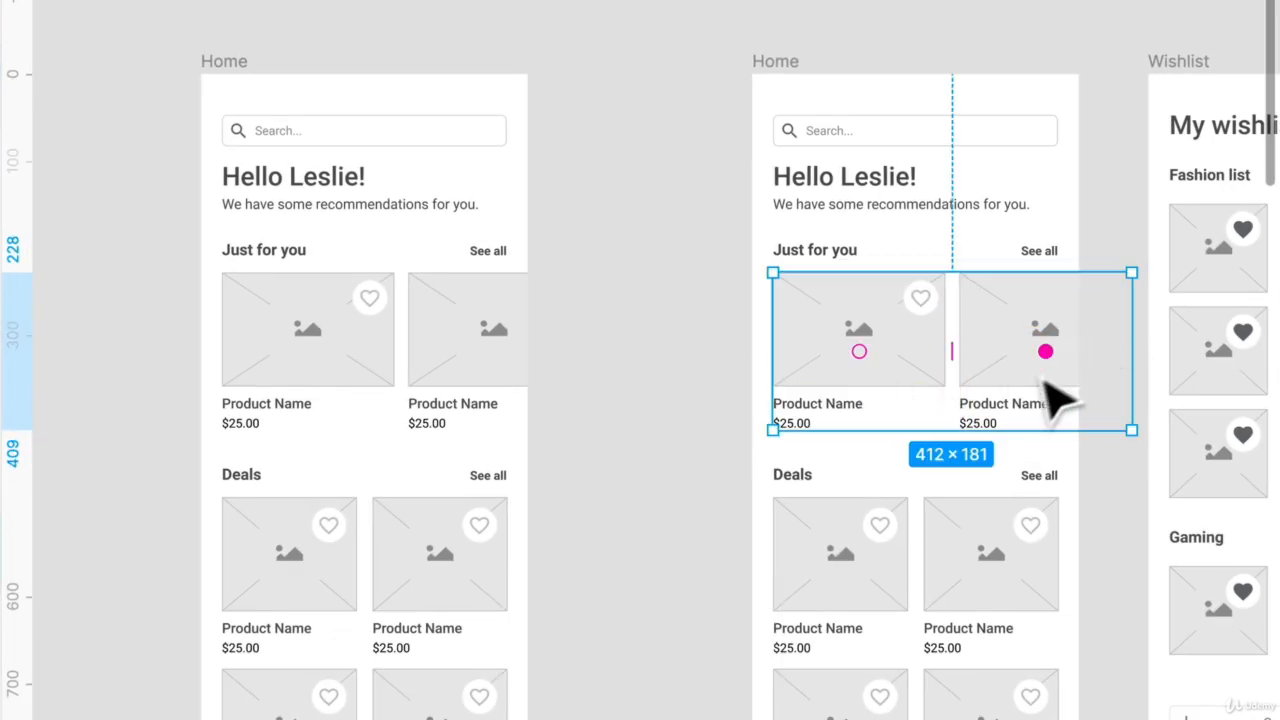
drag(1026, 390, 960, 398)
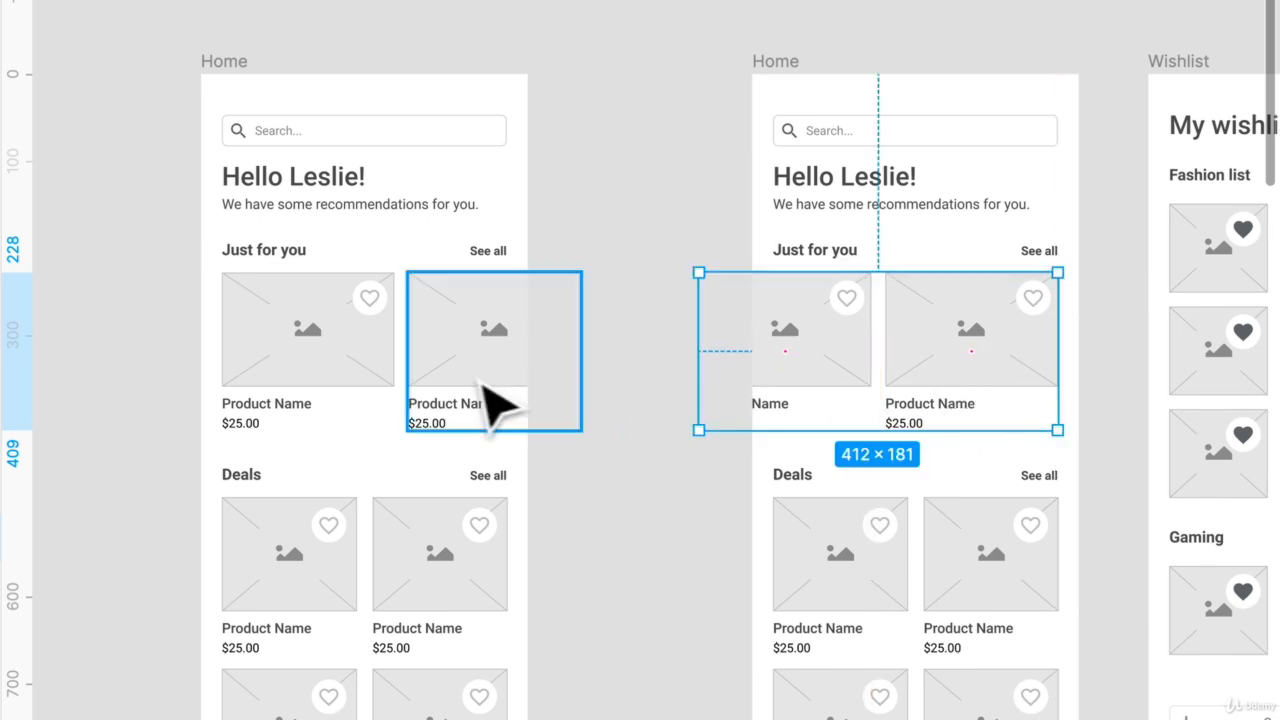
- Wrap the two Just for you cards of the copied Home frame in a frame and rename it Frame 1
click(445, 400)
key(alt)
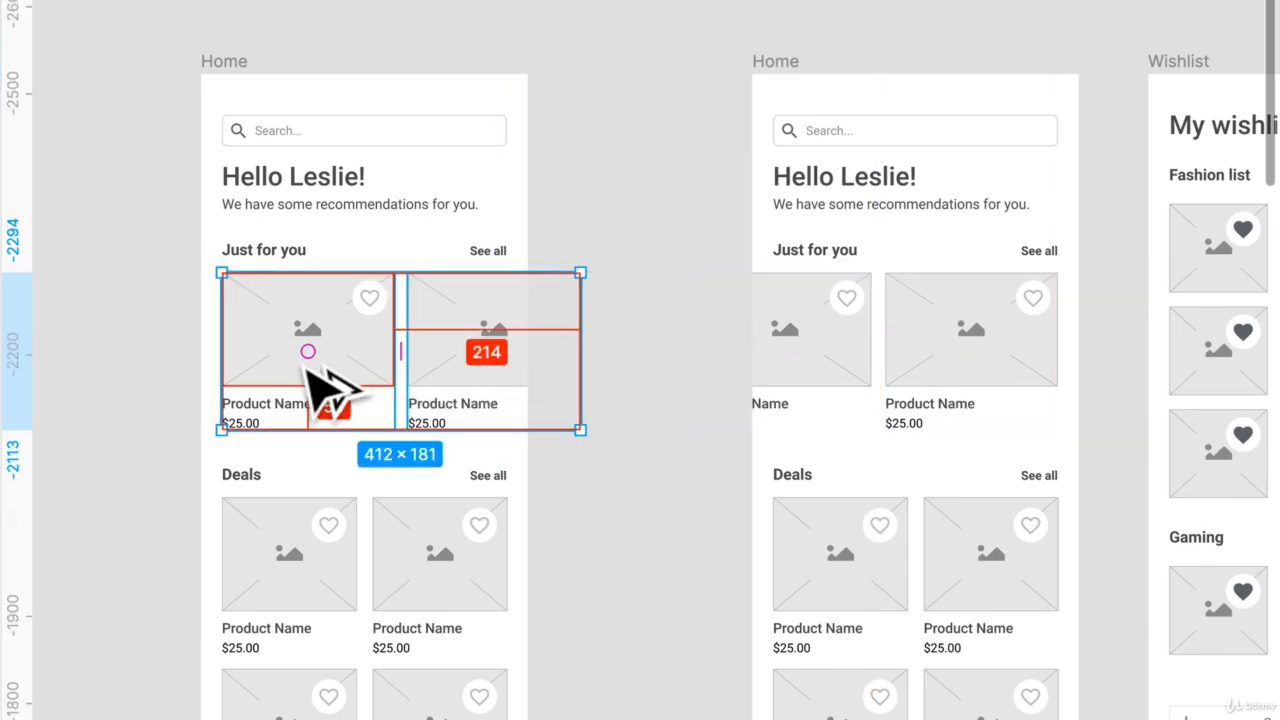
key(alt+super+g)
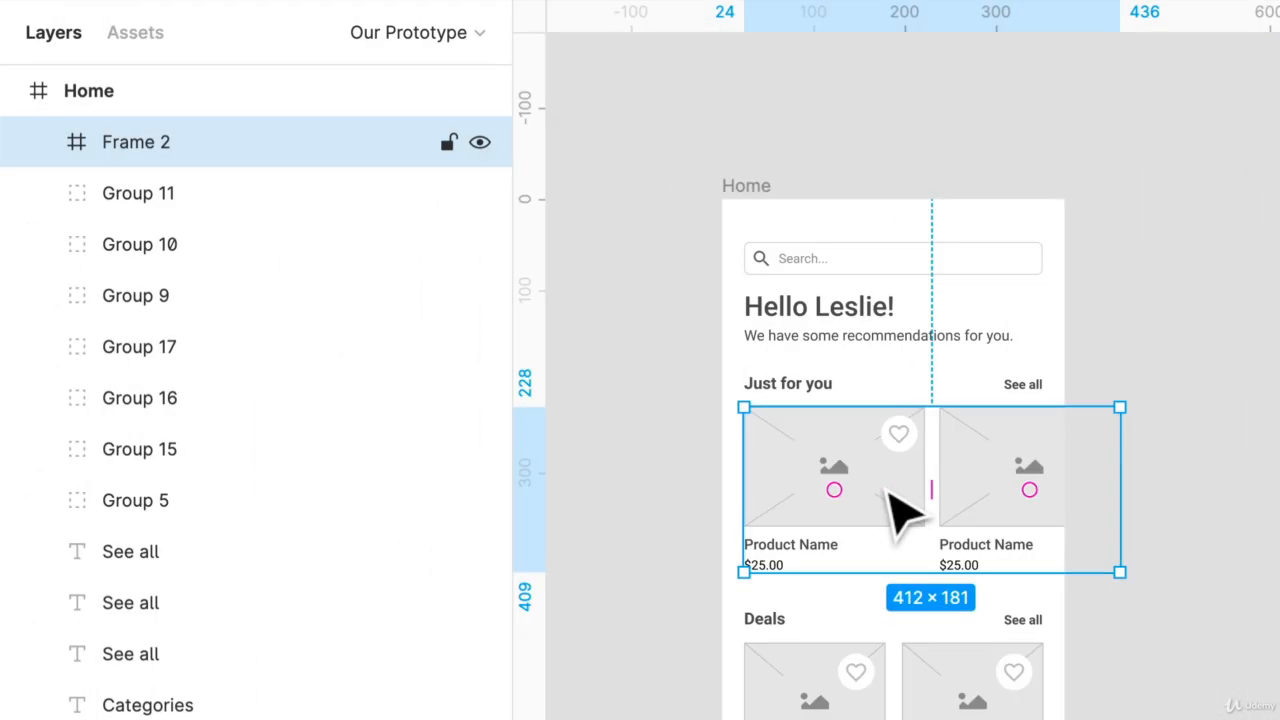
key(super+r)
text(Fram)
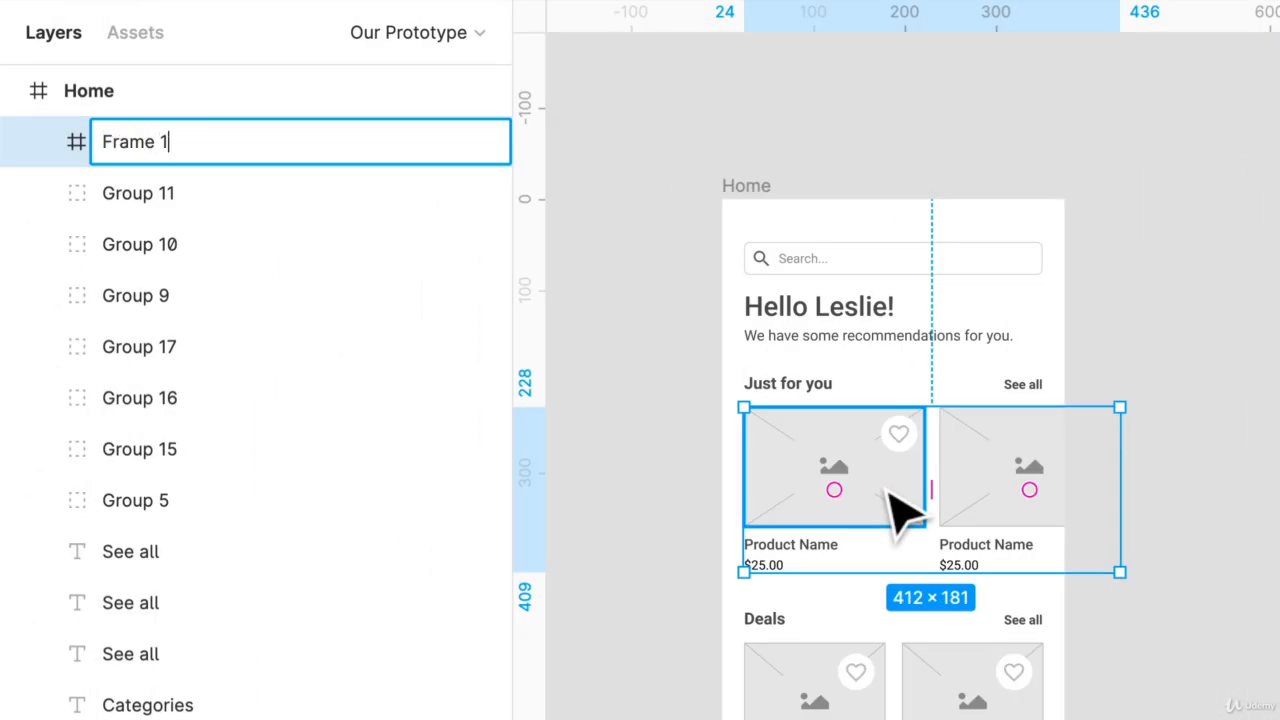
key(Return)
- Give Frame 1 in the copied Home frame an On Drag interaction that navigates to the original Home frame with Smart Animate
click(1214, 236)
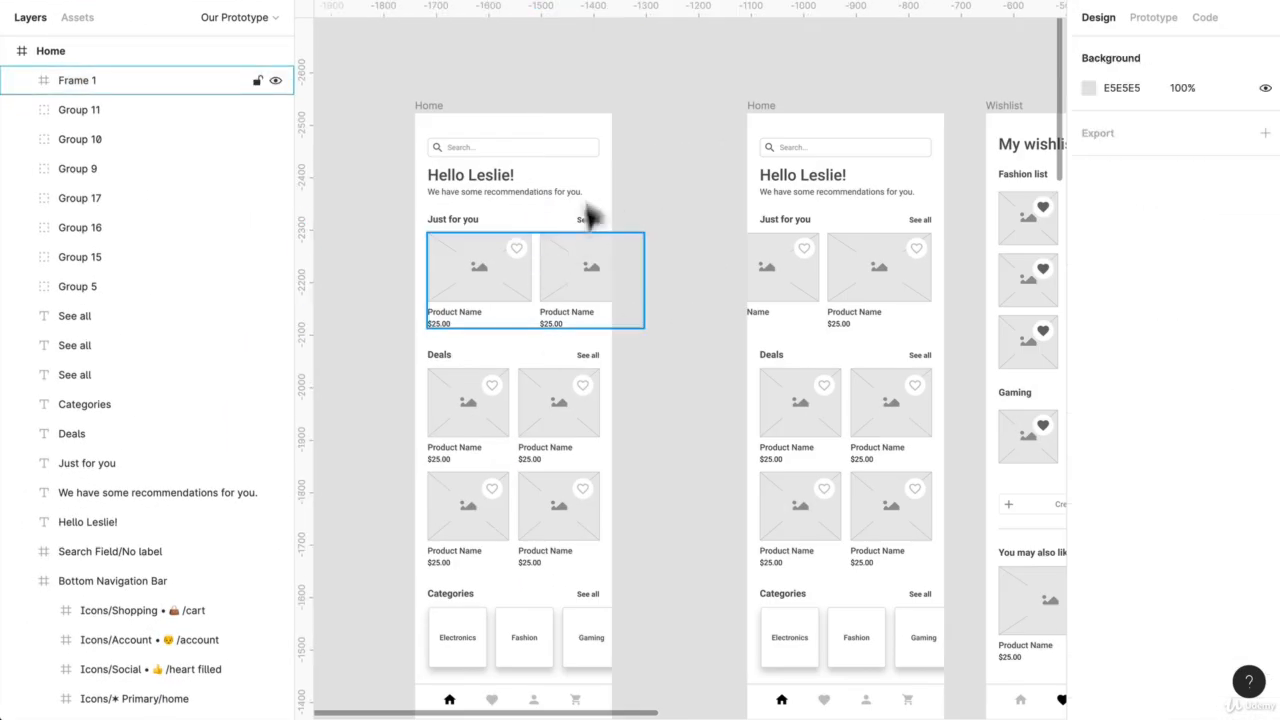
click(436, 112)
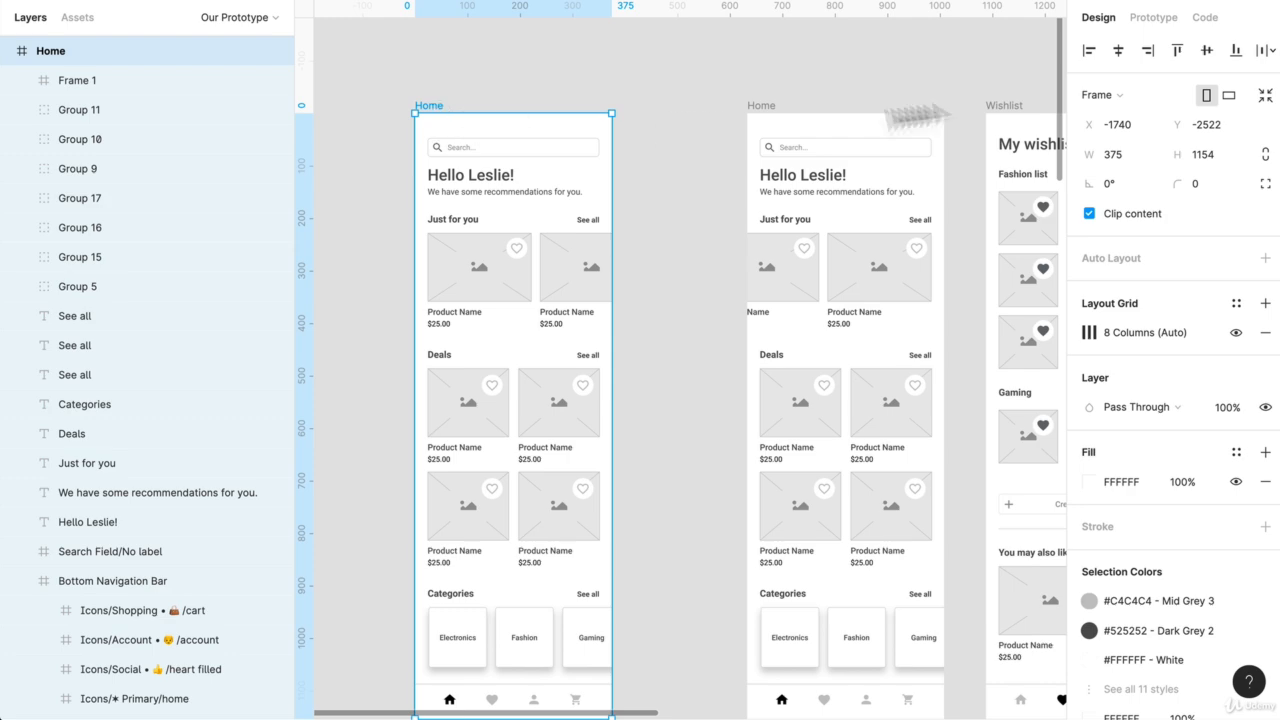
click(543, 323)
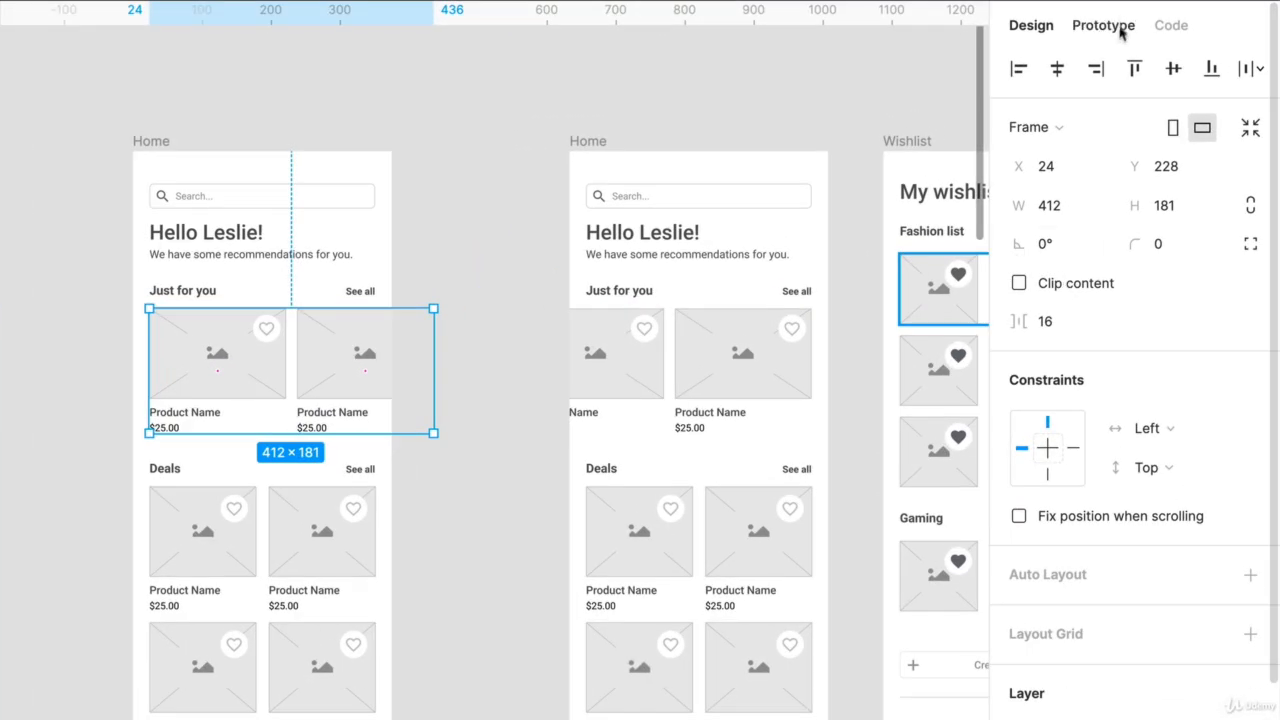
click(1131, 29)
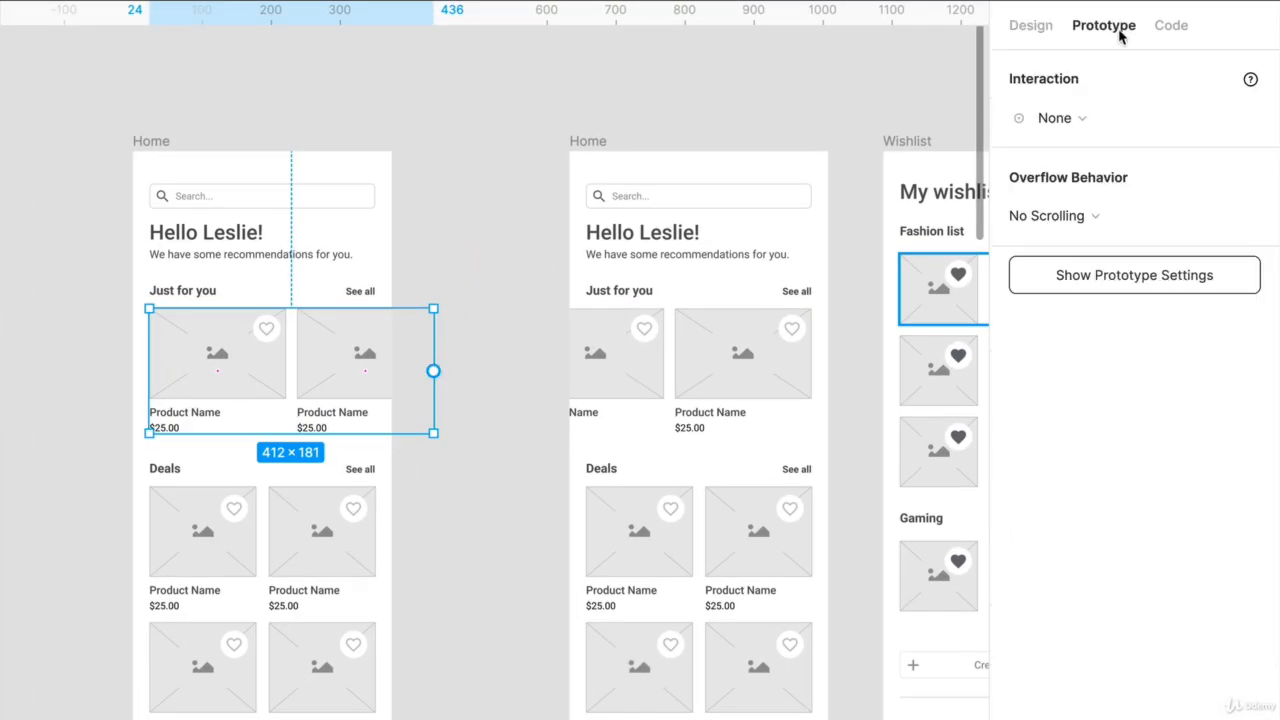
click(1067, 120)
click(1090, 196)
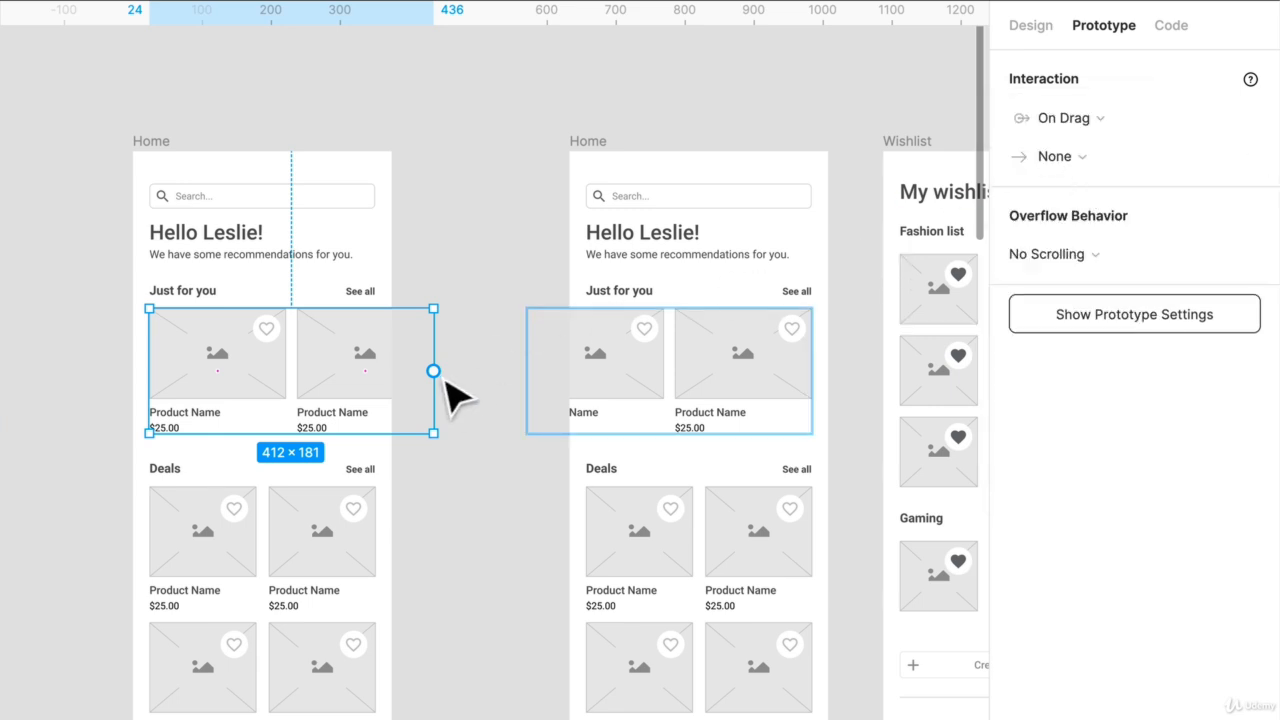
drag(433, 371, 642, 372)
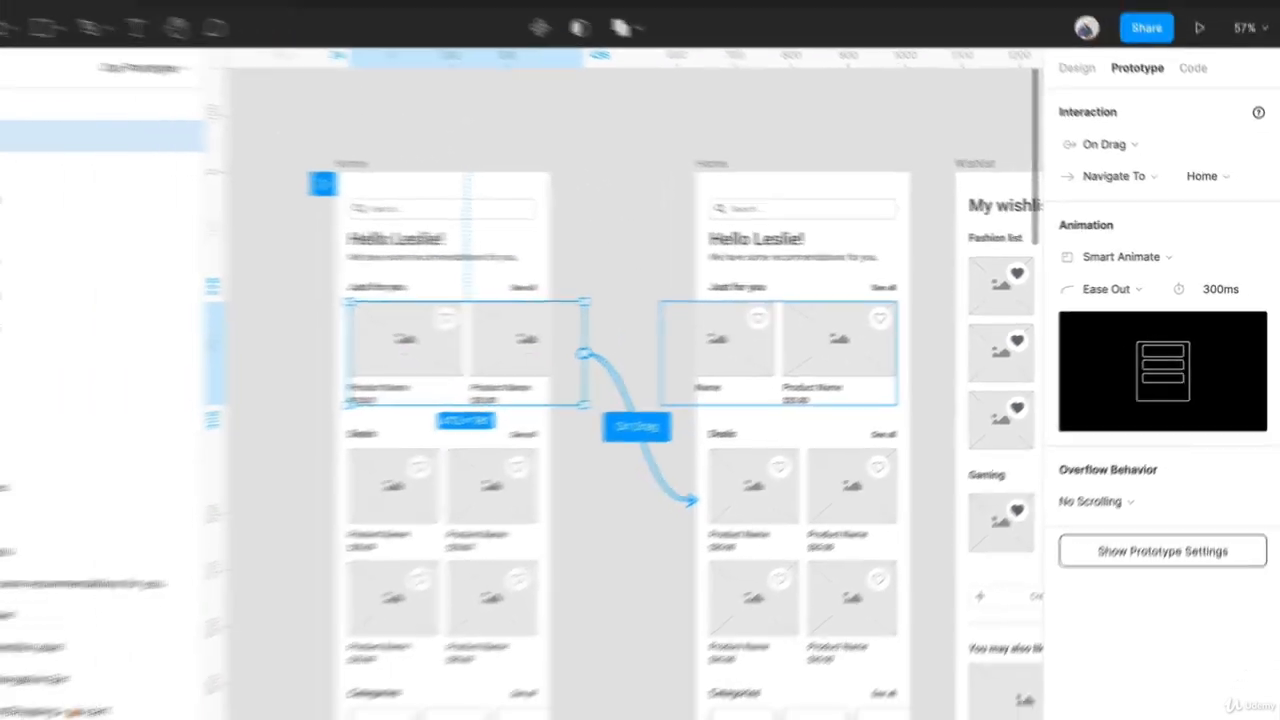
- Test swiping the Just for you cards in the prototype preview, and return to the design file
click(270, 20)
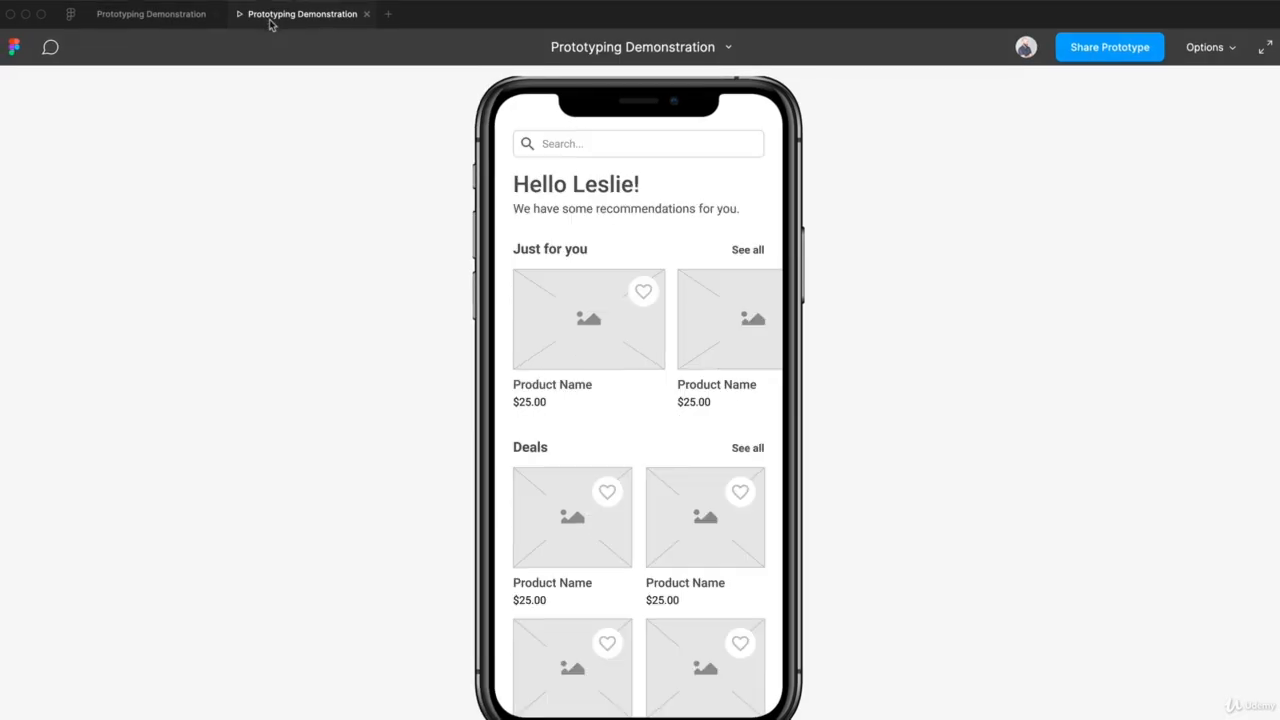
drag(711, 334, 640, 344)
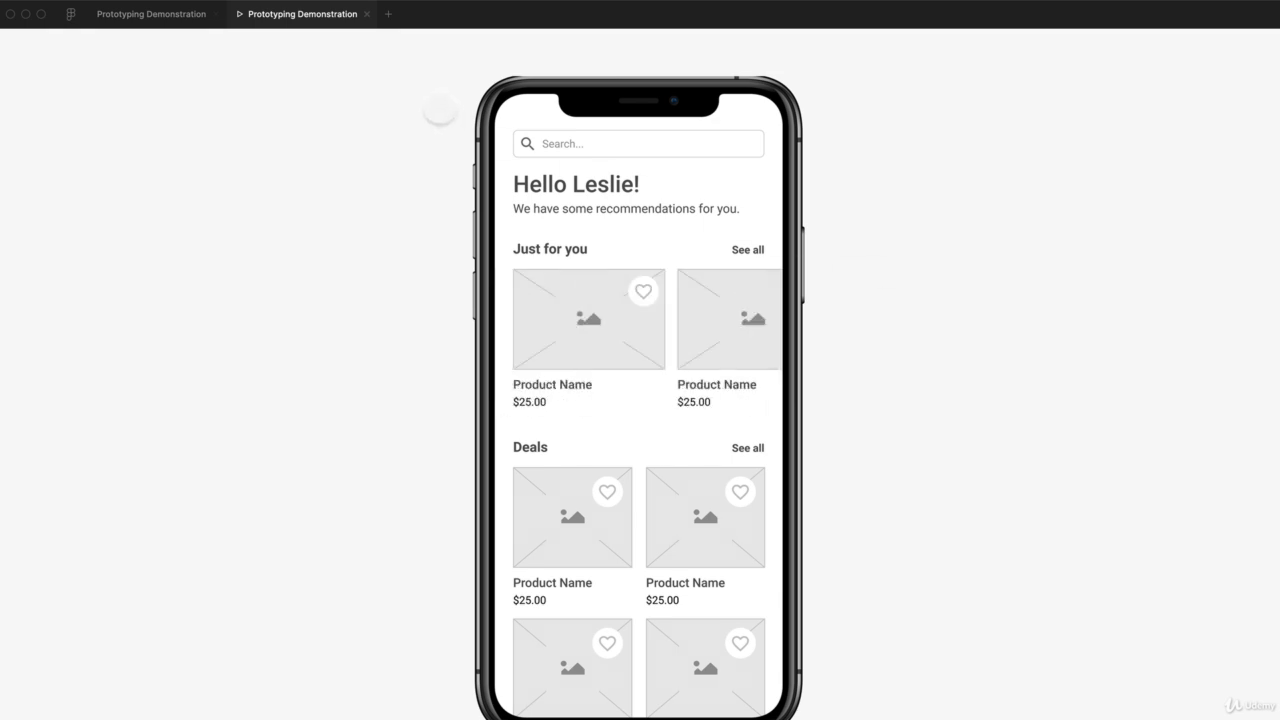
click(135, 15)
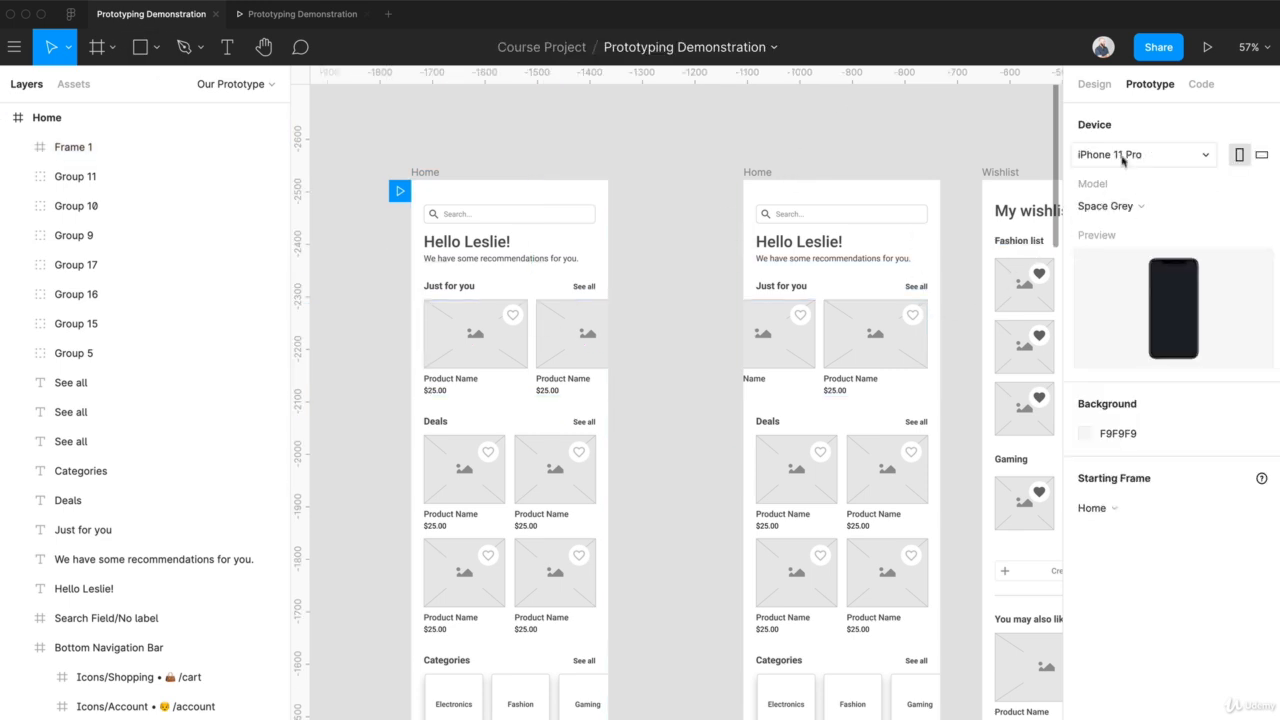
click(551, 349)
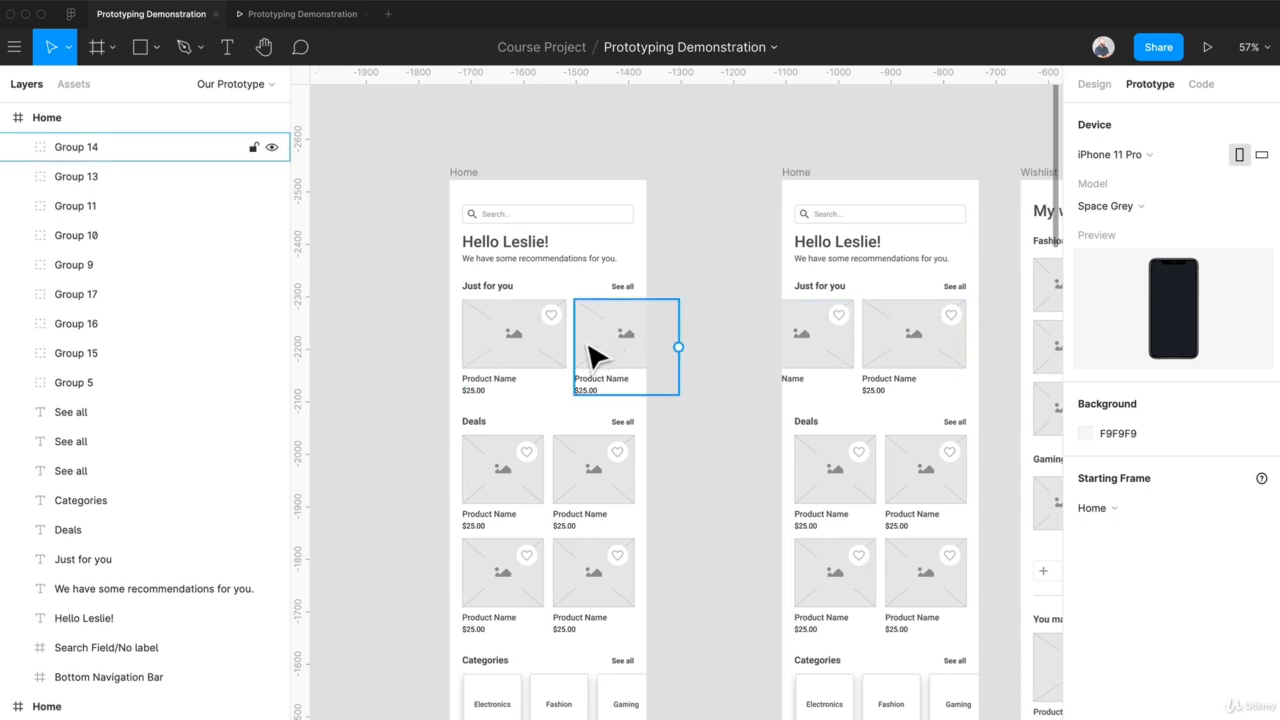
click(523, 351)
click(617, 363)
shift+click(543, 366)
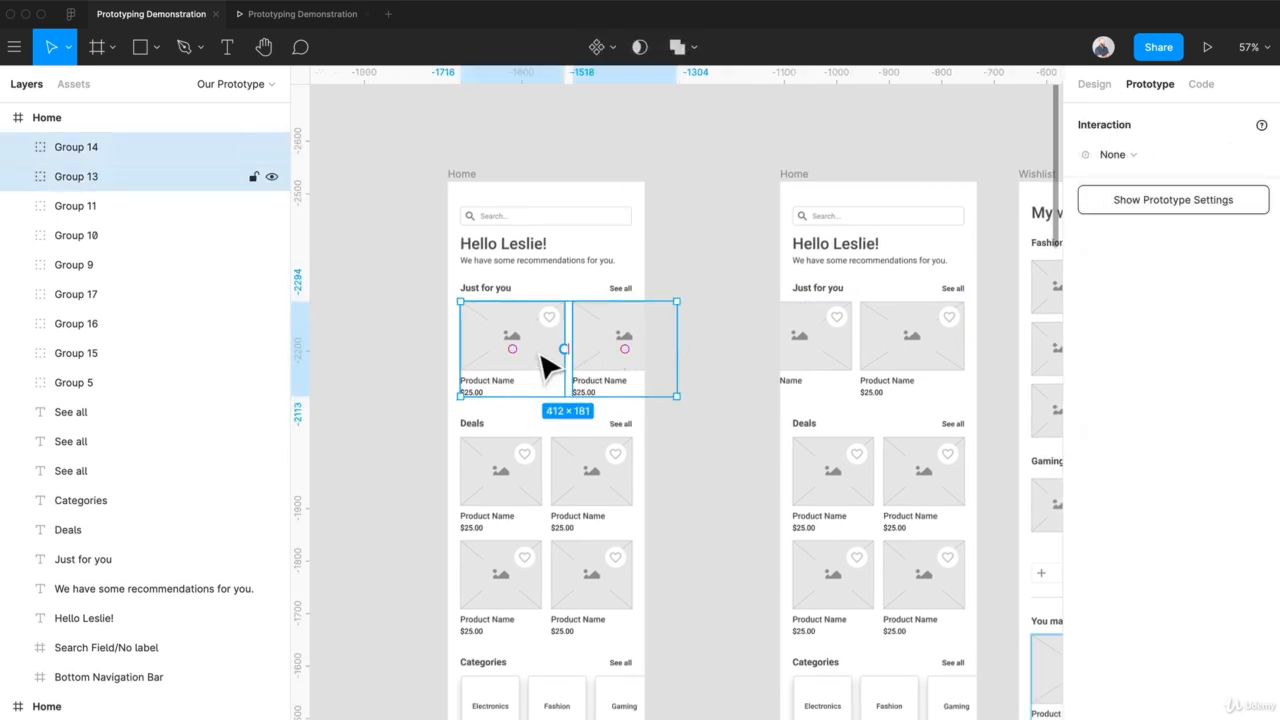
- Delete the Home frame that holds the shifted Just for you cards, keeping the other Home frame
click(812, 185)
key(Delete)
click(460, 188)
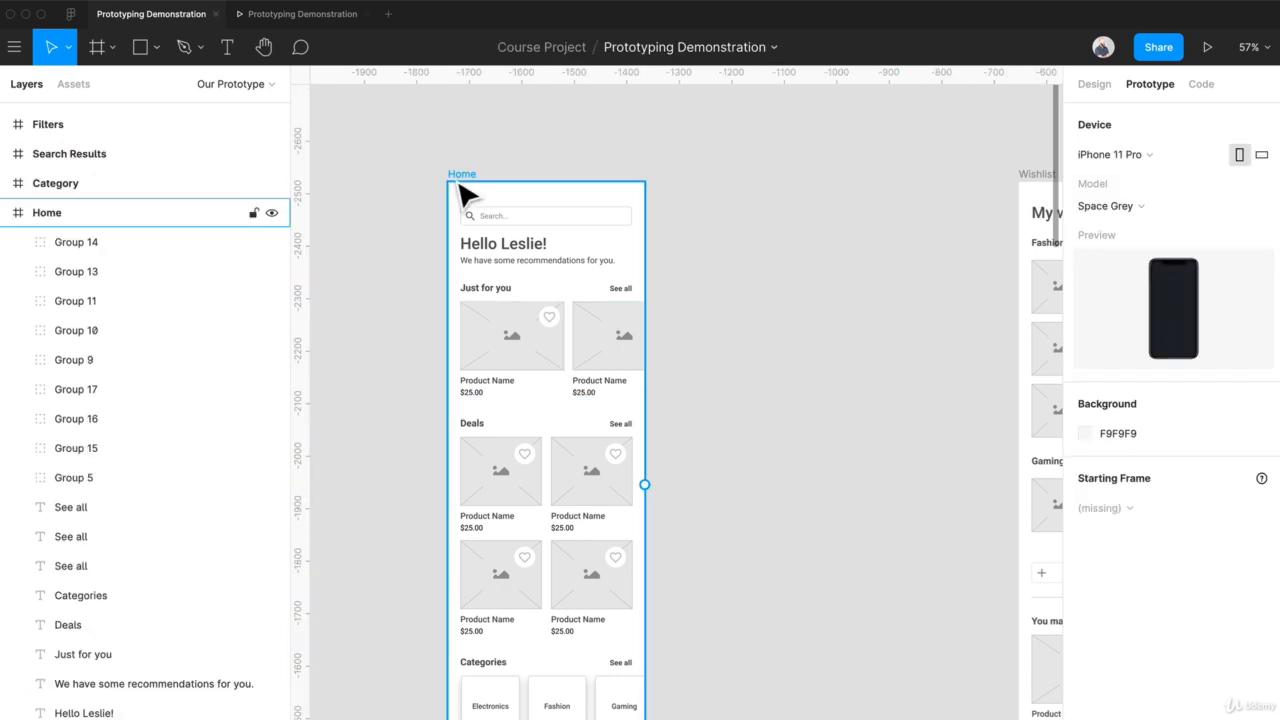
- Duplicate the Home frame and select the heart's Icon Artwork on the first Just for you card of the copy
key(ctrl+d)
scroll(655, 310, up, 3)
click(808, 356)
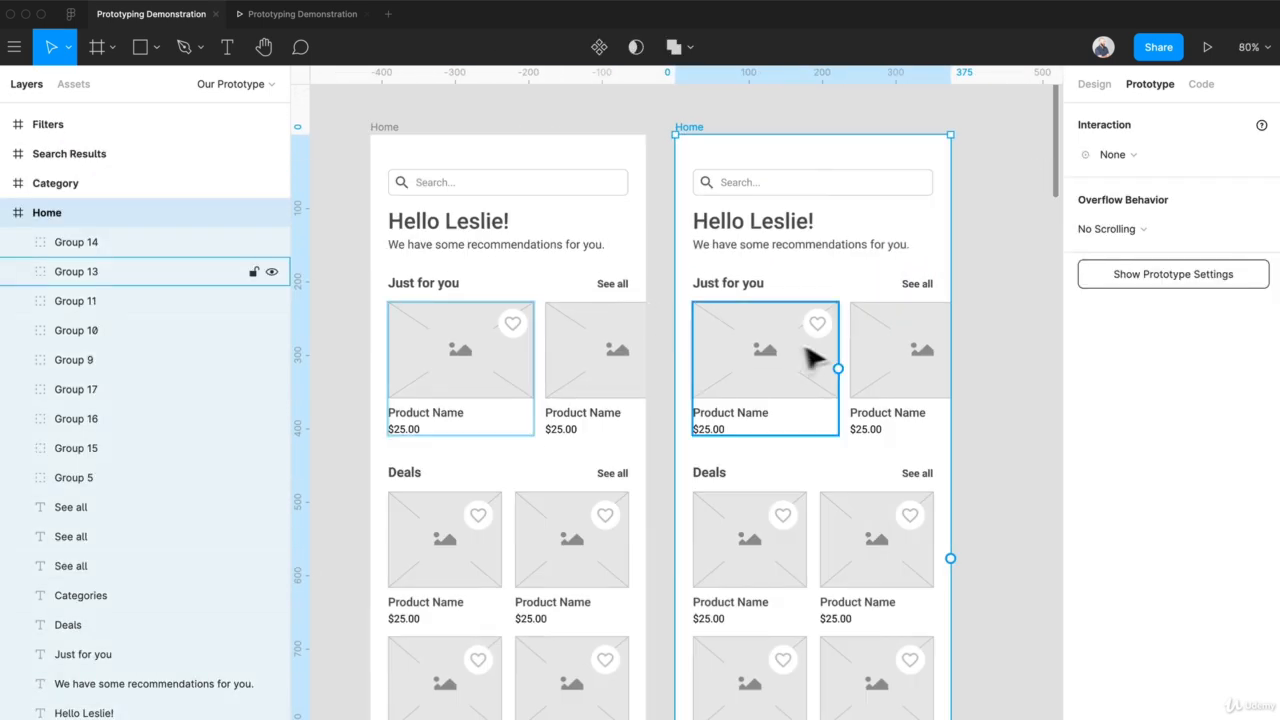
super+click(829, 338)
double_click(827, 336)
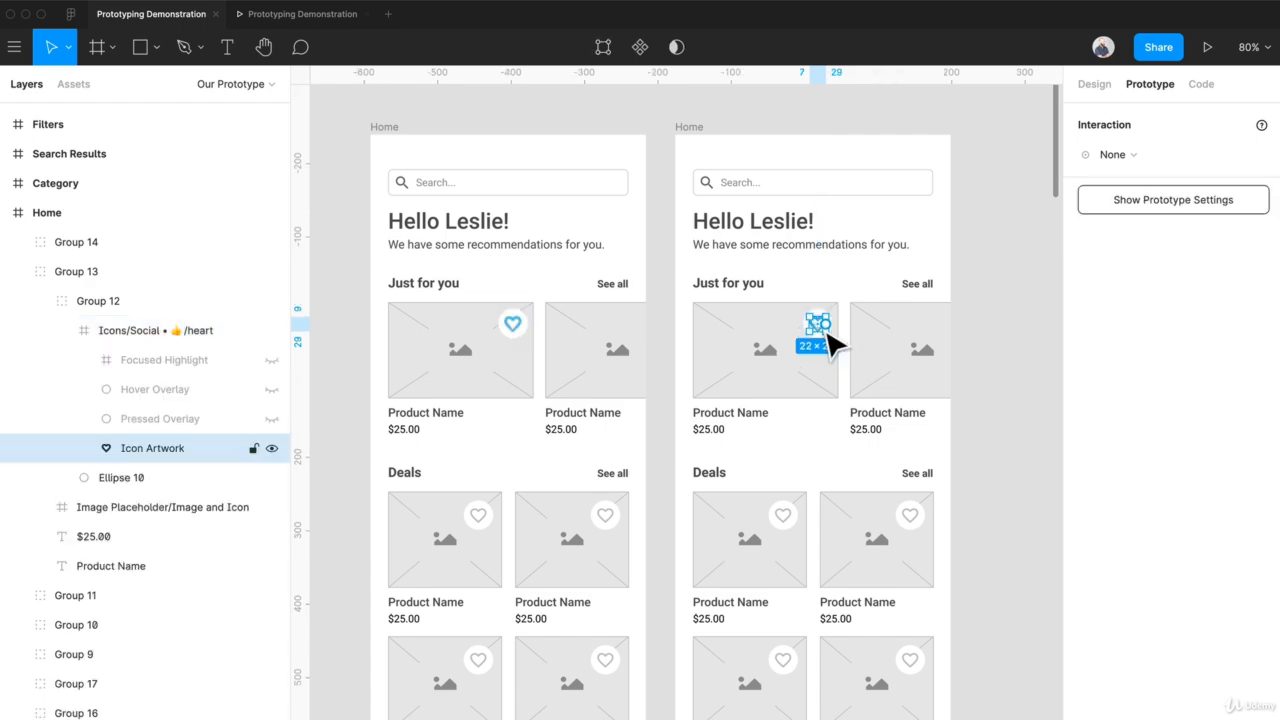
- Show the Hover Overlay layer of the heart icon on the copy's first Just for you card, keeping Icon Artwork visible
click(1097, 86)
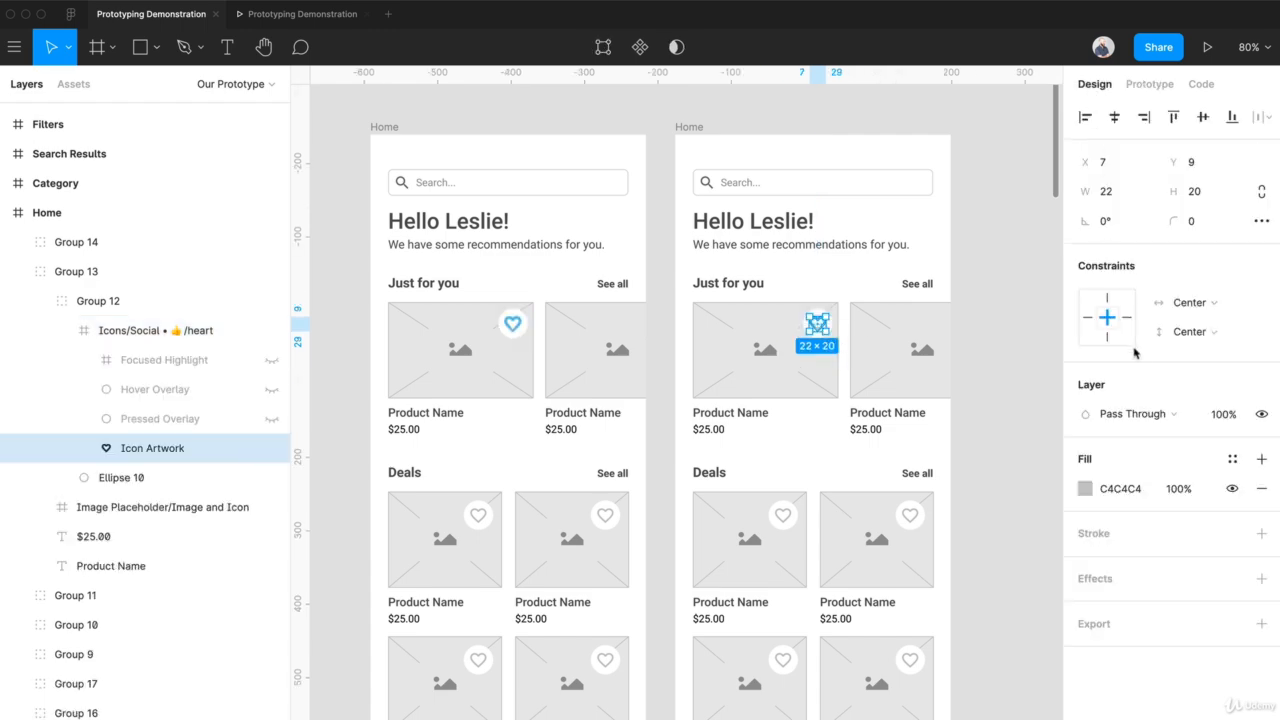
scroll(860, 330, up, 5)
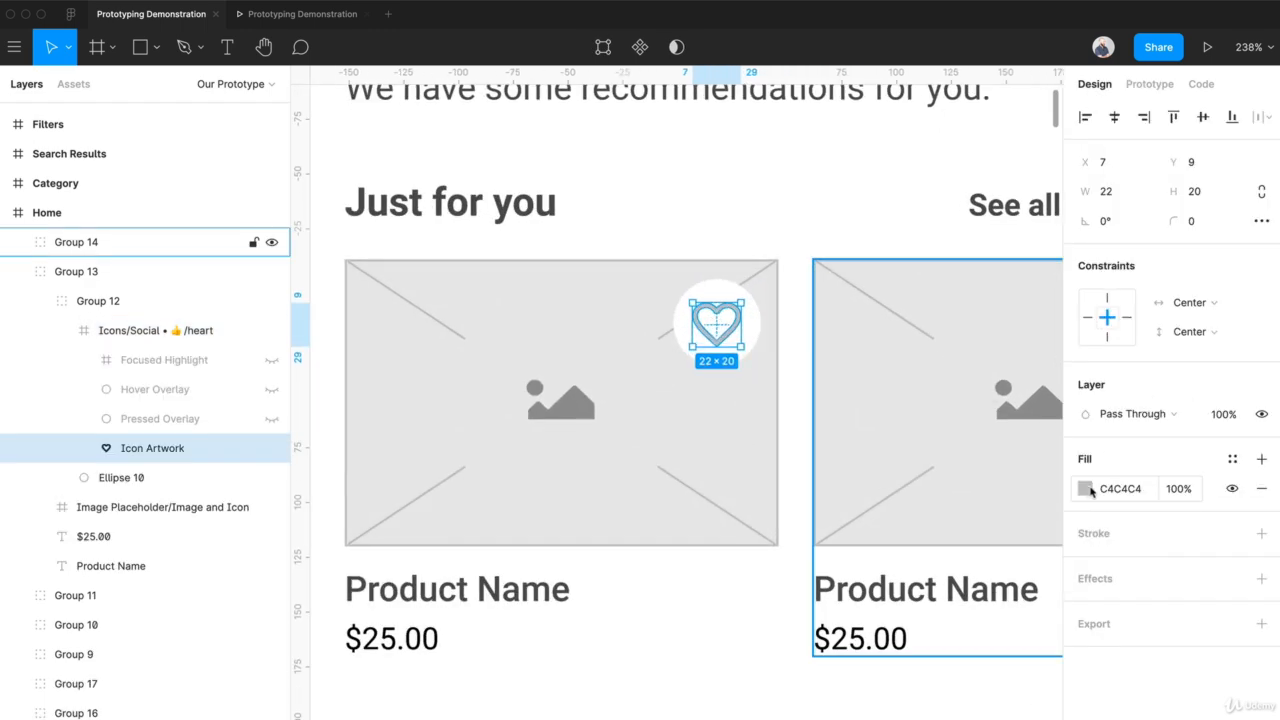
click(1085, 488)
click(1085, 488)
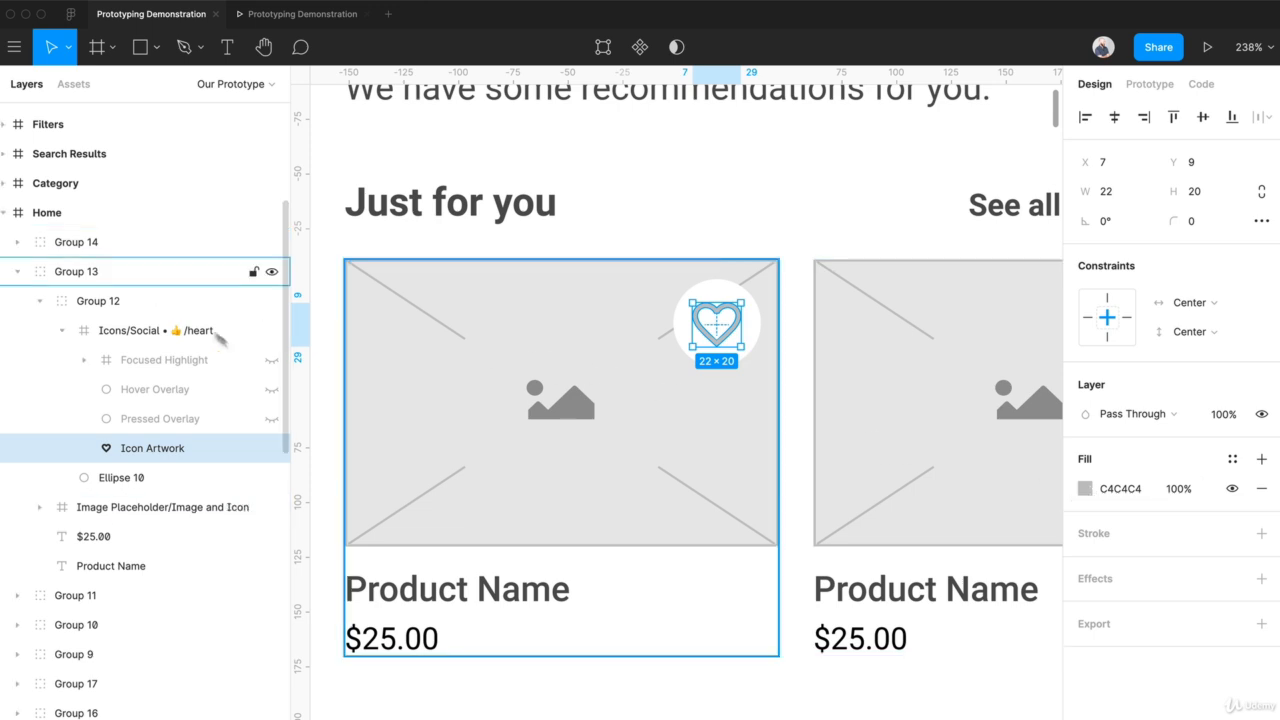
click(271, 420)
click(271, 418)
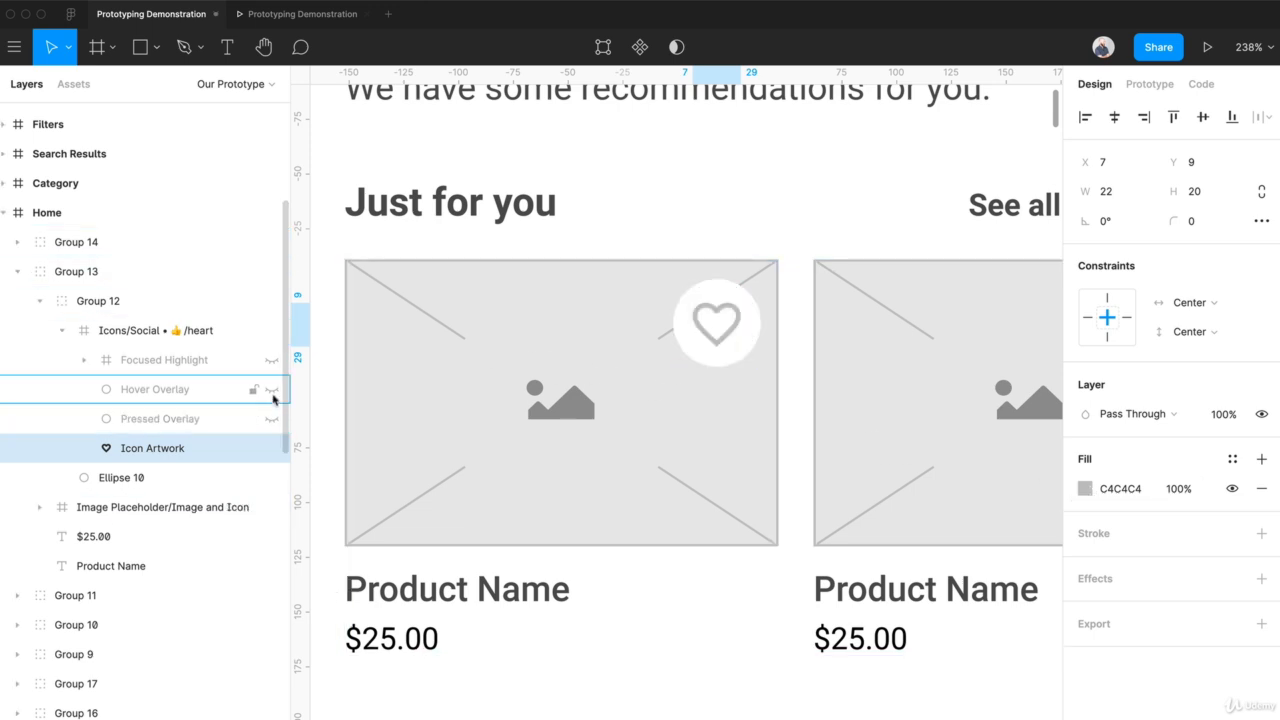
click(271, 389)
click(271, 449)
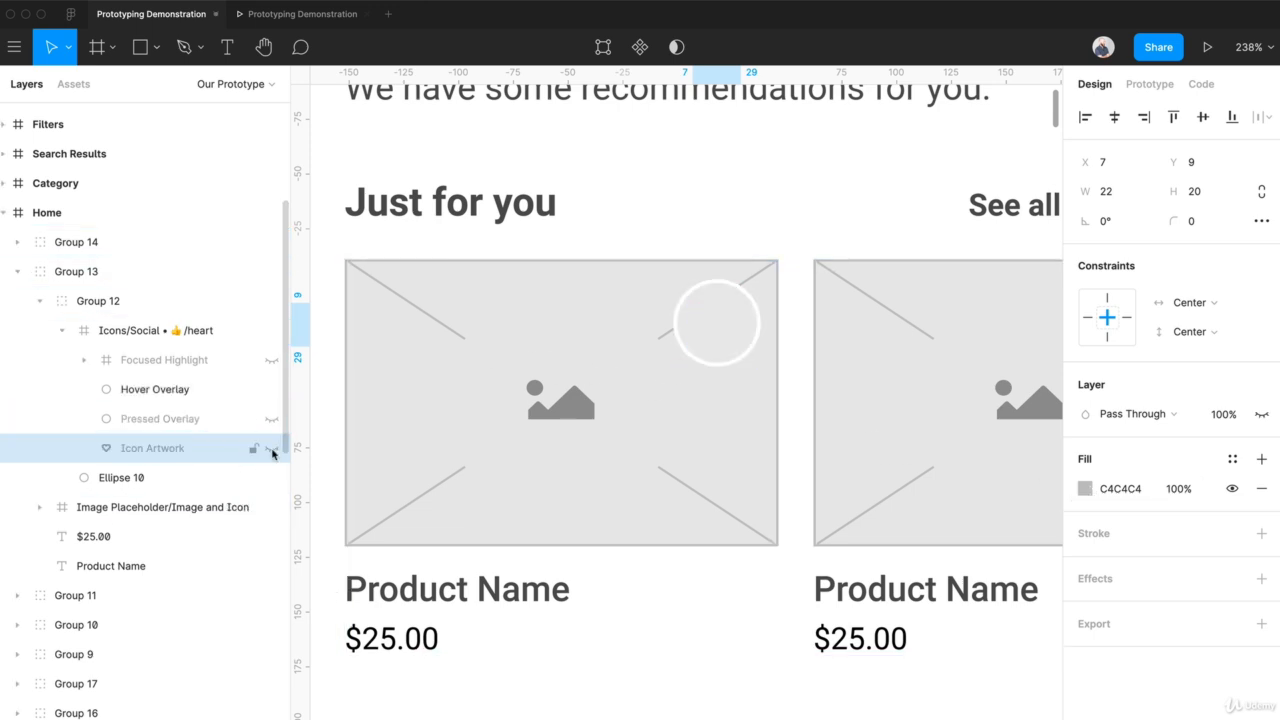
click(271, 449)
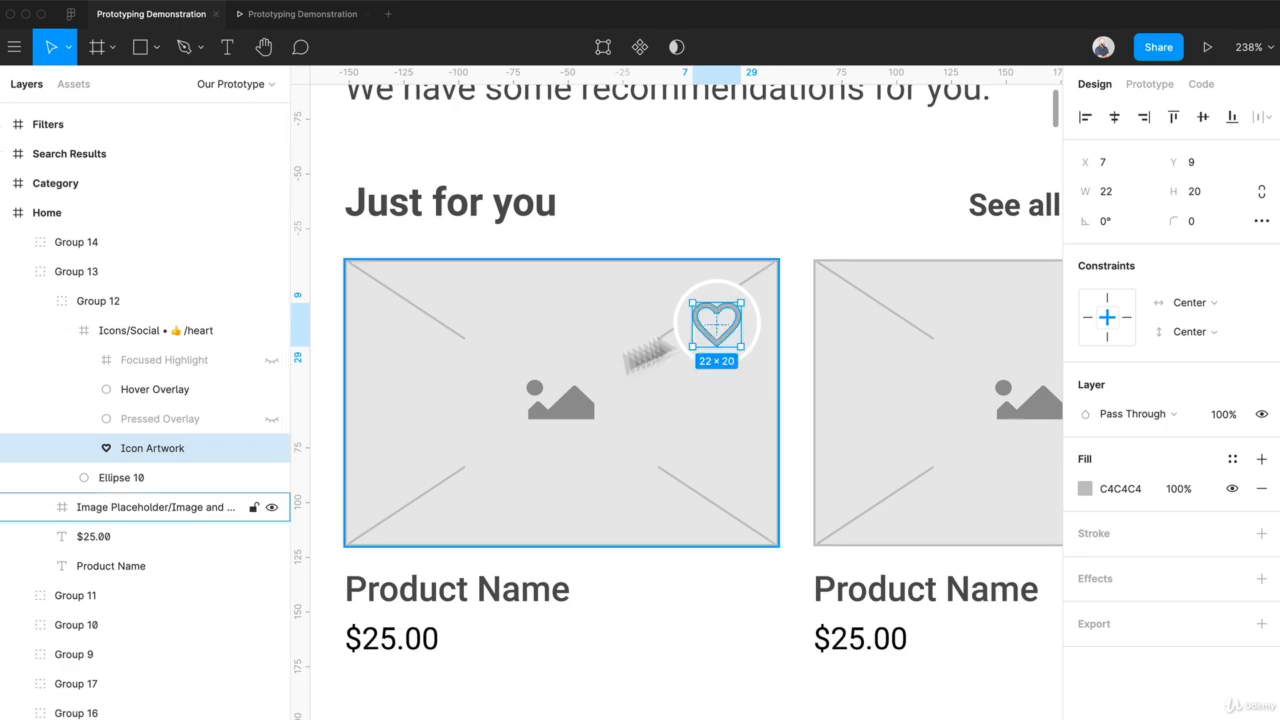
- Give the heart on the original Home frame's first Just for you card a While Hovering interaction that navigates to the copied Home frame
scroll(369, 228, down, 4)
scroll(369, 228, left, 5)
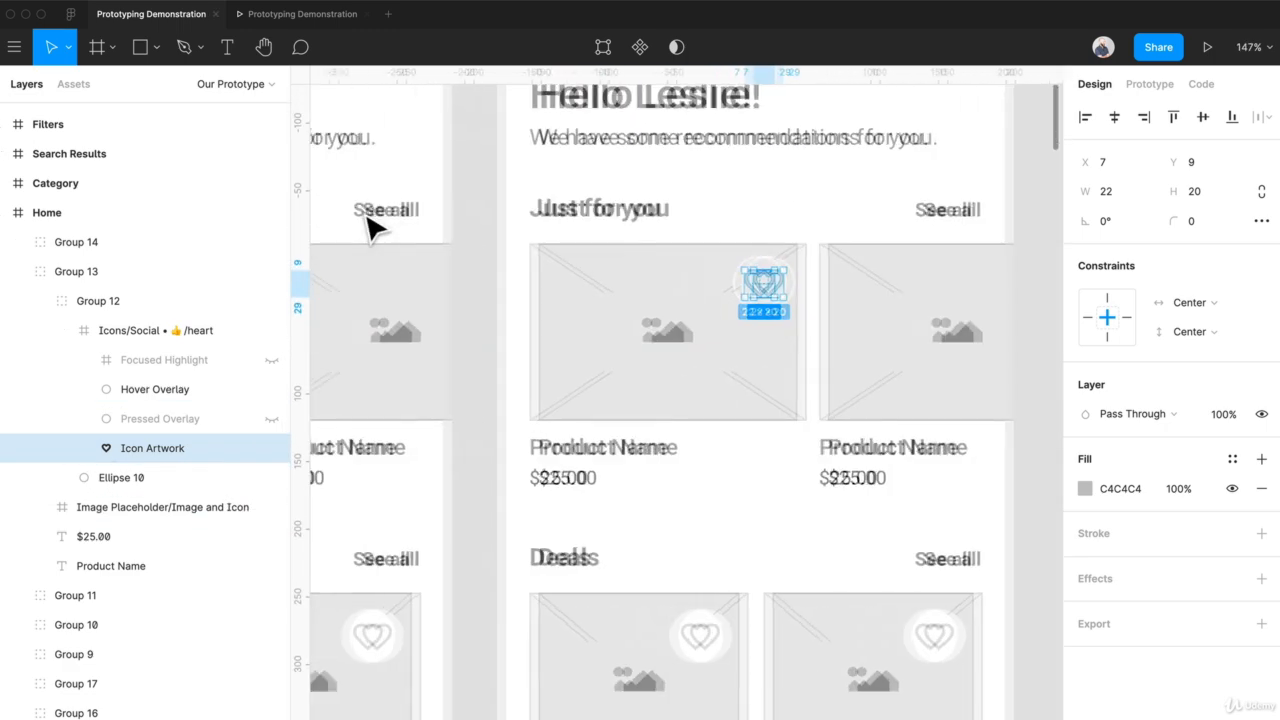
click(418, 284)
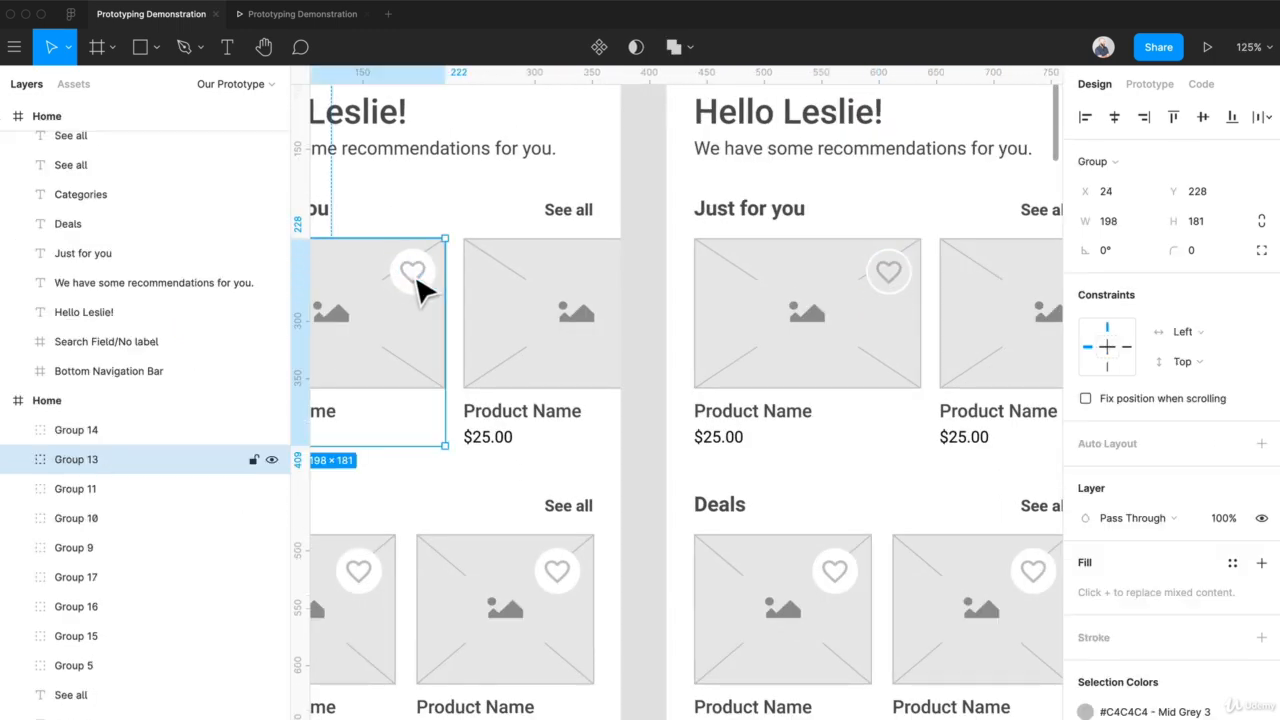
scroll(420, 288, left, 3)
scroll(563, 265, down, 3)
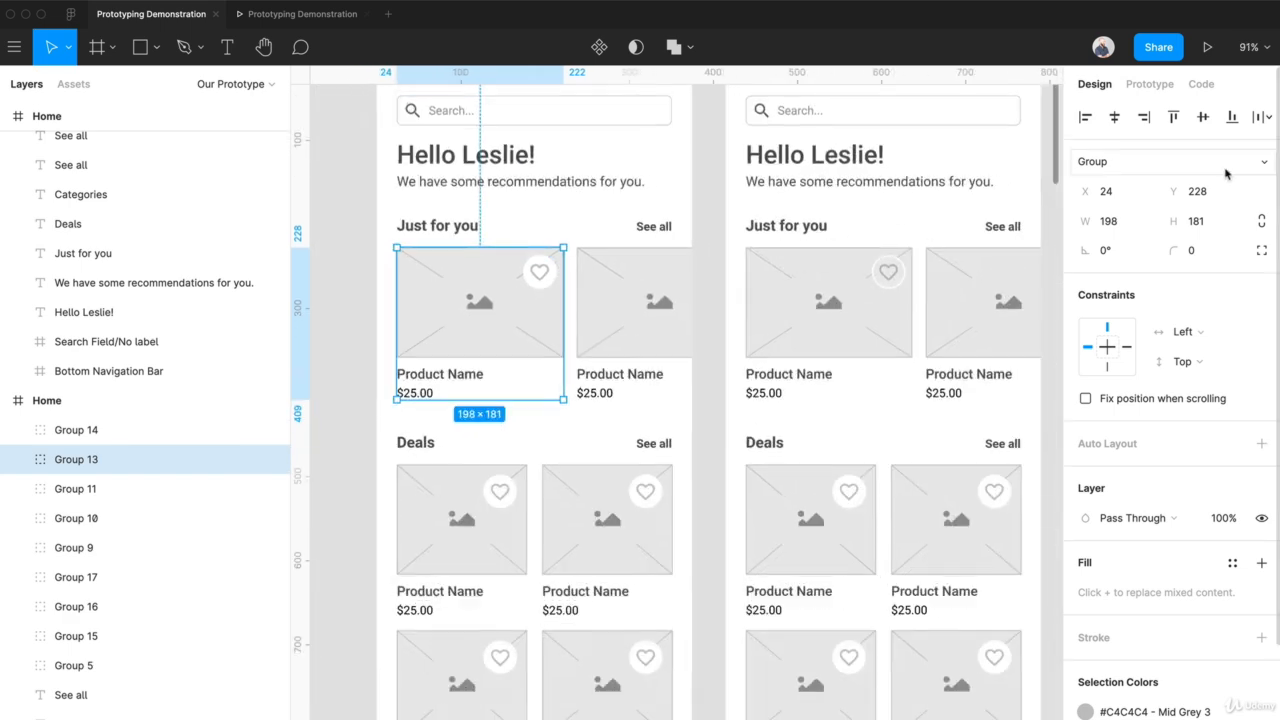
click(1150, 84)
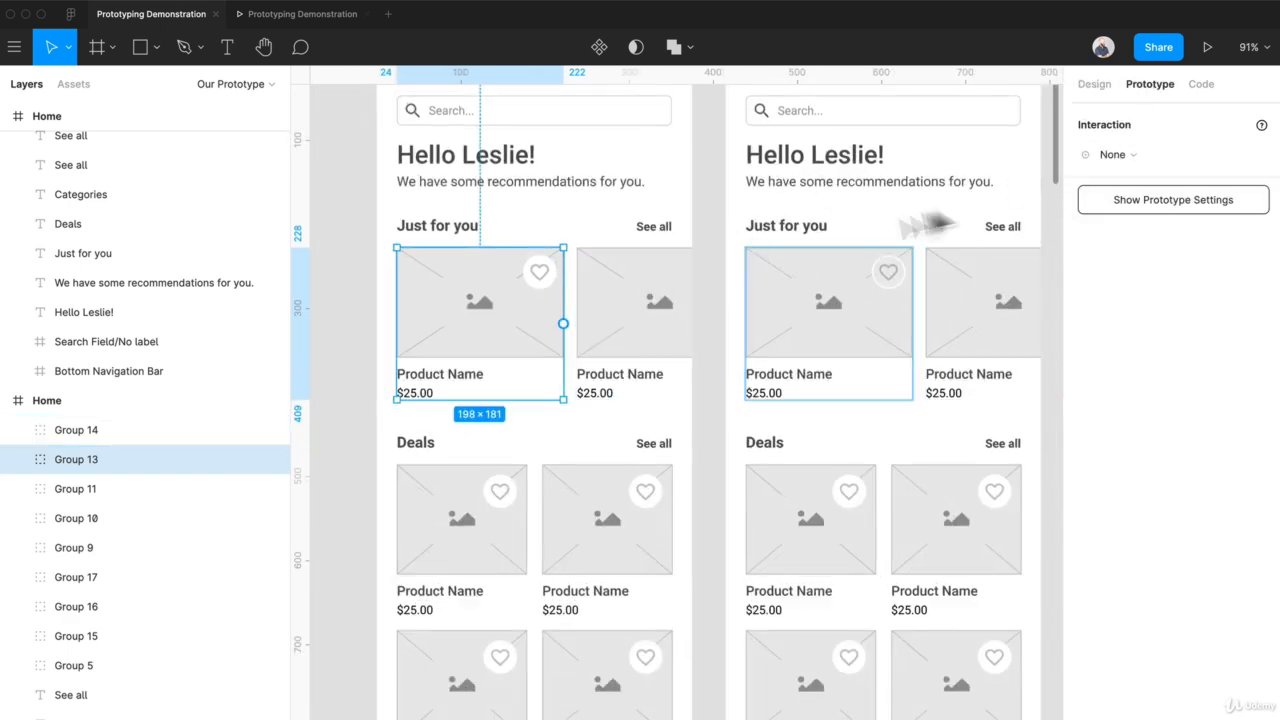
double_click(556, 279)
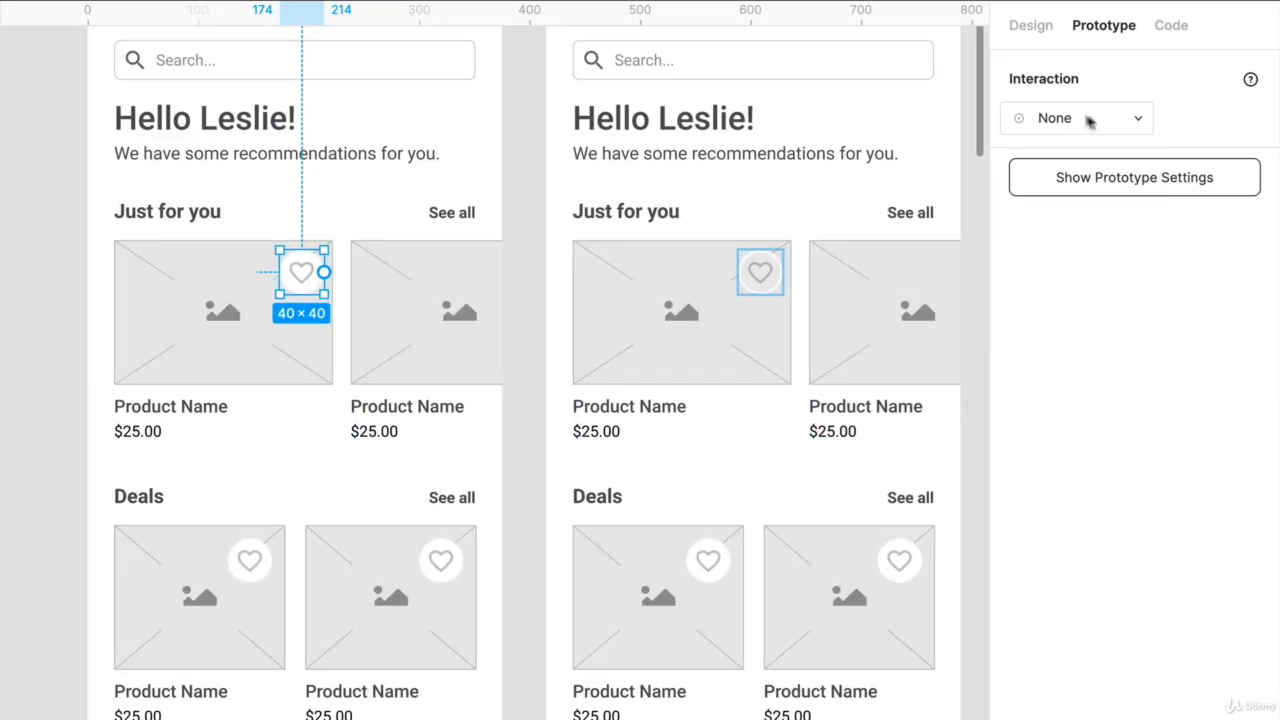
click(1130, 155)
click(1091, 226)
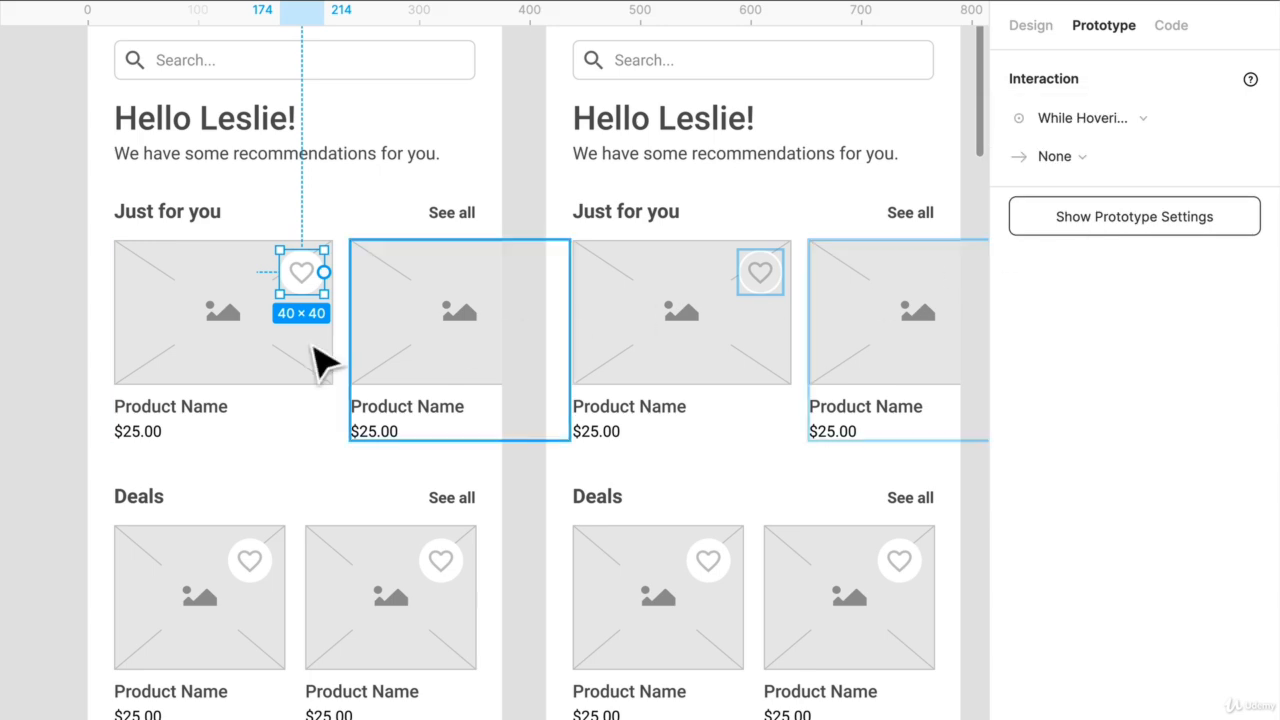
drag(324, 272, 678, 288)
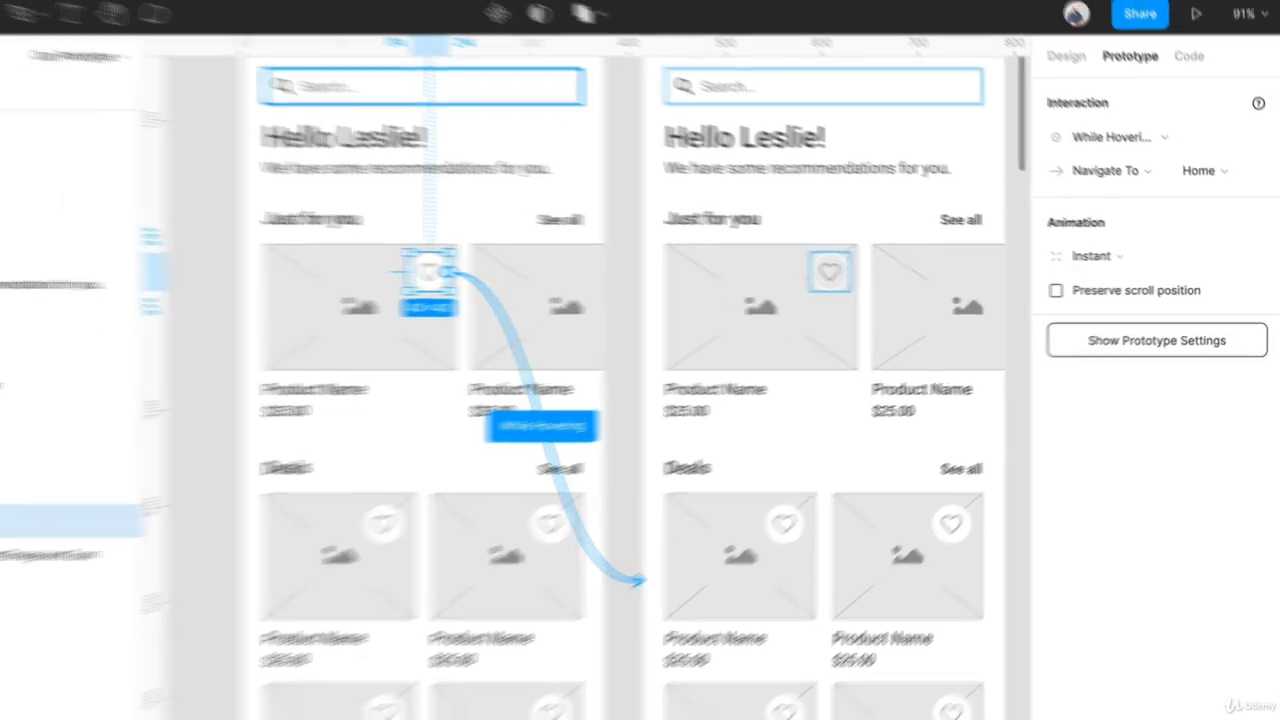
- Test hovering over the first card's heart in the prototype preview, and return to the design file
click(300, 15)
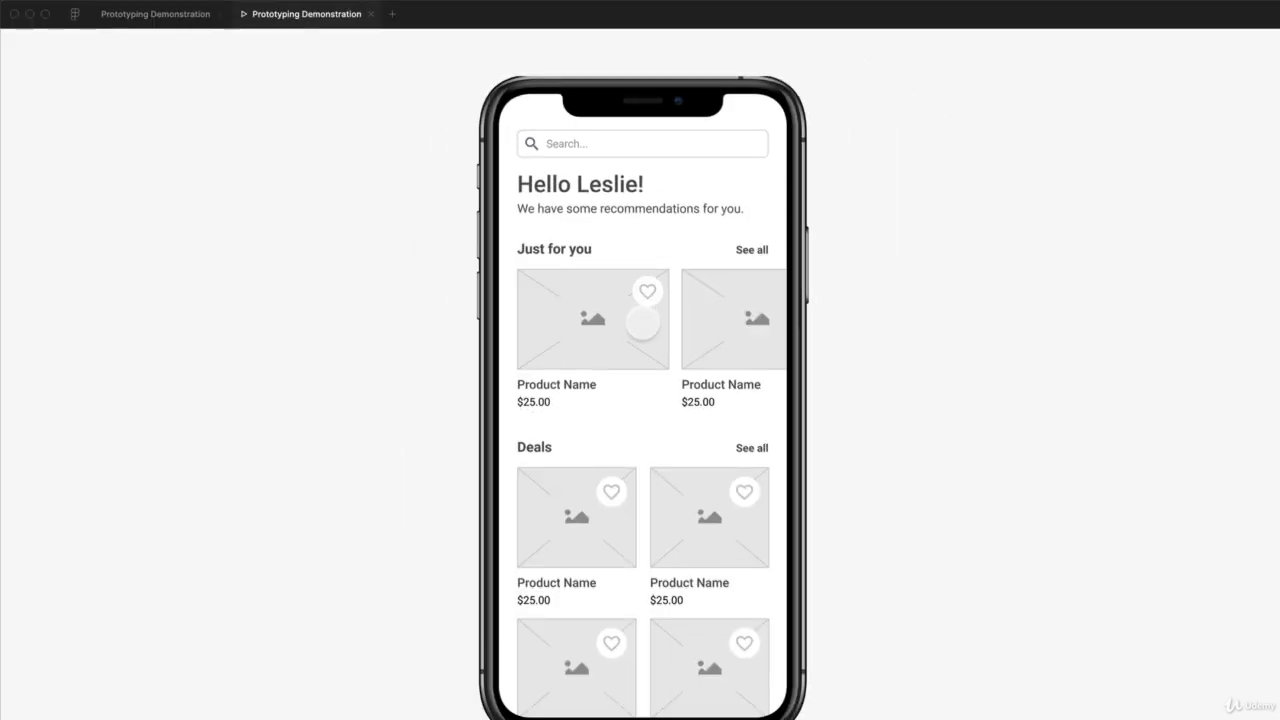
click(155, 14)
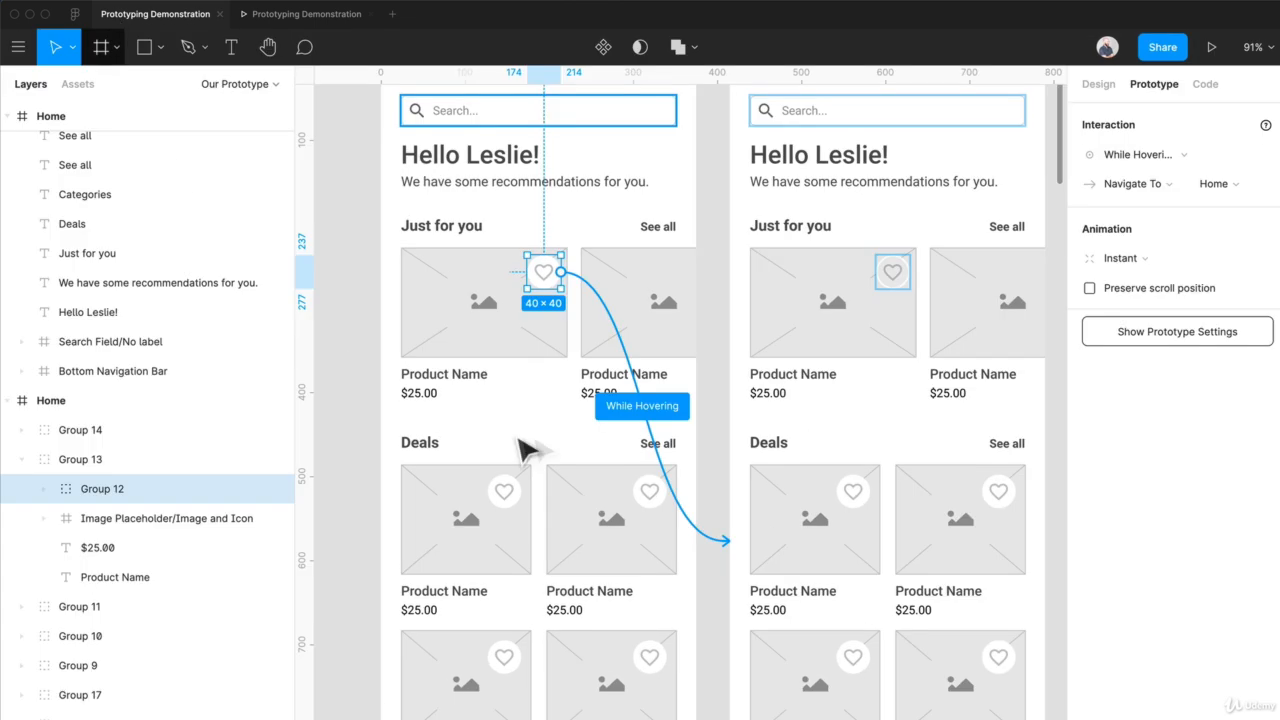
click(725, 241)
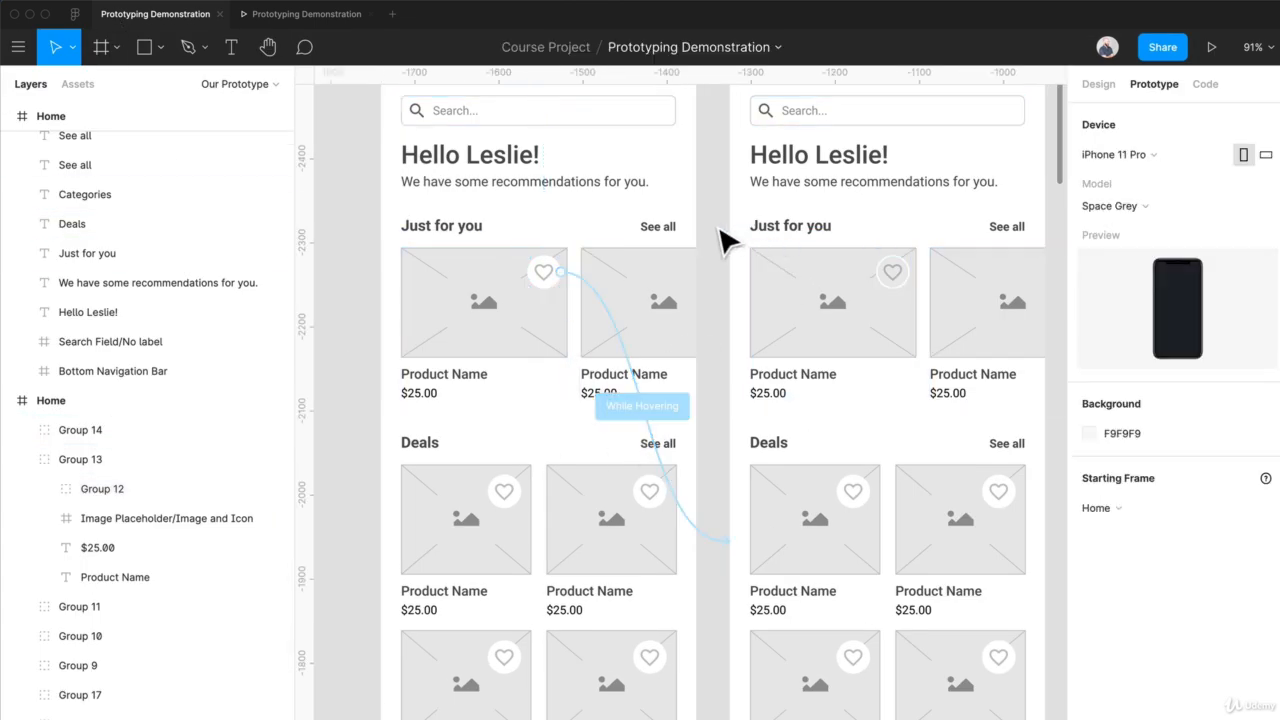
- Delete the copied Home frame that holds the heart's hover state
scroll(725, 241, down, 2)
ctrl+scroll(731, 243, down, 5)
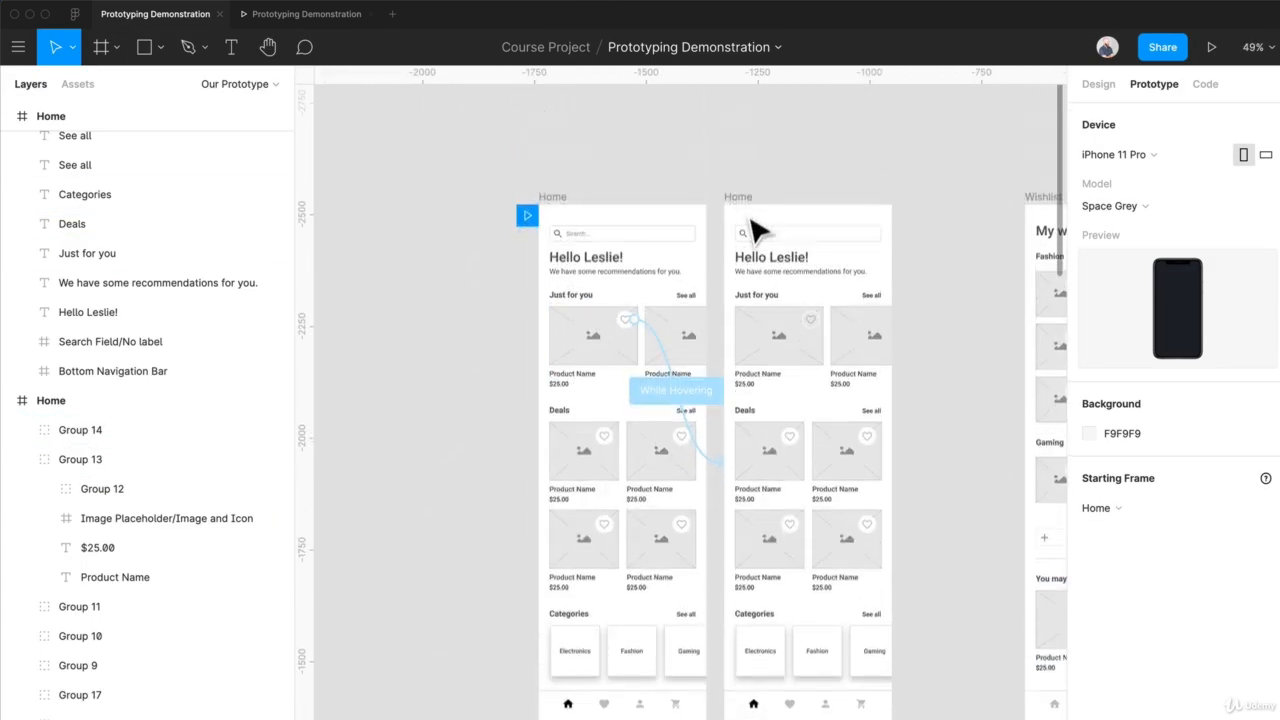
click(754, 207)
key(Delete)
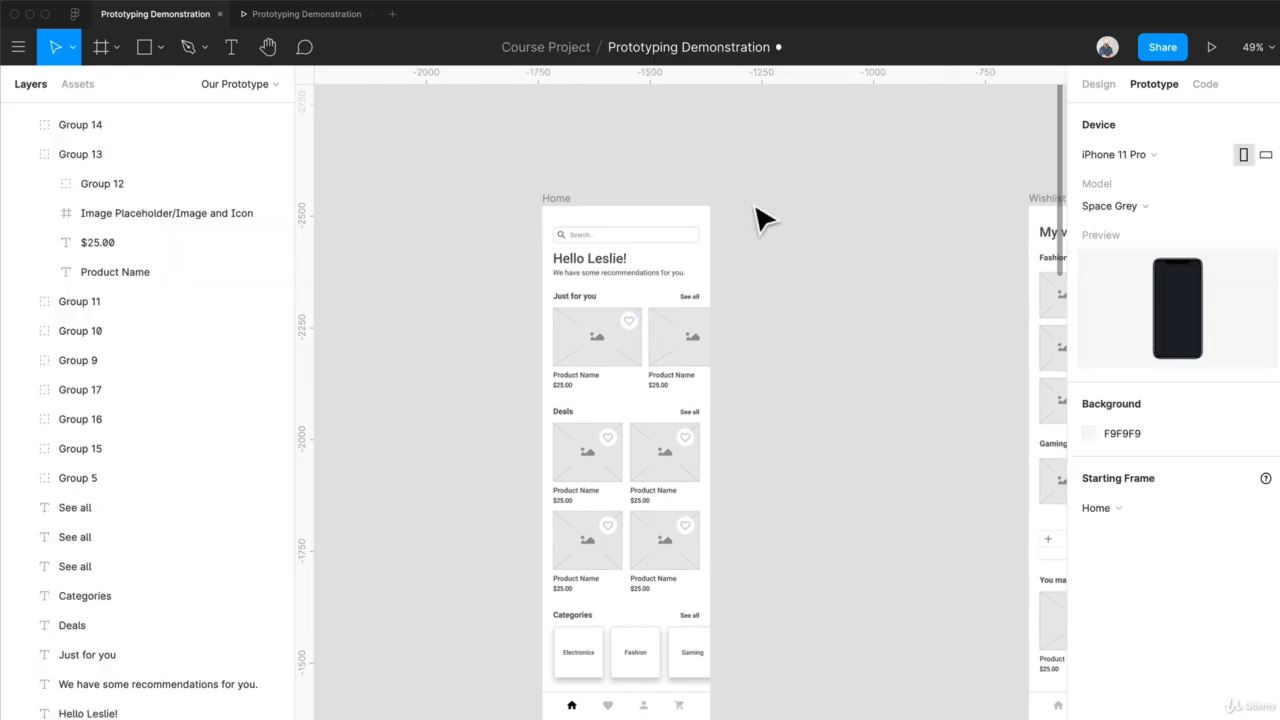
- Duplicate the remaining Home frame beside itself
click(550, 205)
key(ctrl+d)
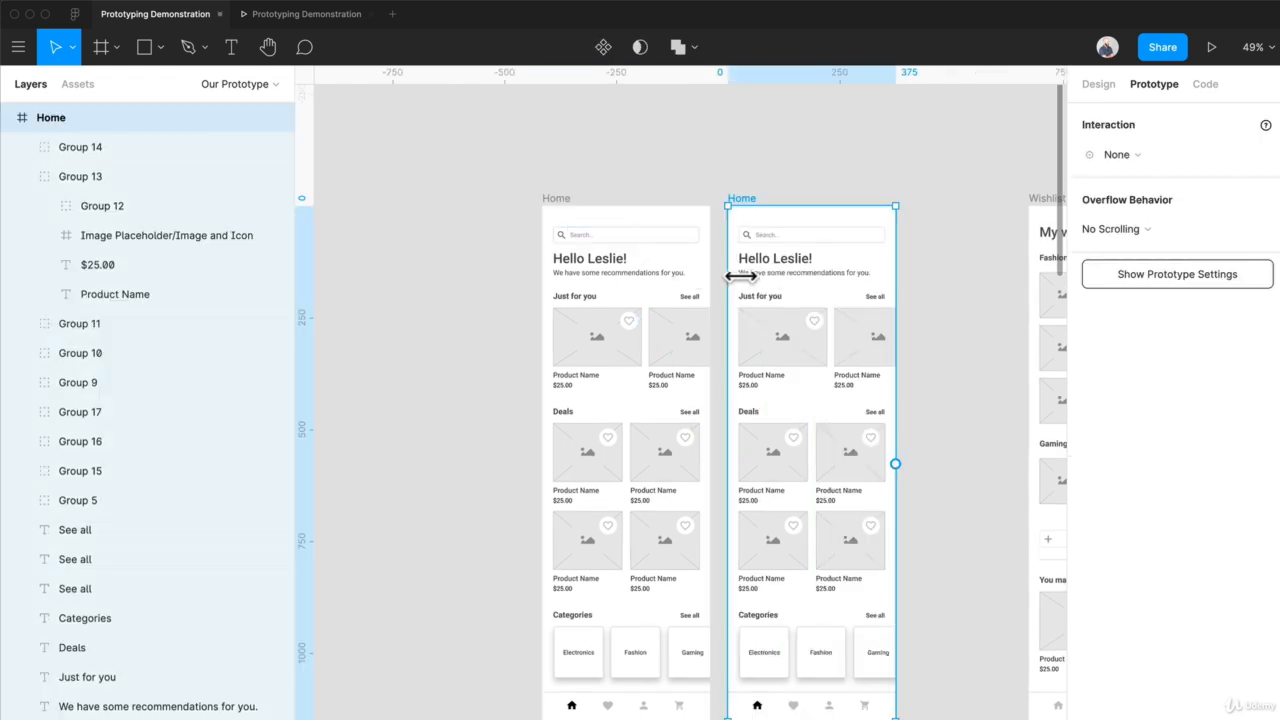
click(750, 167)
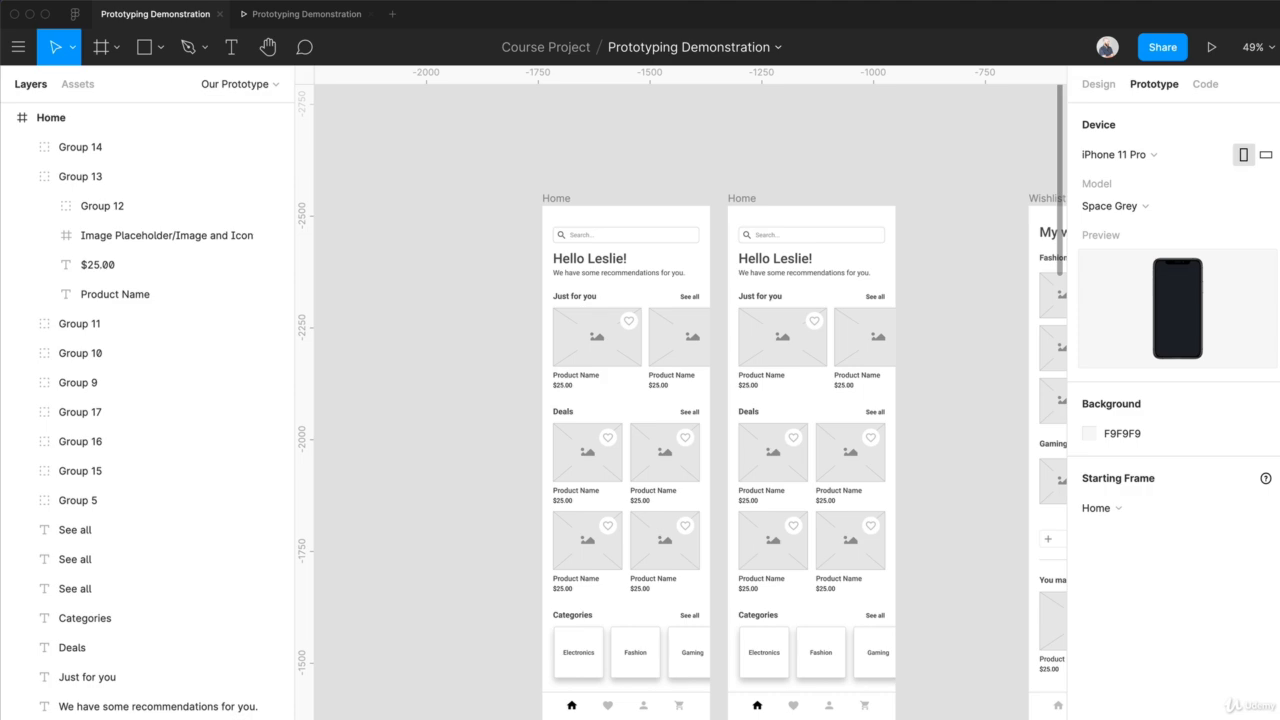
- Detach the C4C4C4 colour style of the first Just for you image placeholder in the copied Home frame and recolour it to 000000
click(740, 350)
scroll(620, 297, up, 5)
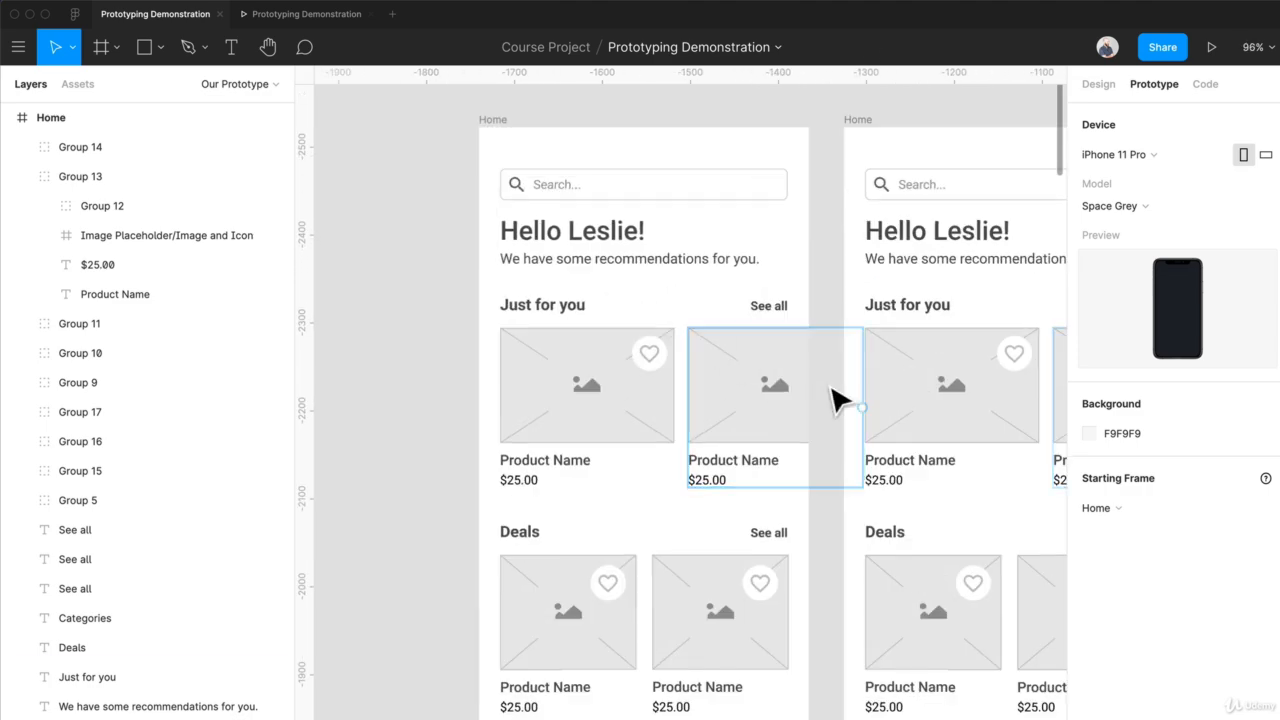
scroll(837, 397, right, 3)
click(912, 368)
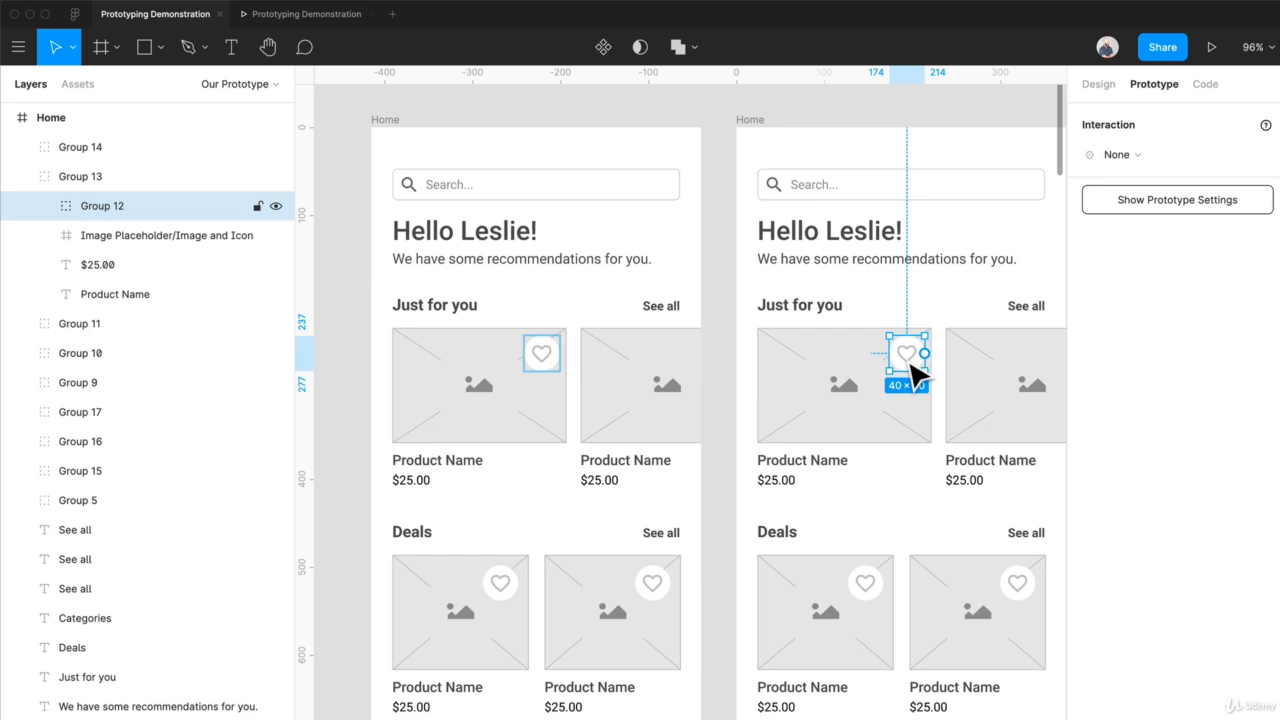
click(835, 398)
click(1098, 84)
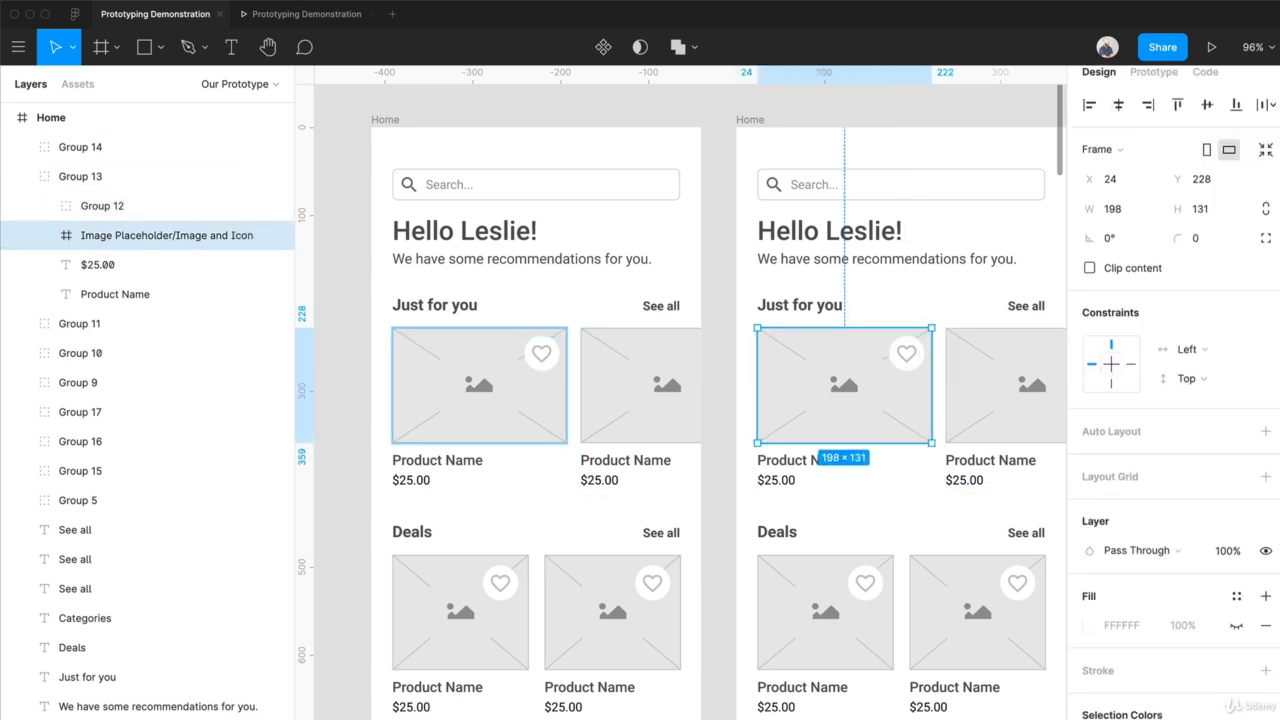
scroll(1130, 660, down, 2)
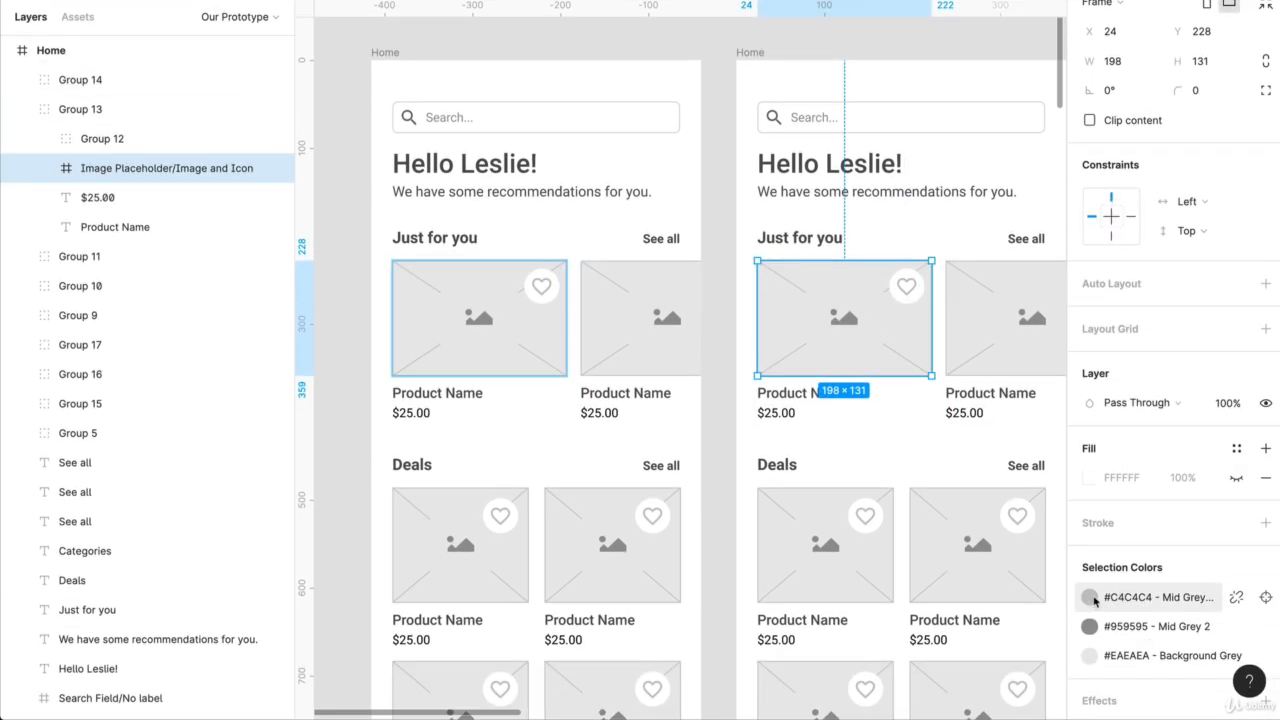
click(1094, 599)
click(1236, 597)
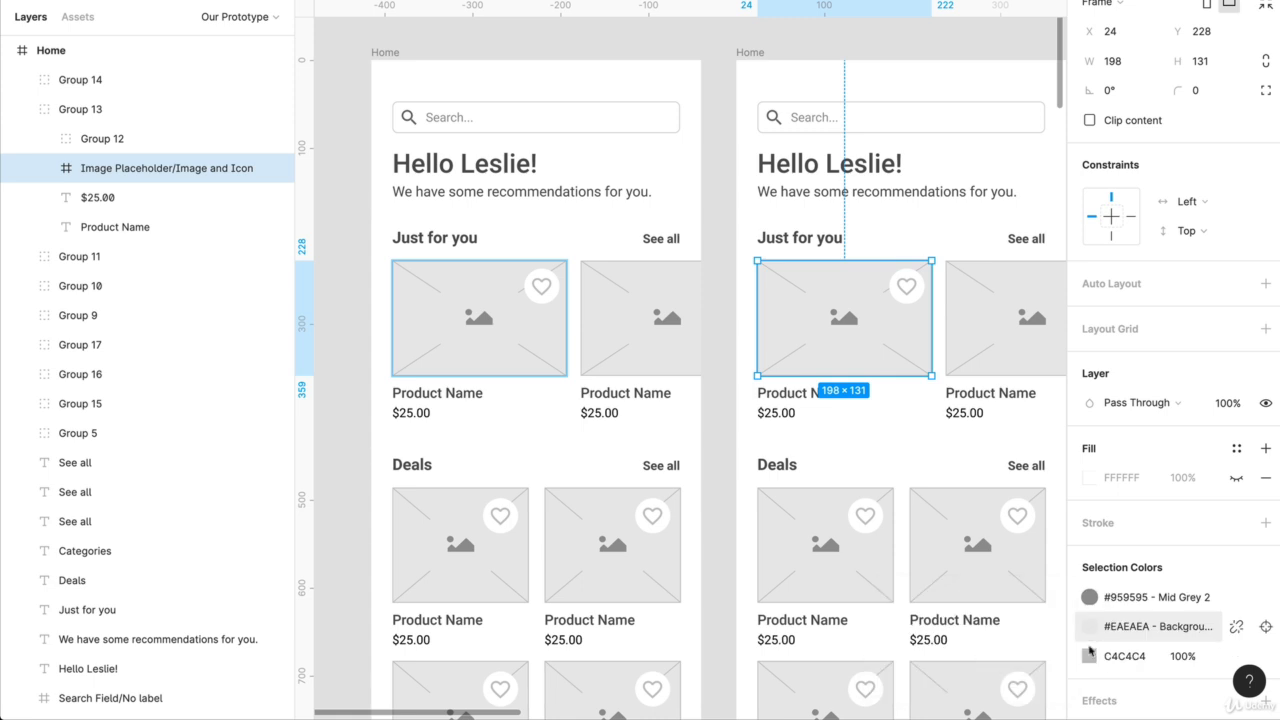
click(1090, 656)
drag(953, 398, 843, 531)
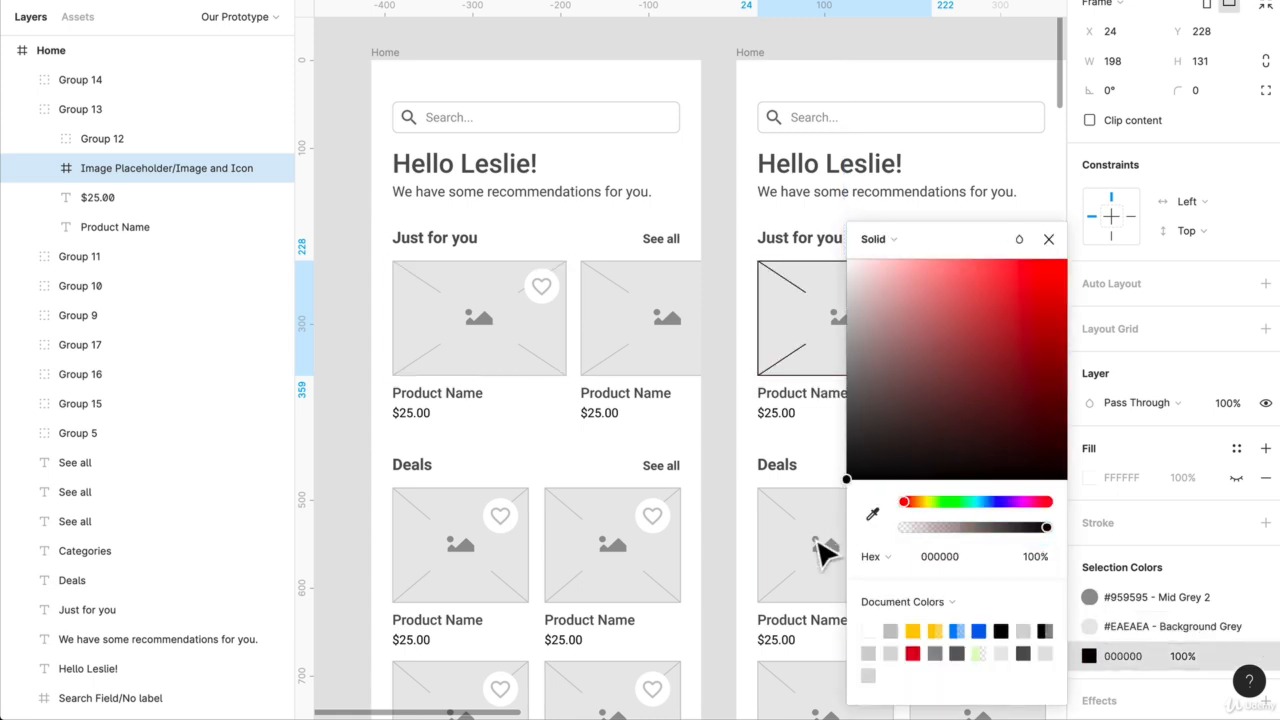
click(722, 365)
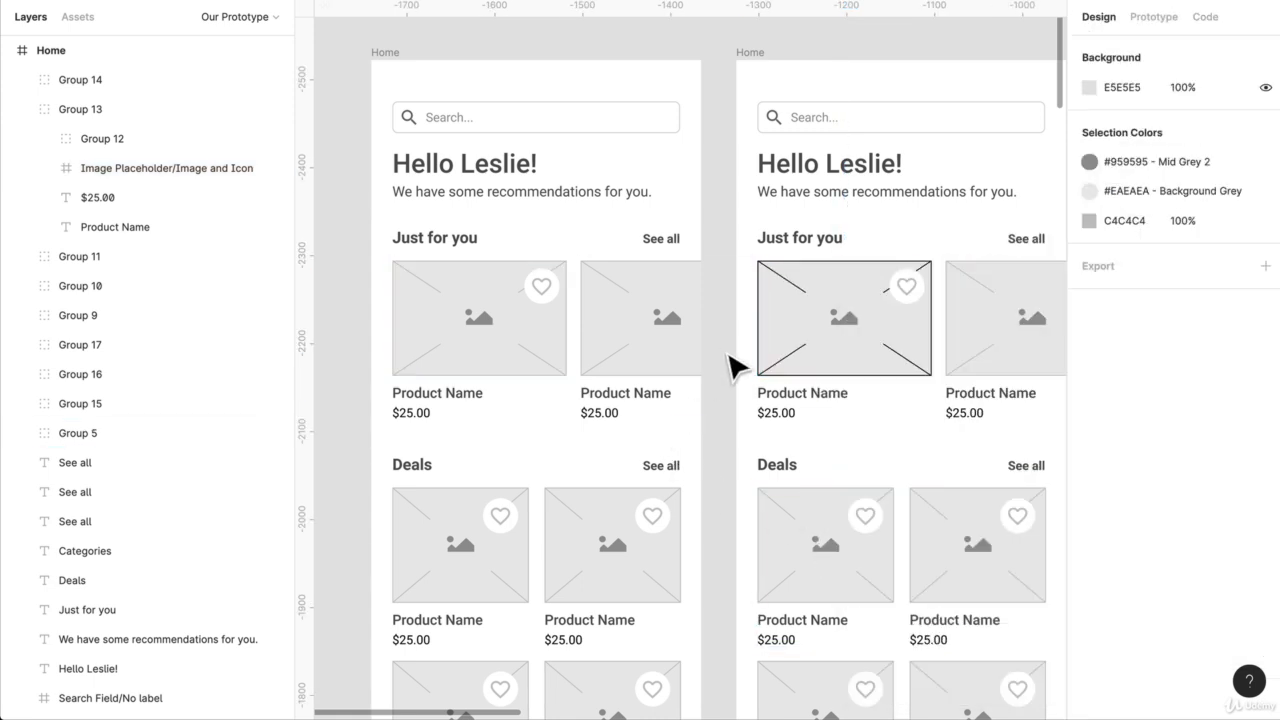
- Give the first Just for you card in the original Home frame a While Pressing interaction that navigates to the copied Home frame
click(491, 343)
click(1132, 20)
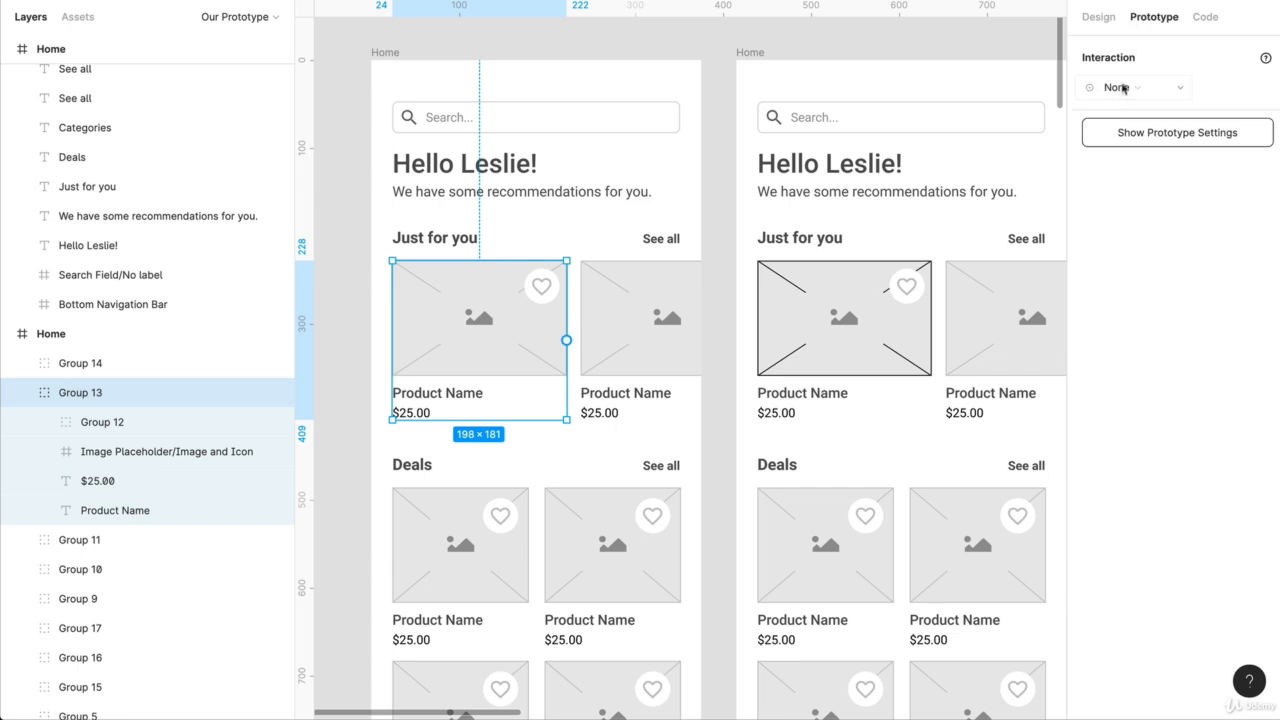
click(1123, 88)
click(1147, 195)
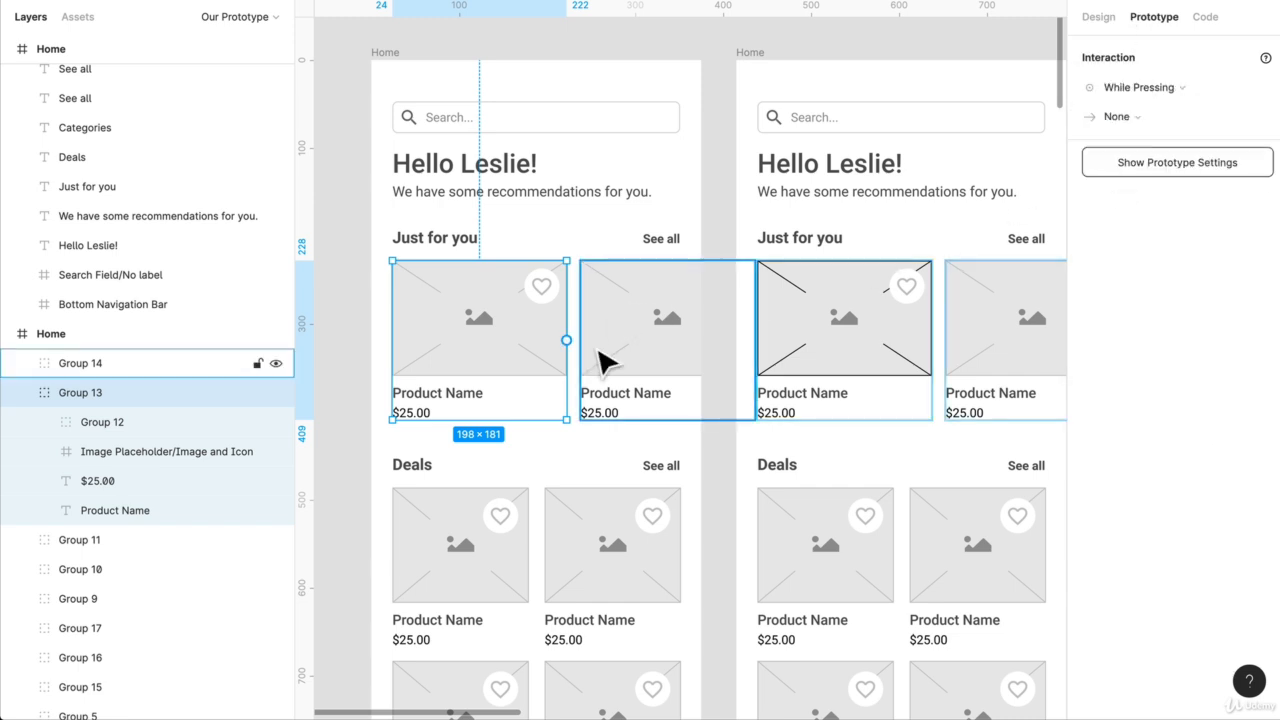
drag(566, 340, 803, 365)
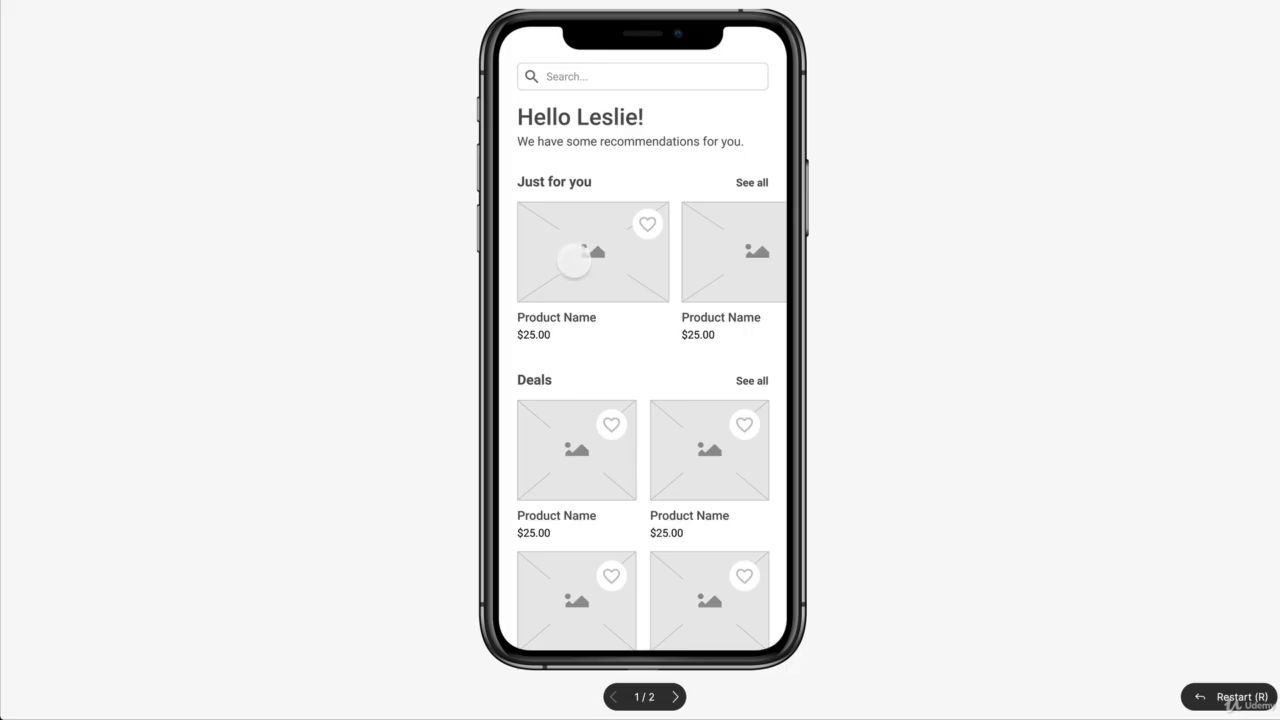
- Test pressing the first Just for you card in the prototype preview
click(574, 260)
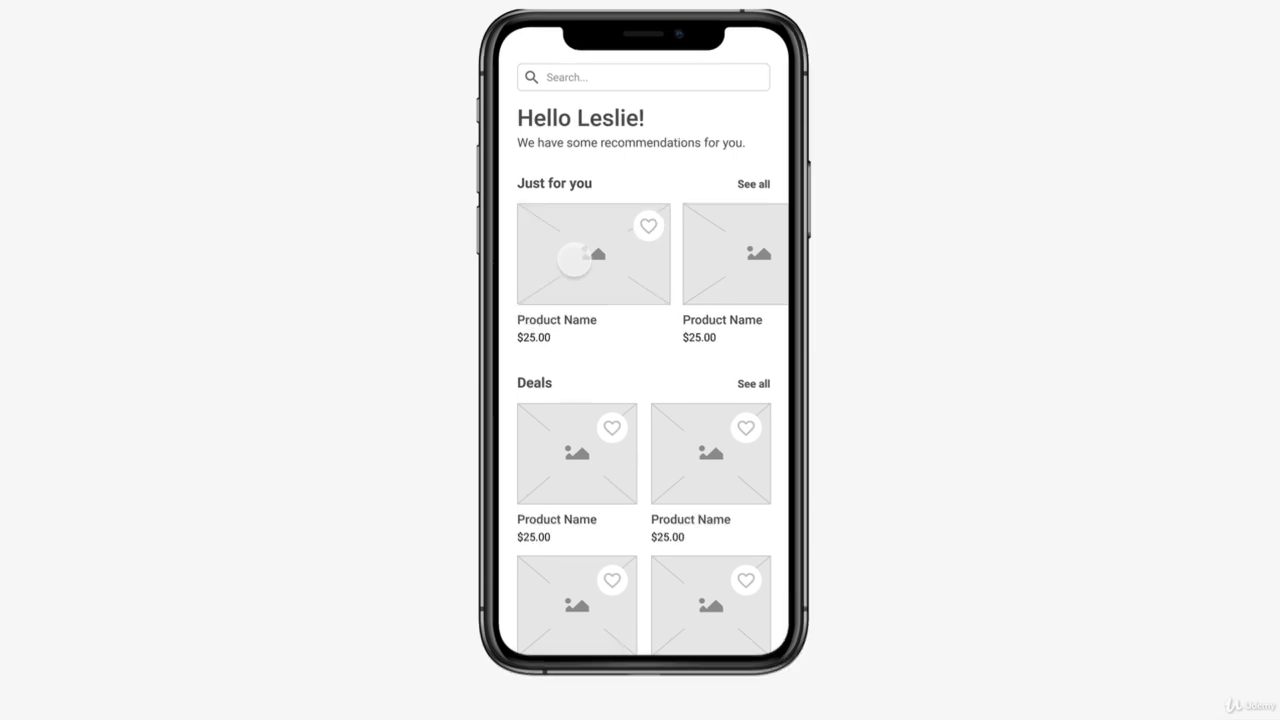
click(574, 260)
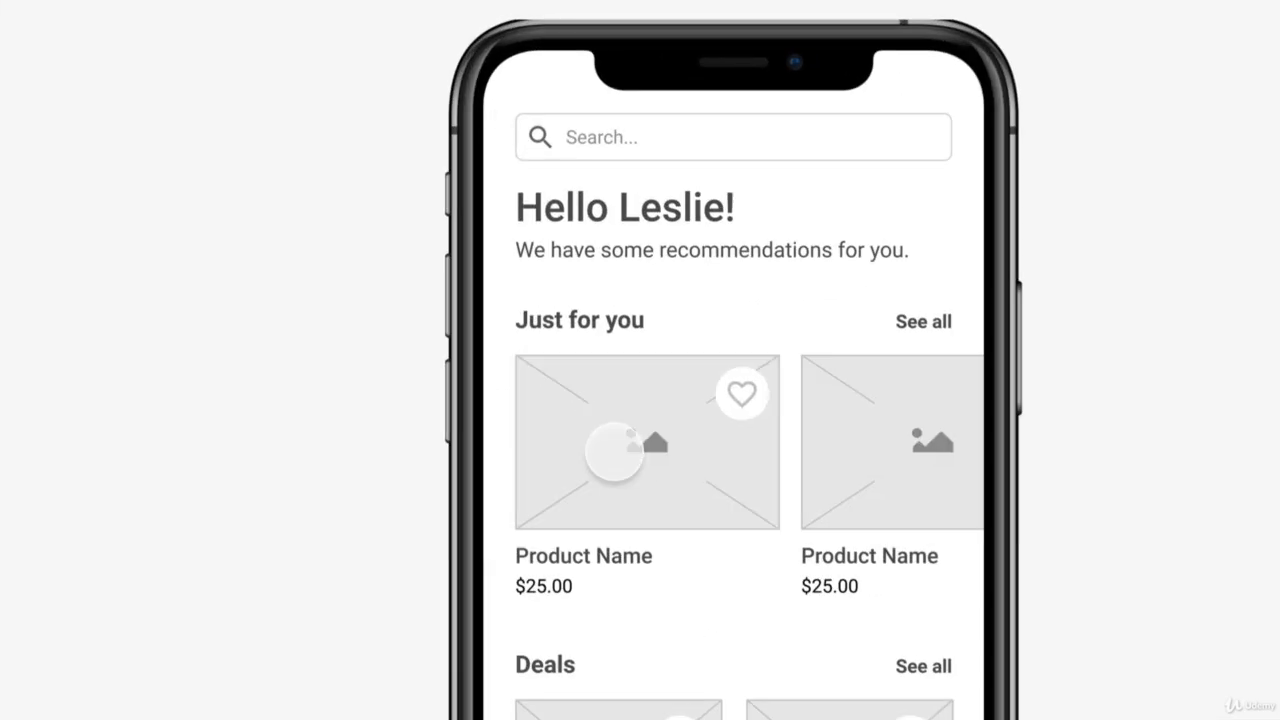
click(614, 452)
click(694, 512)
click(688, 510)
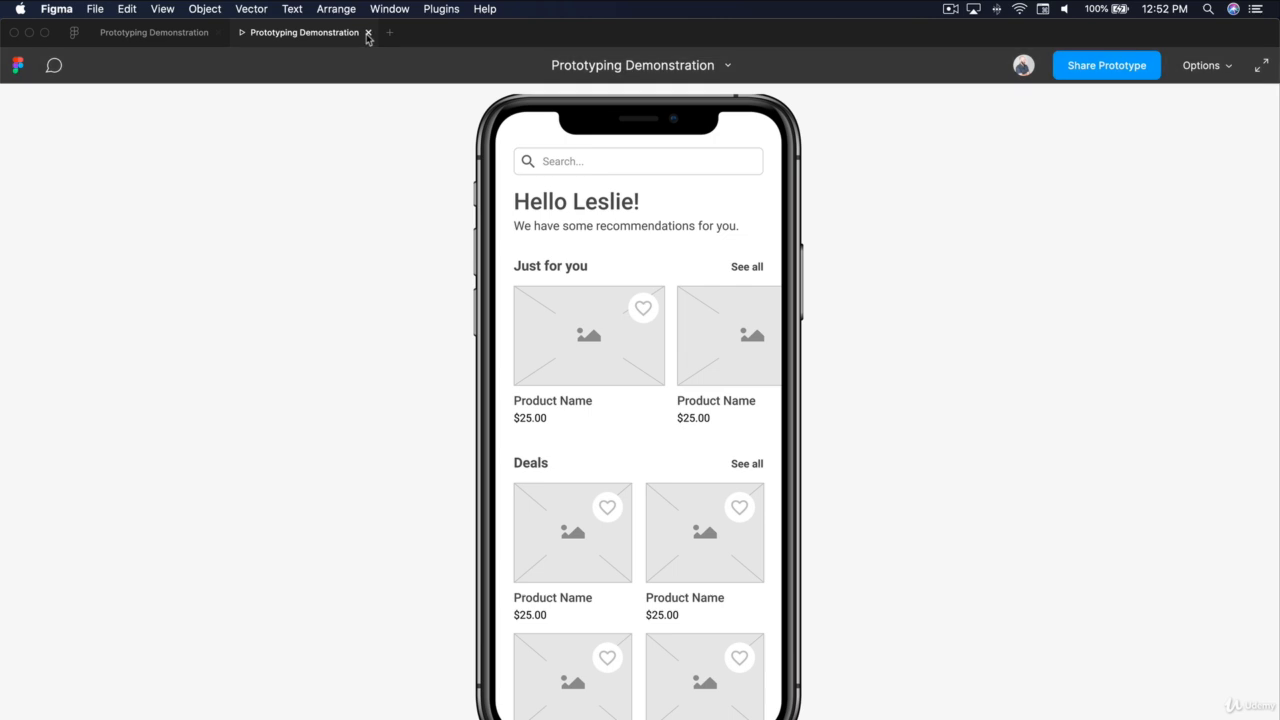
- Return to the design file and delete the copied Home frame beside the original
click(160, 32)
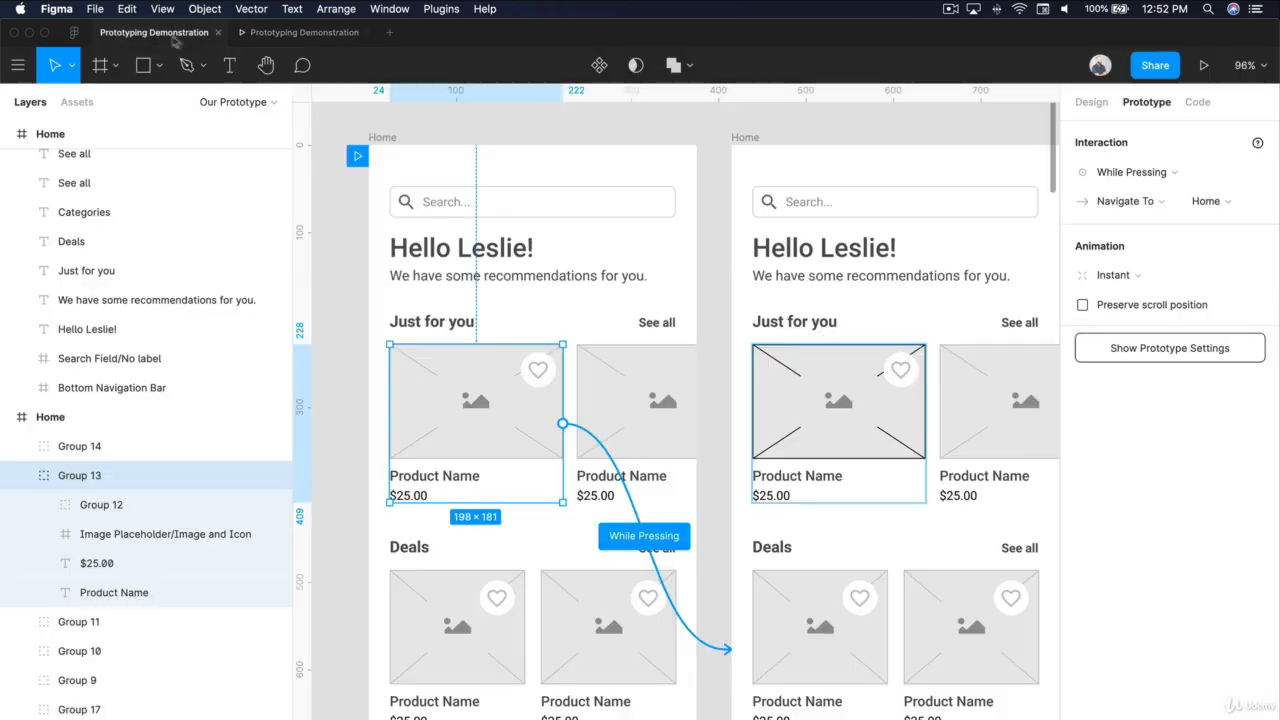
click(752, 137)
key(Delete)
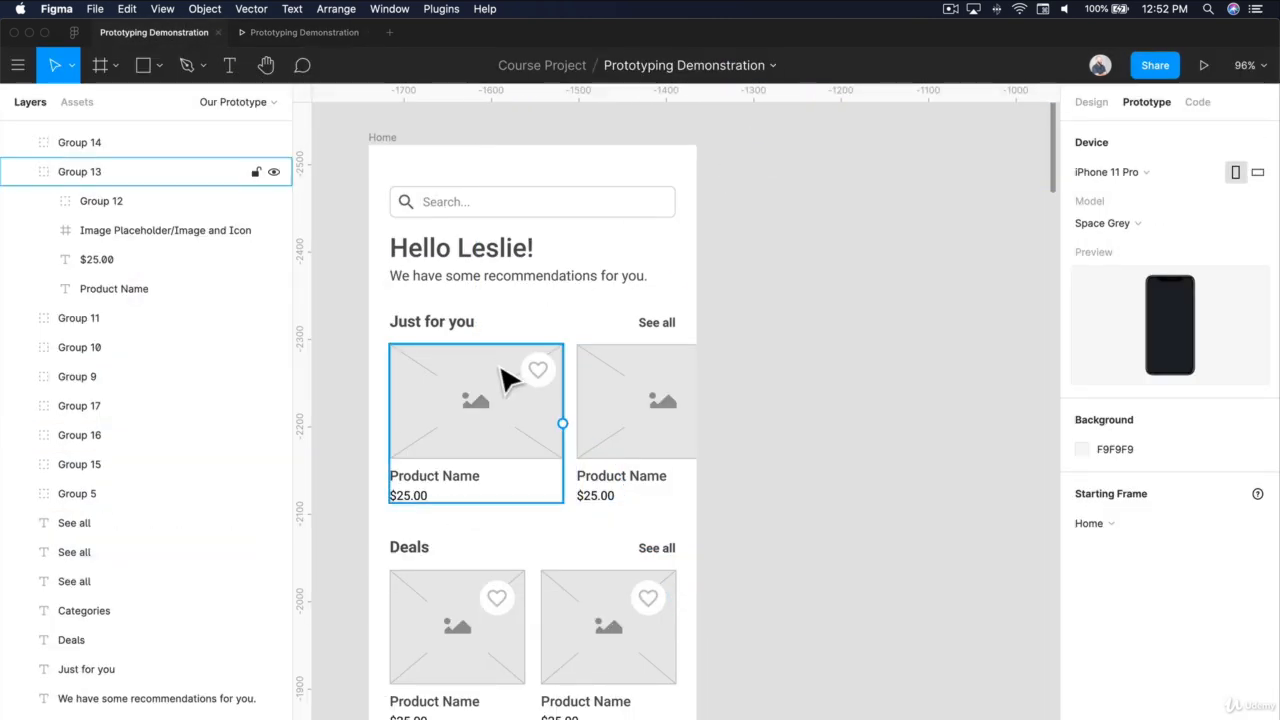
- Review the interaction triggers available for the first Just for you card and duplicate the Home frame beside itself
click(500, 380)
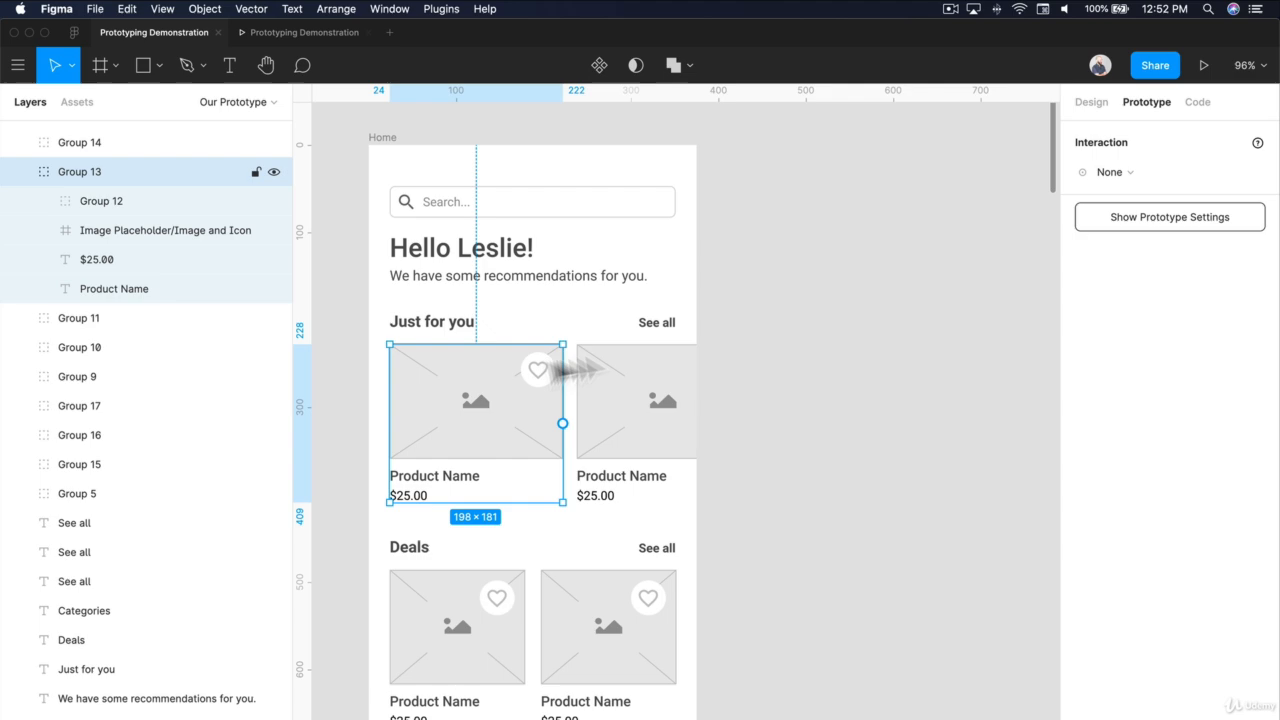
click(1110, 178)
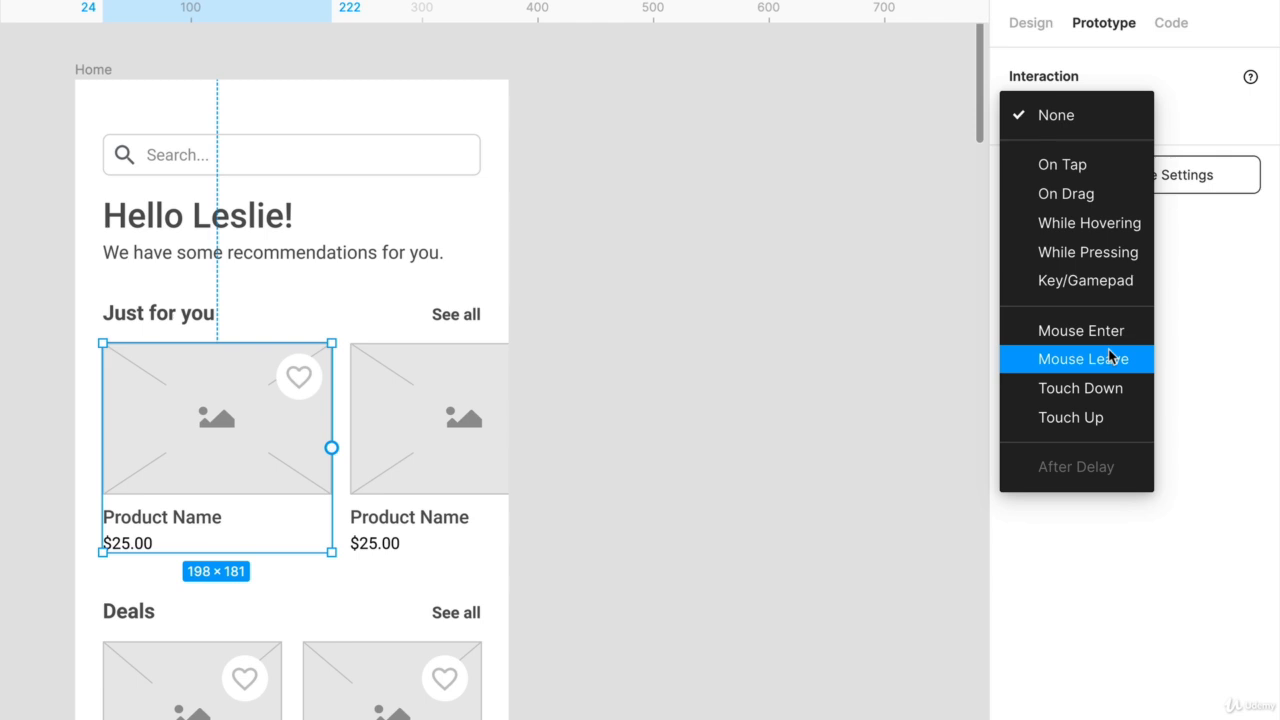
click(126, 91)
key(ctrl+d)
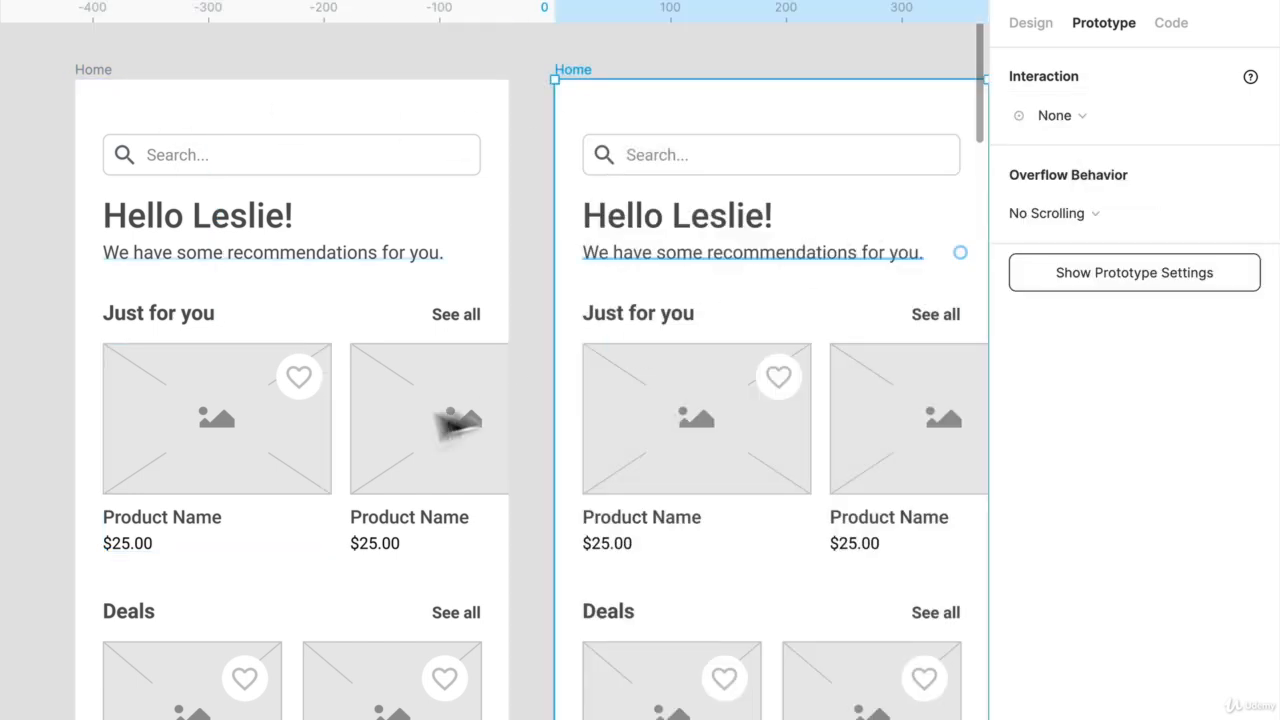
- Recolour the background rectangle of the first Just for you image placeholder in the copied Home frame to 000000
click(232, 448)
click(697, 460)
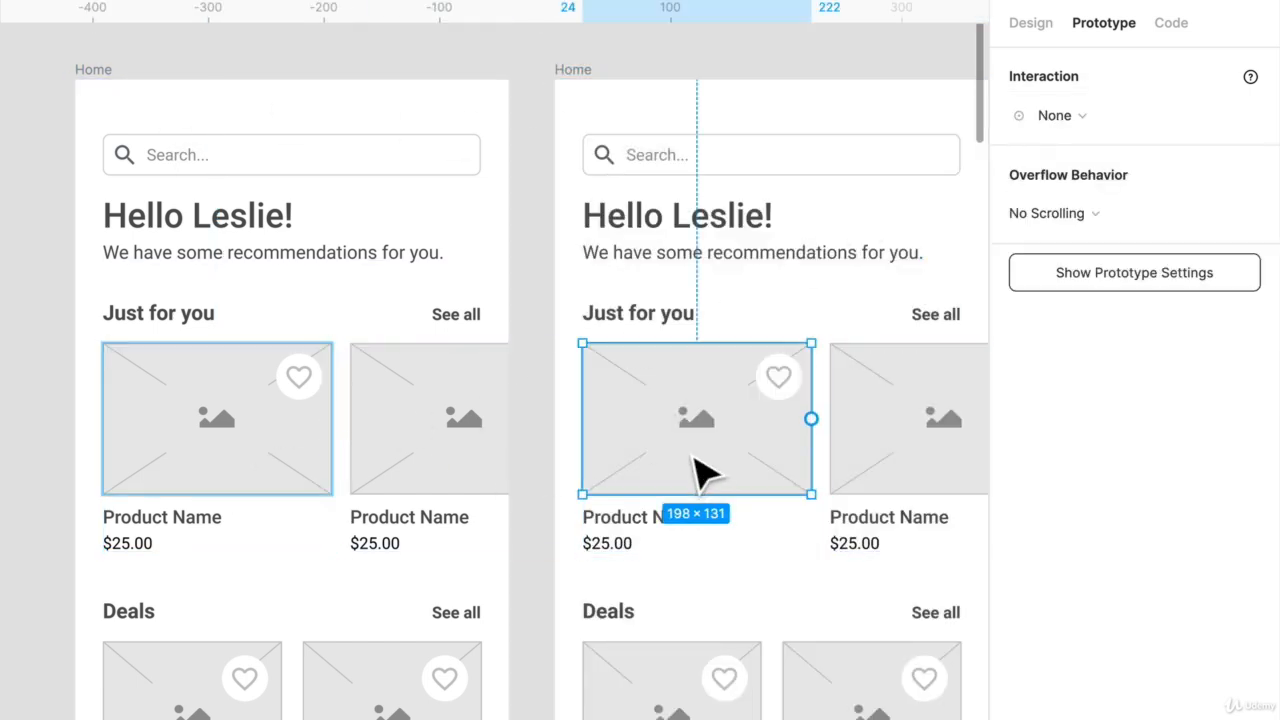
click(714, 480)
click(1031, 22)
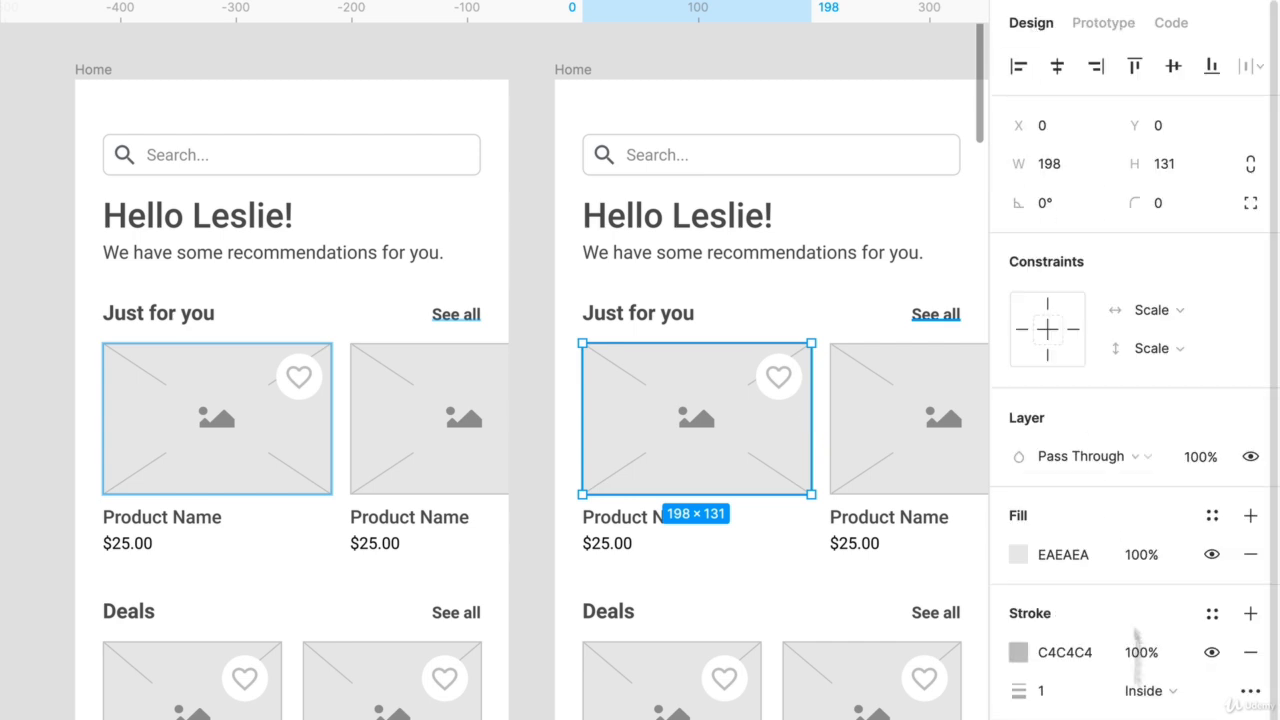
click(1018, 554)
click(872, 394)
drag(876, 396, 700, 625)
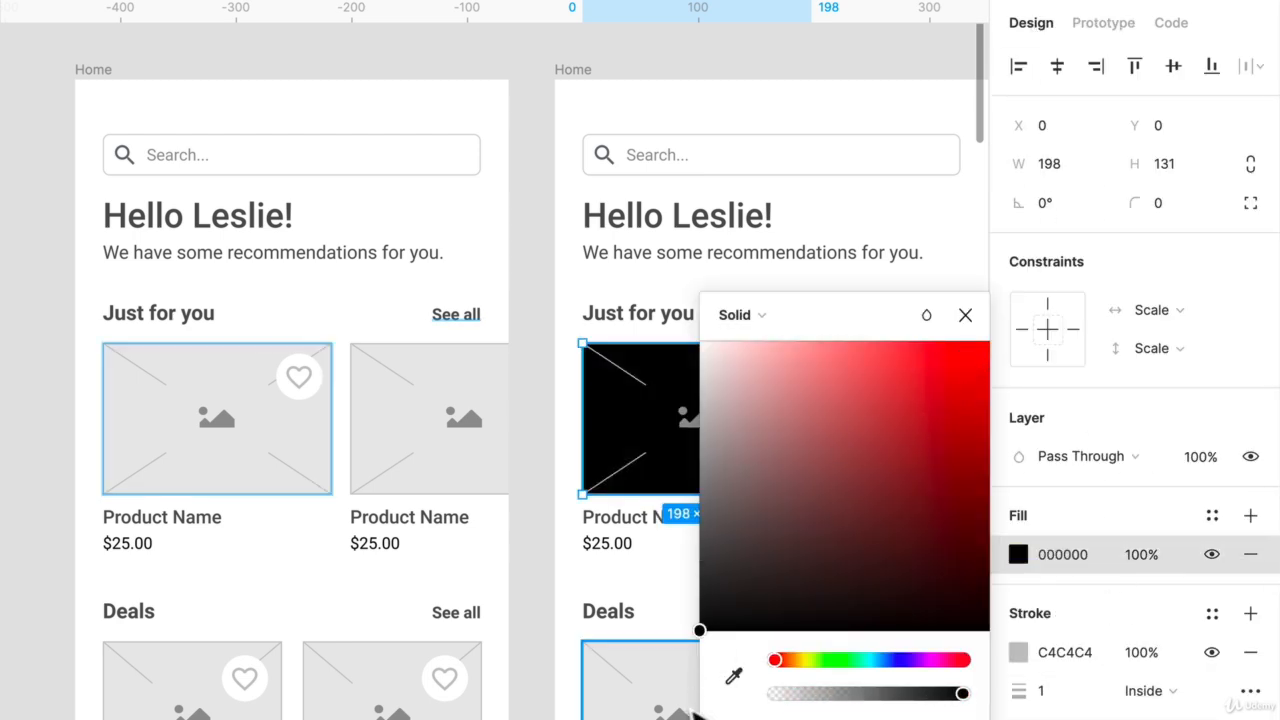
click(563, 60)
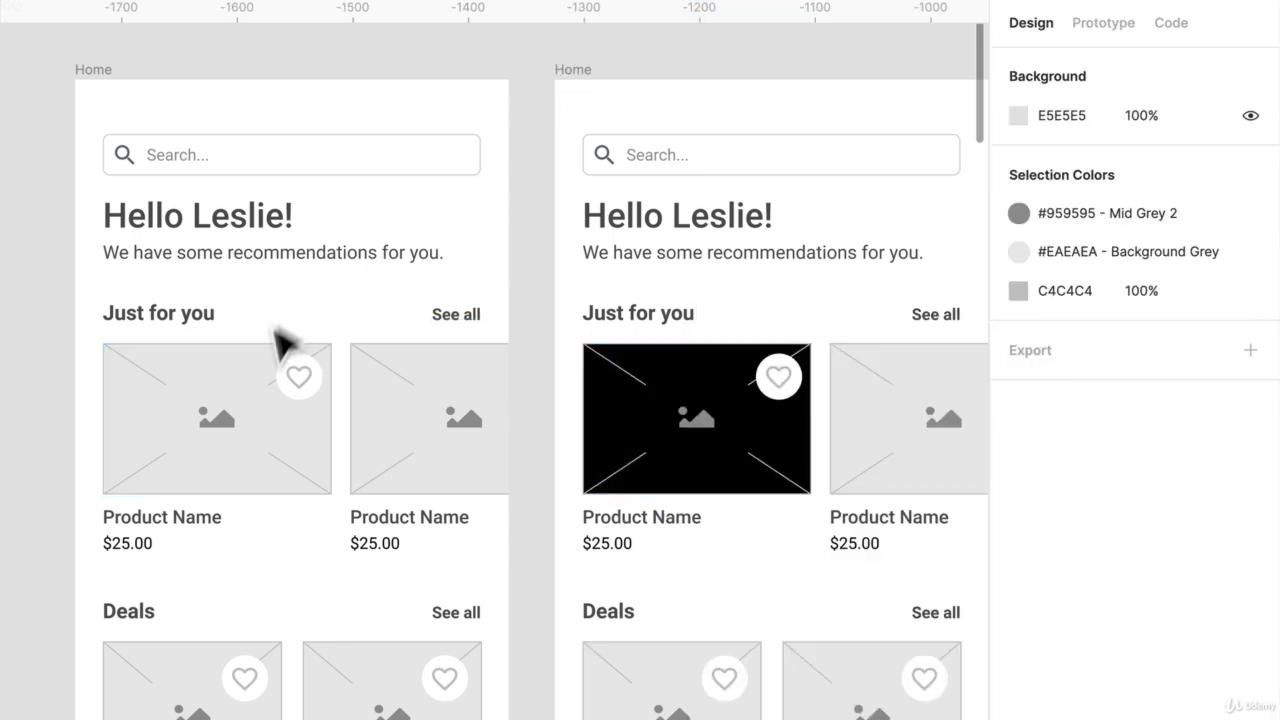
- Give the first Just for you card in the original Home frame a Mouse Enter interaction that navigates to the copied Home frame
click(285, 476)
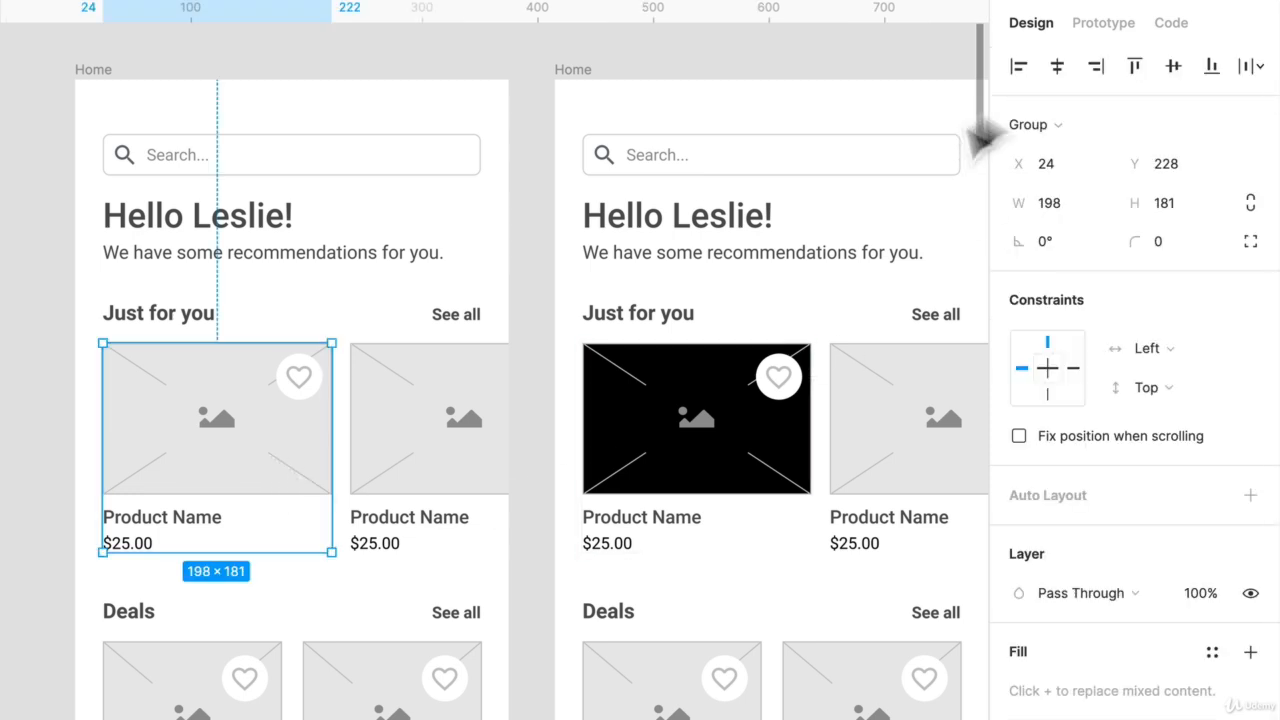
click(1092, 26)
click(1060, 116)
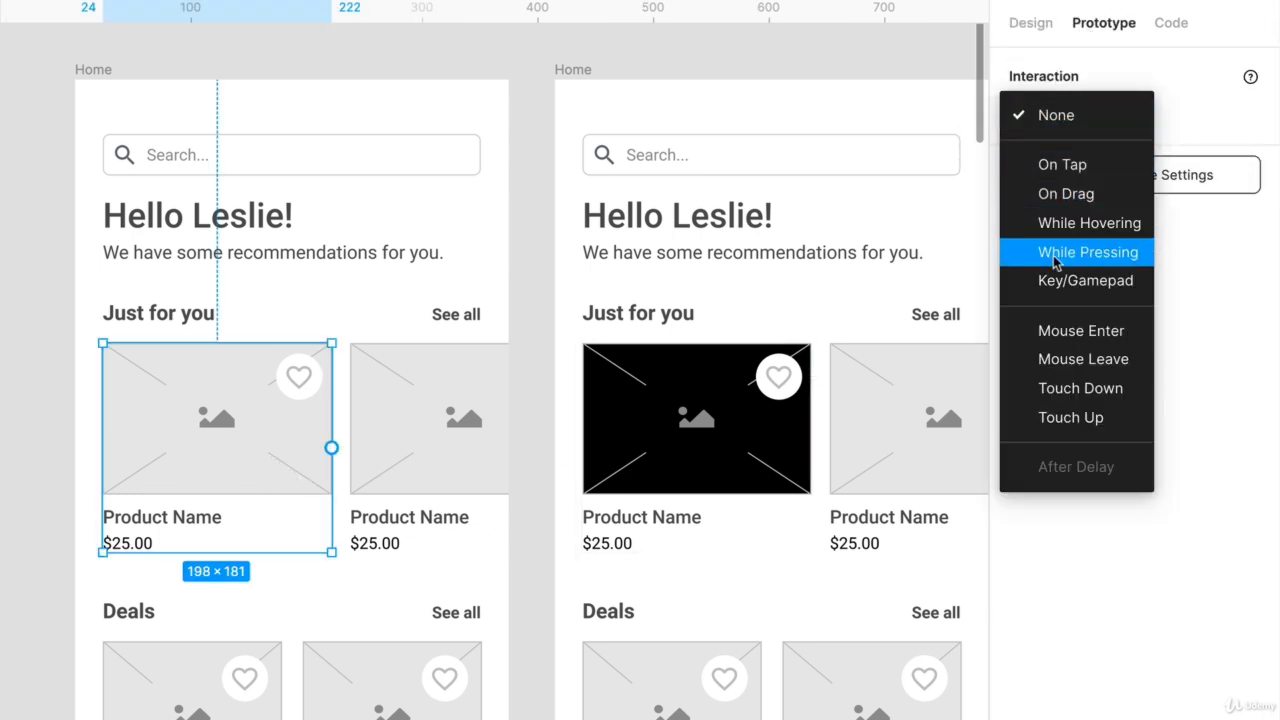
click(1060, 331)
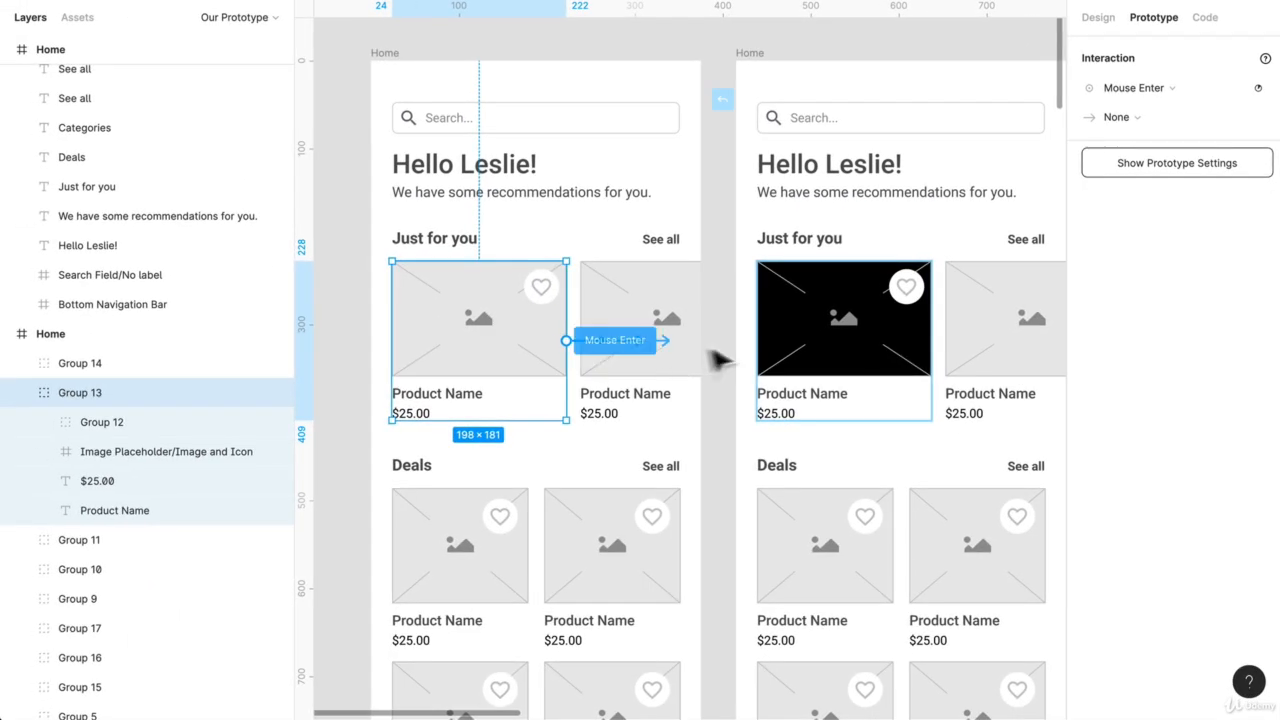
drag(713, 352, 849, 354)
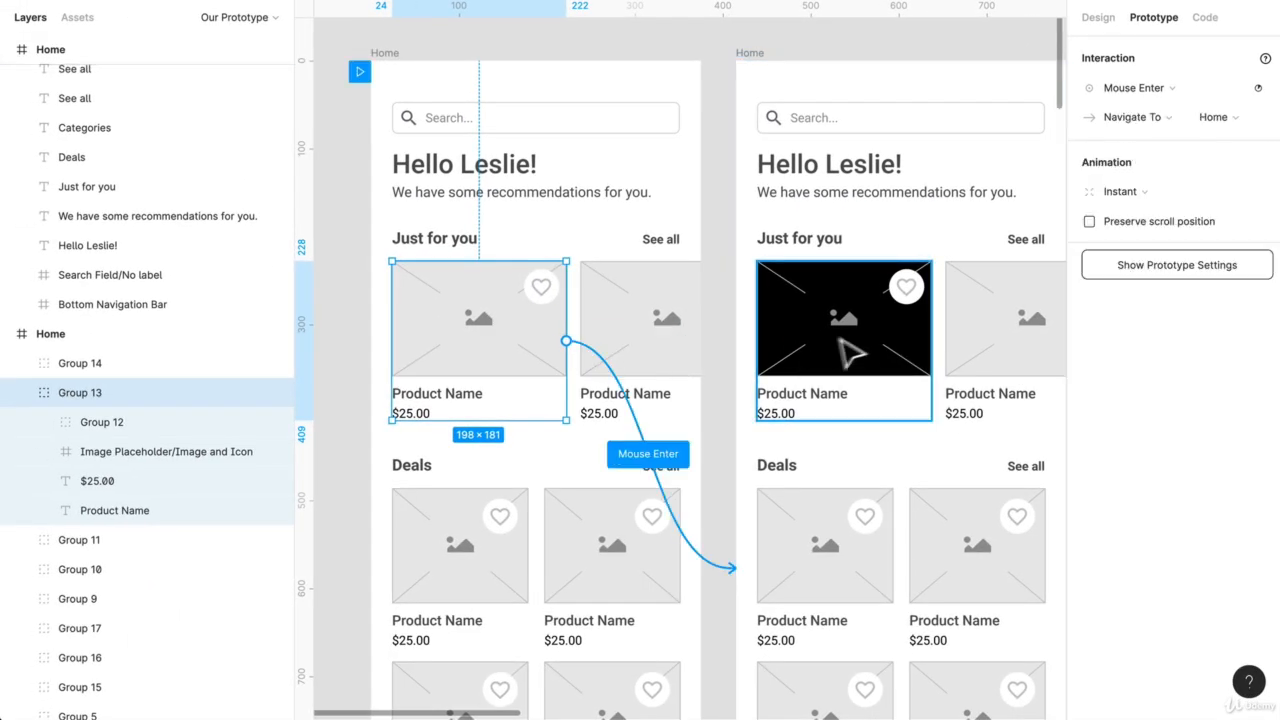
- Add a Mouse Leave interaction from the copied frame's black card back to the original Home frame and test it in the prototype preview
click(852, 350)
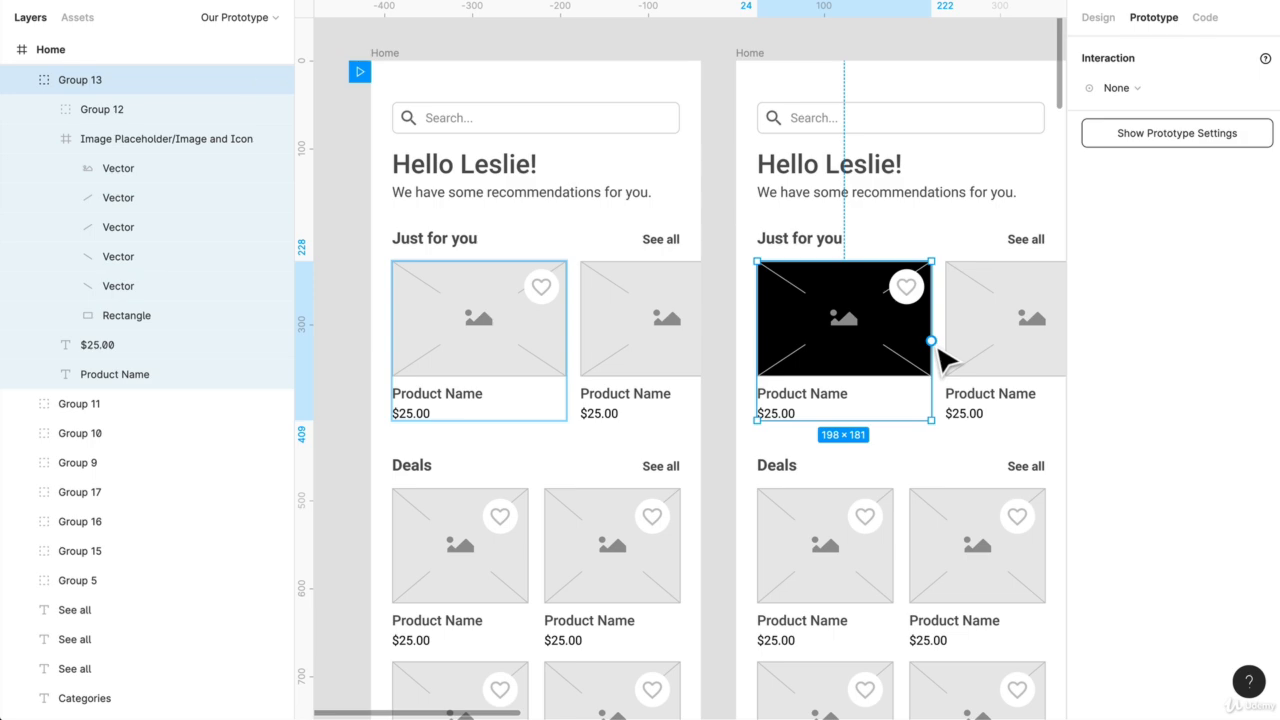
drag(934, 345, 689, 365)
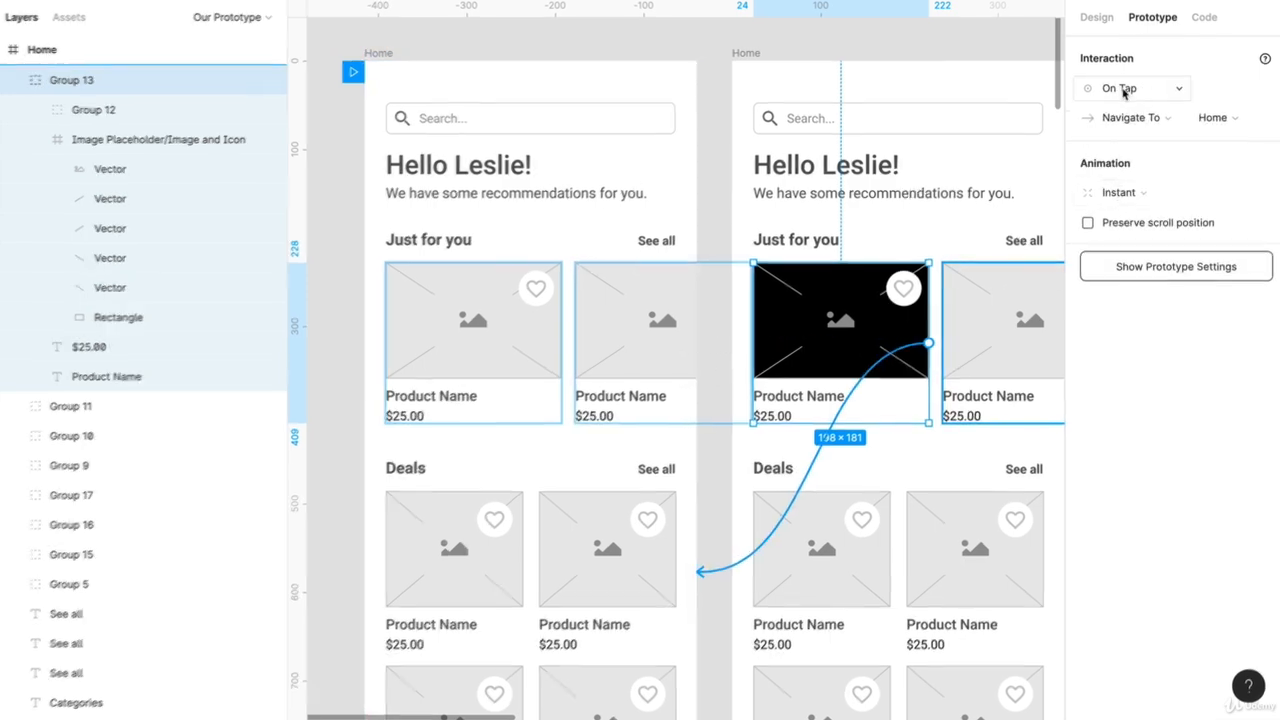
click(1122, 90)
click(1150, 236)
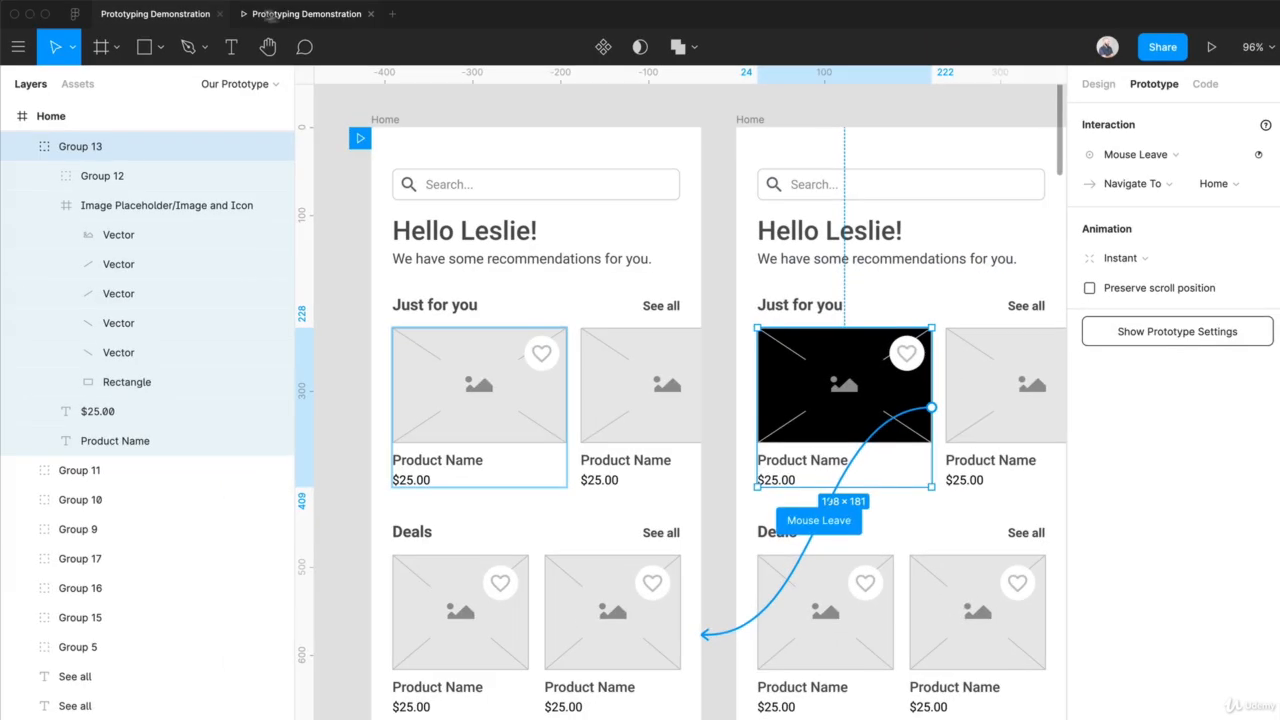
click(270, 13)
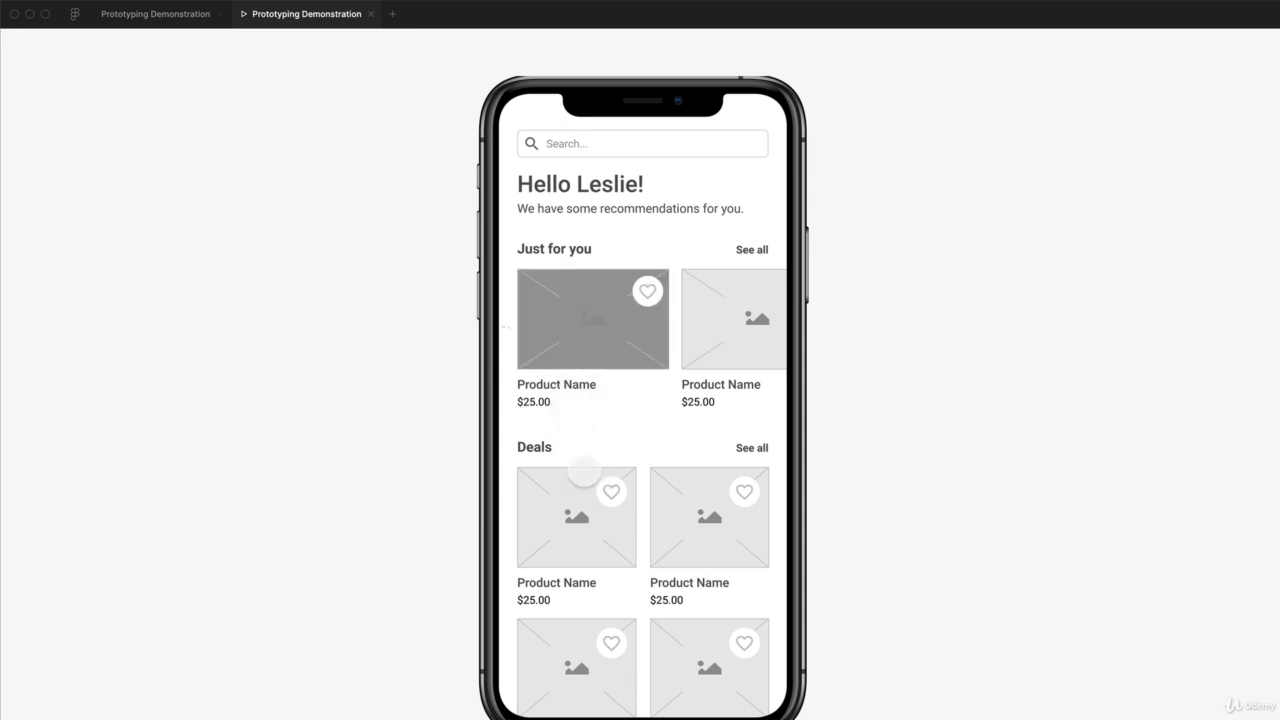
key(super+w)
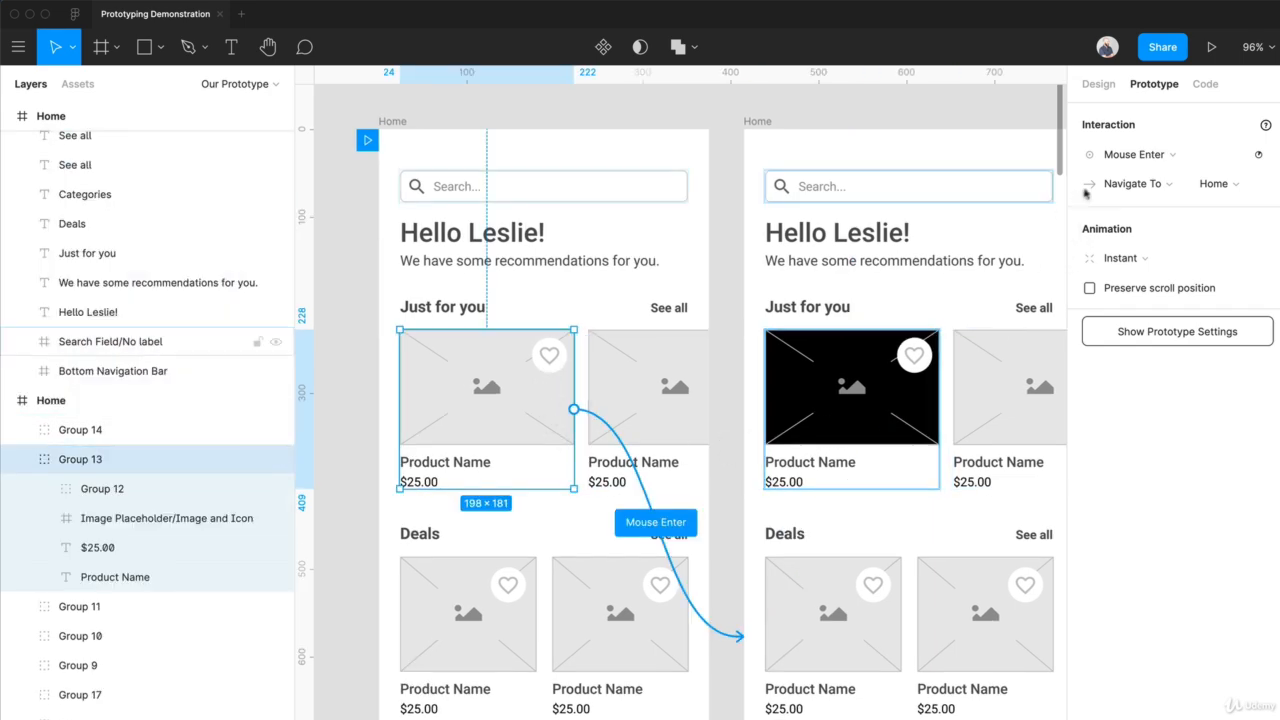
- Change the first Just for you card's trigger to Touch Down in the original Home frame and to Touch Up in the copy
click(1118, 158)
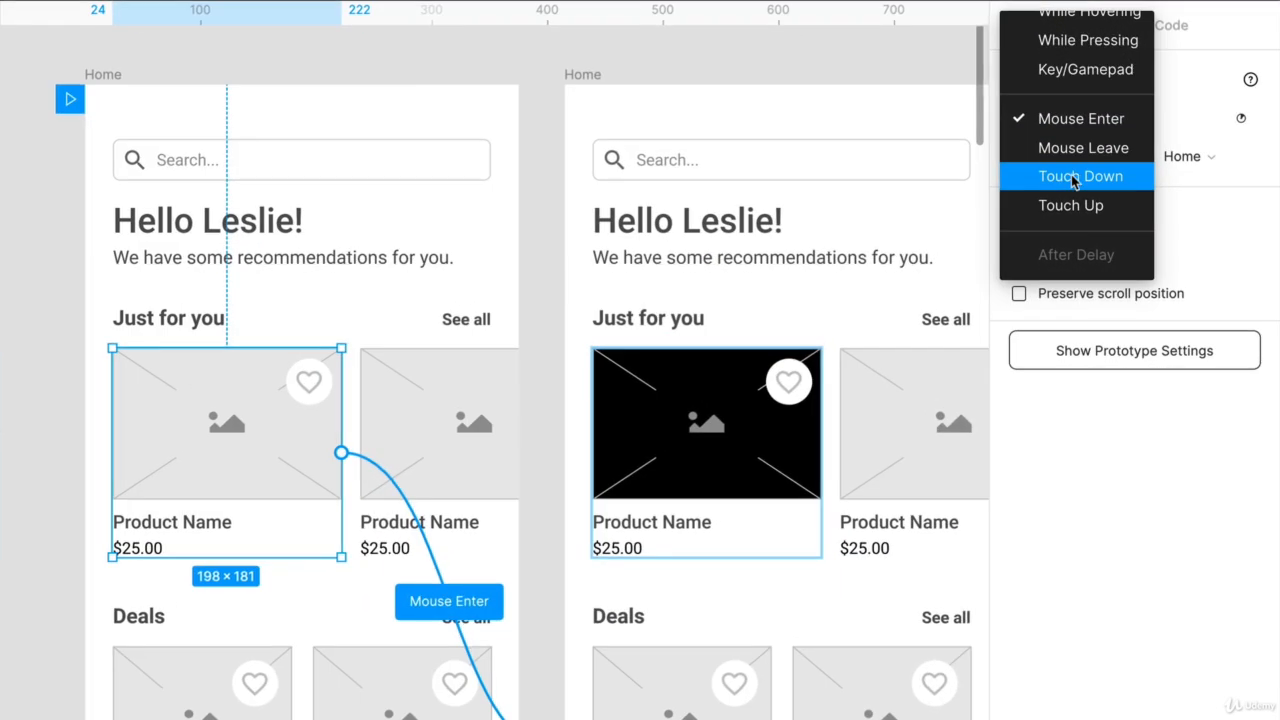
click(1136, 198)
click(670, 490)
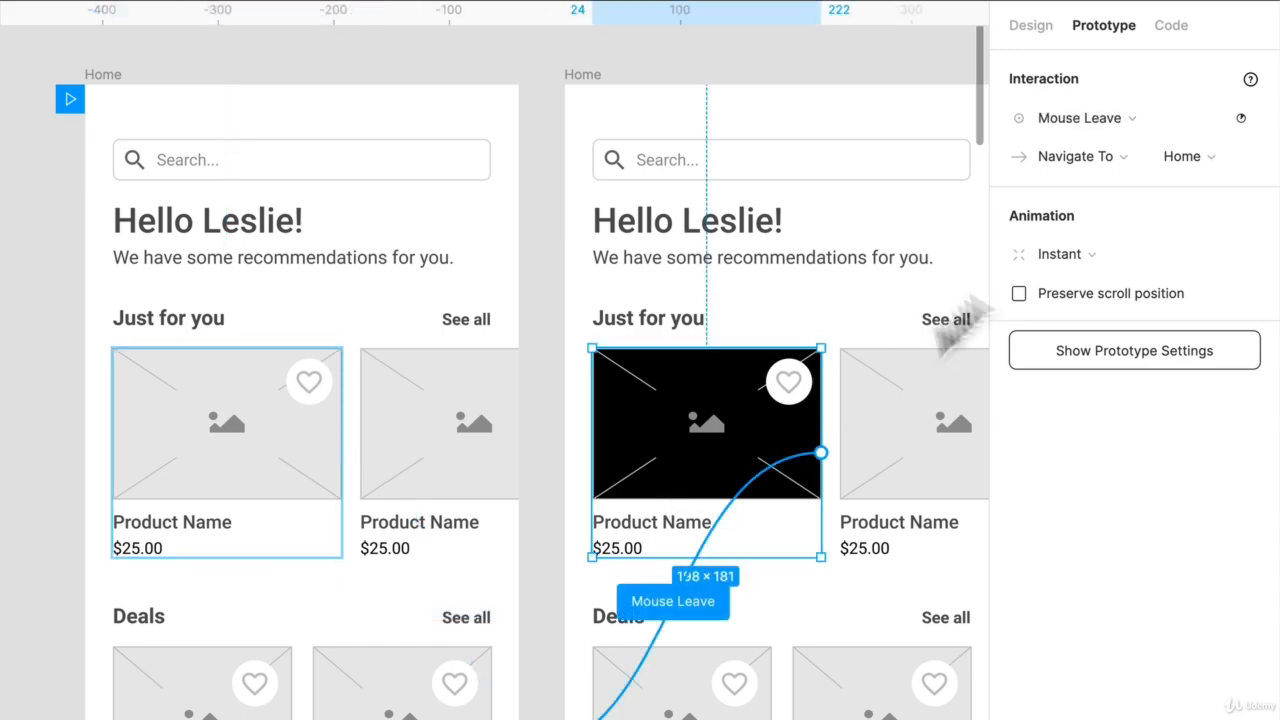
click(1077, 120)
click(1072, 178)
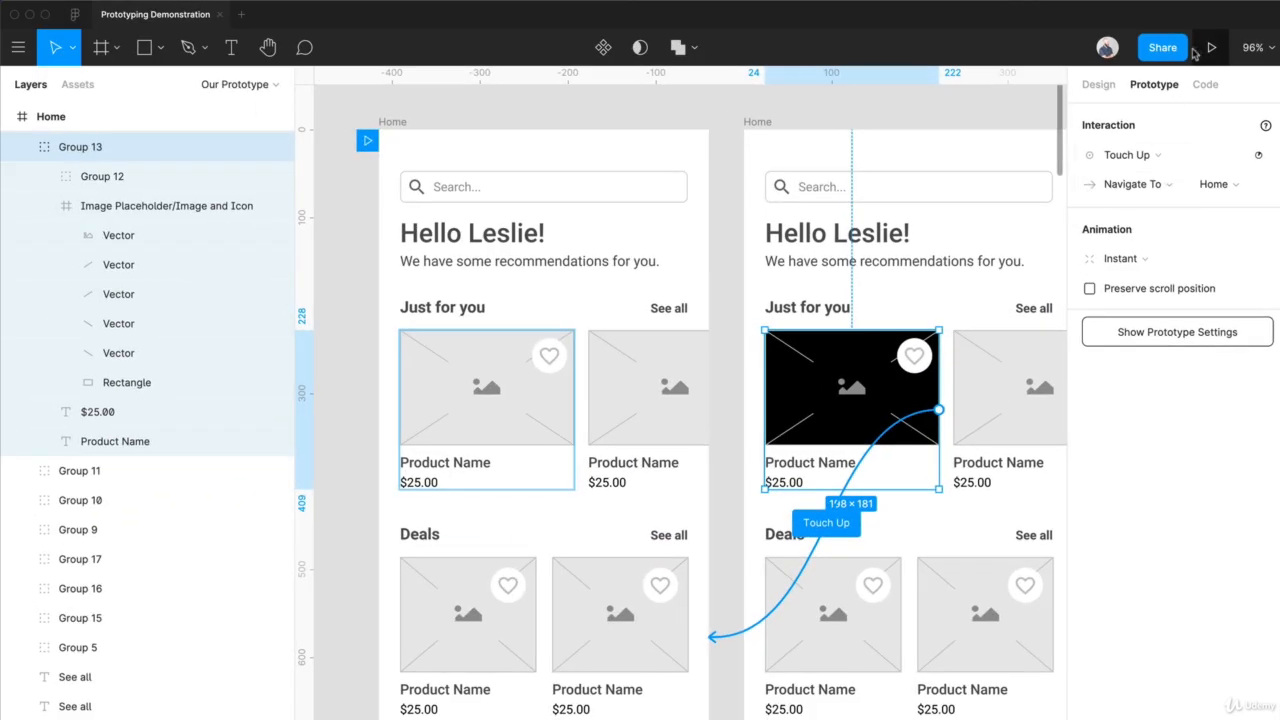
- Test pressing and releasing the first Just for you card in the prototype preview, and return to the design file
click(1205, 50)
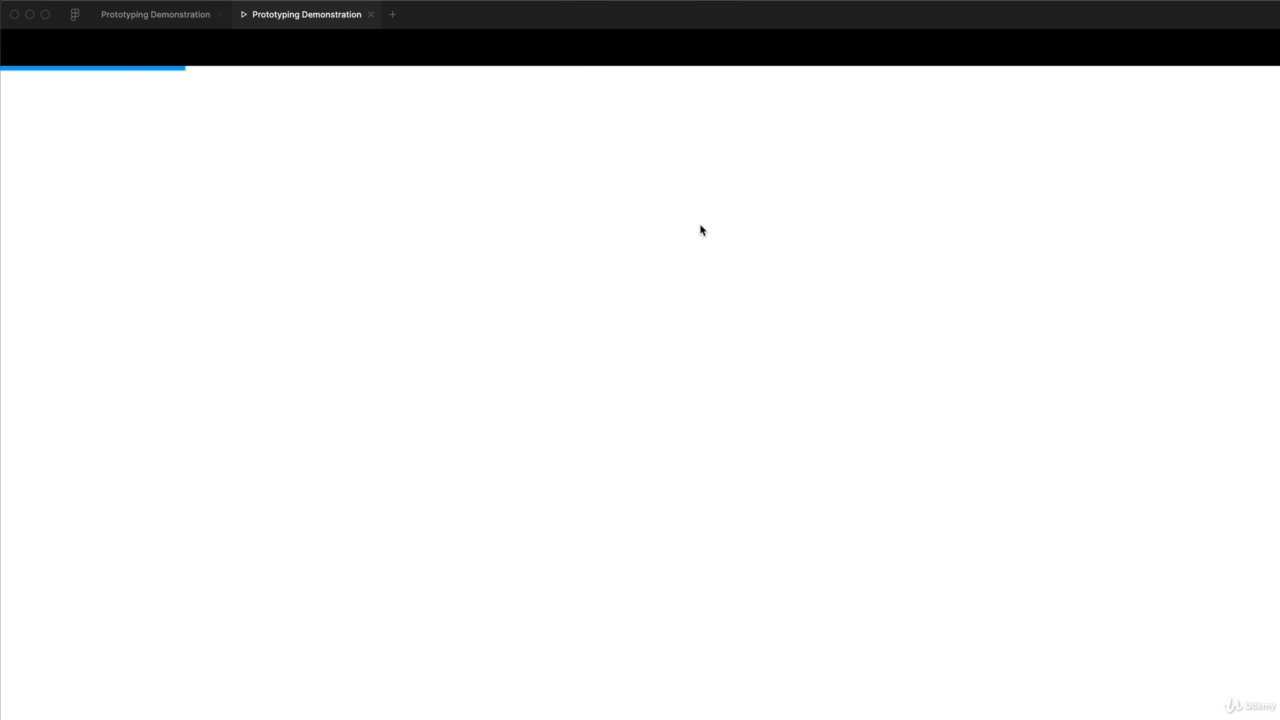
click(863, 271)
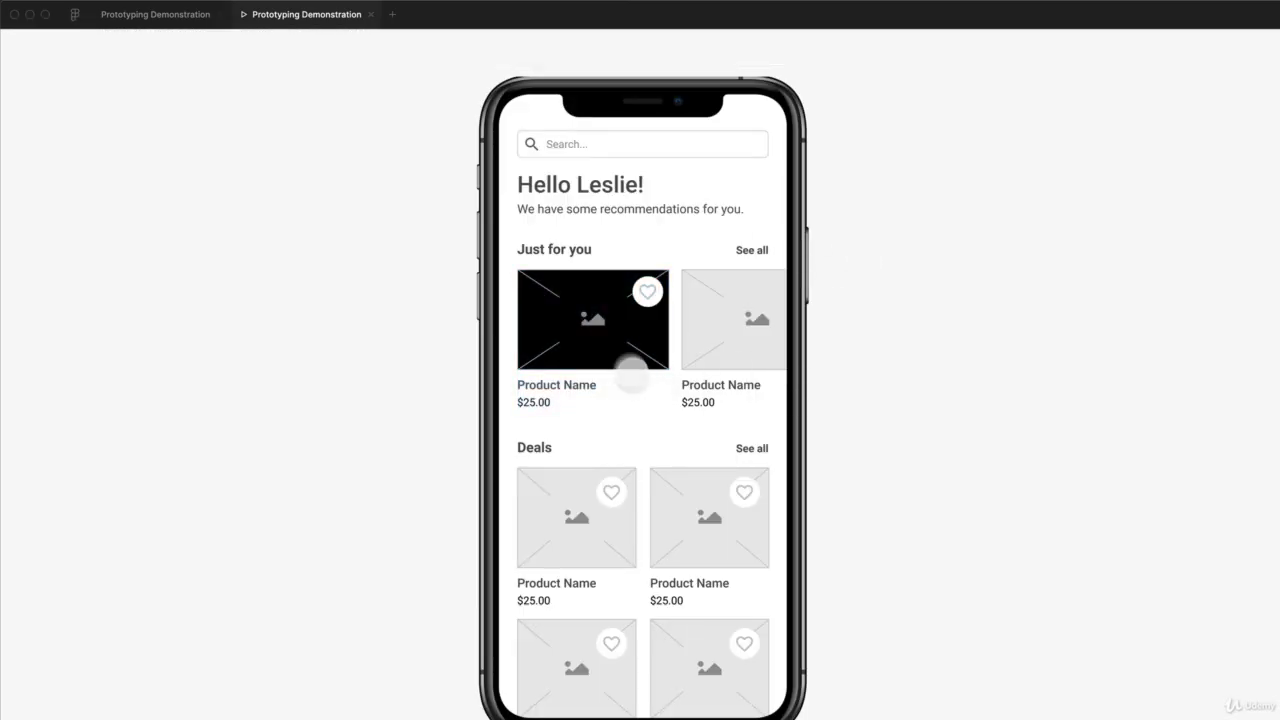
click(616, 338)
click(616, 338)
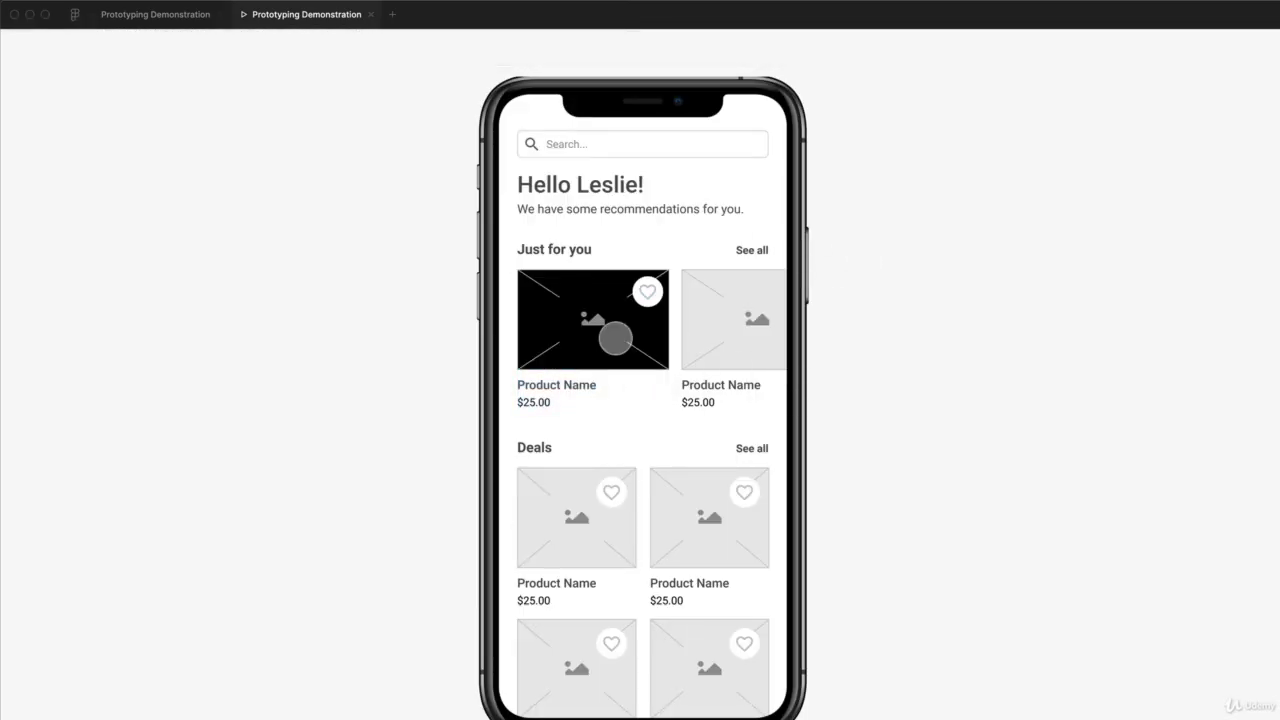
click(616, 338)
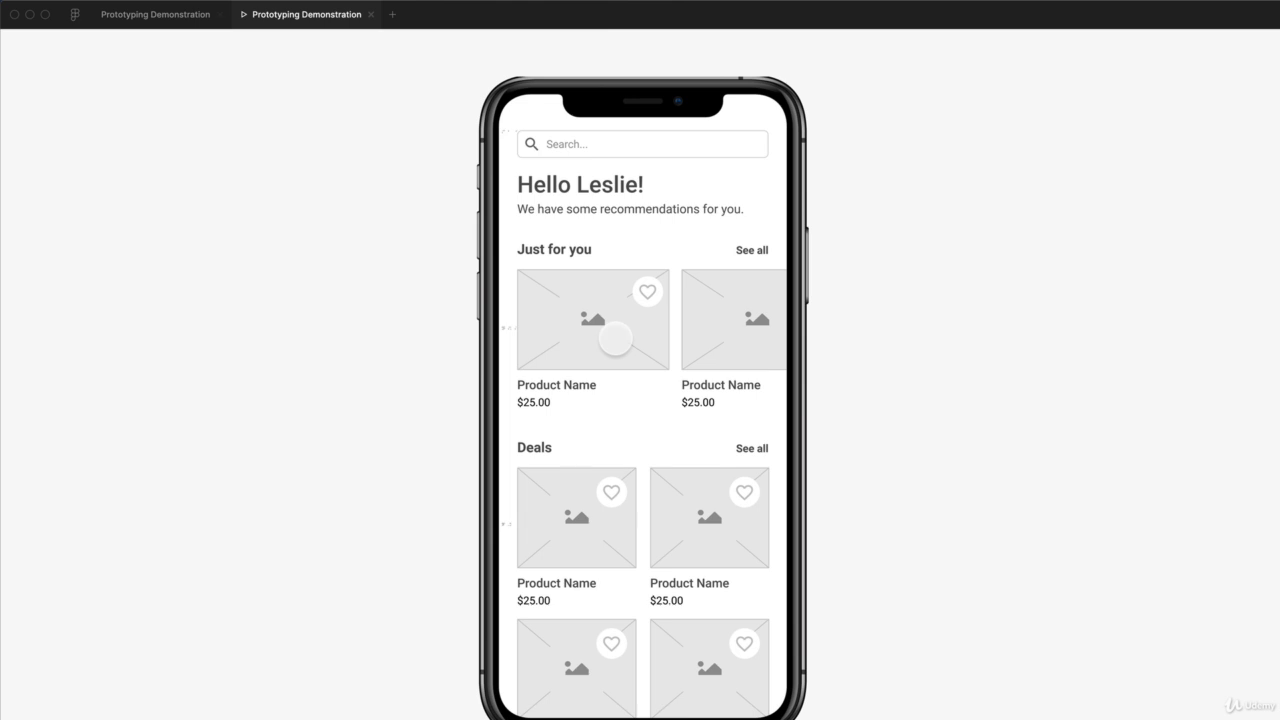
click(620, 346)
click(620, 346)
click(209, 22)
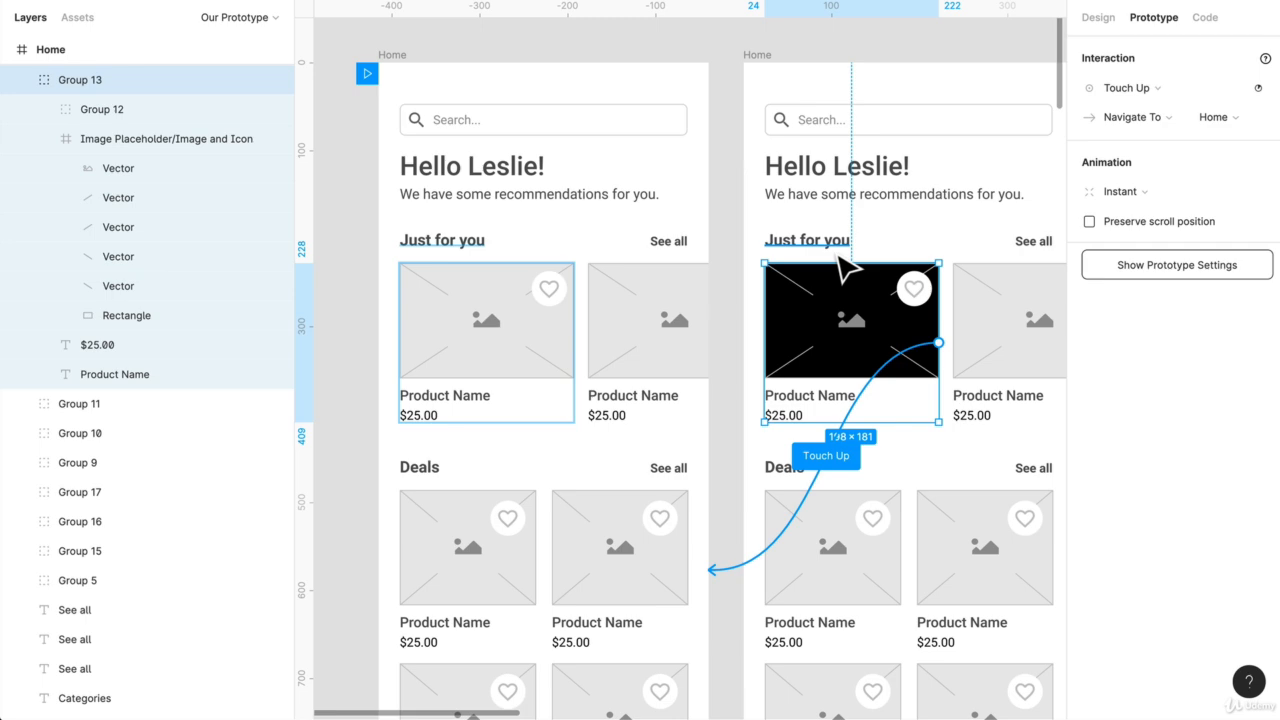
- Delete the copied Home frame with the black card placeholder
scroll(840, 265, right, 2)
scroll(828, 257, down, 4)
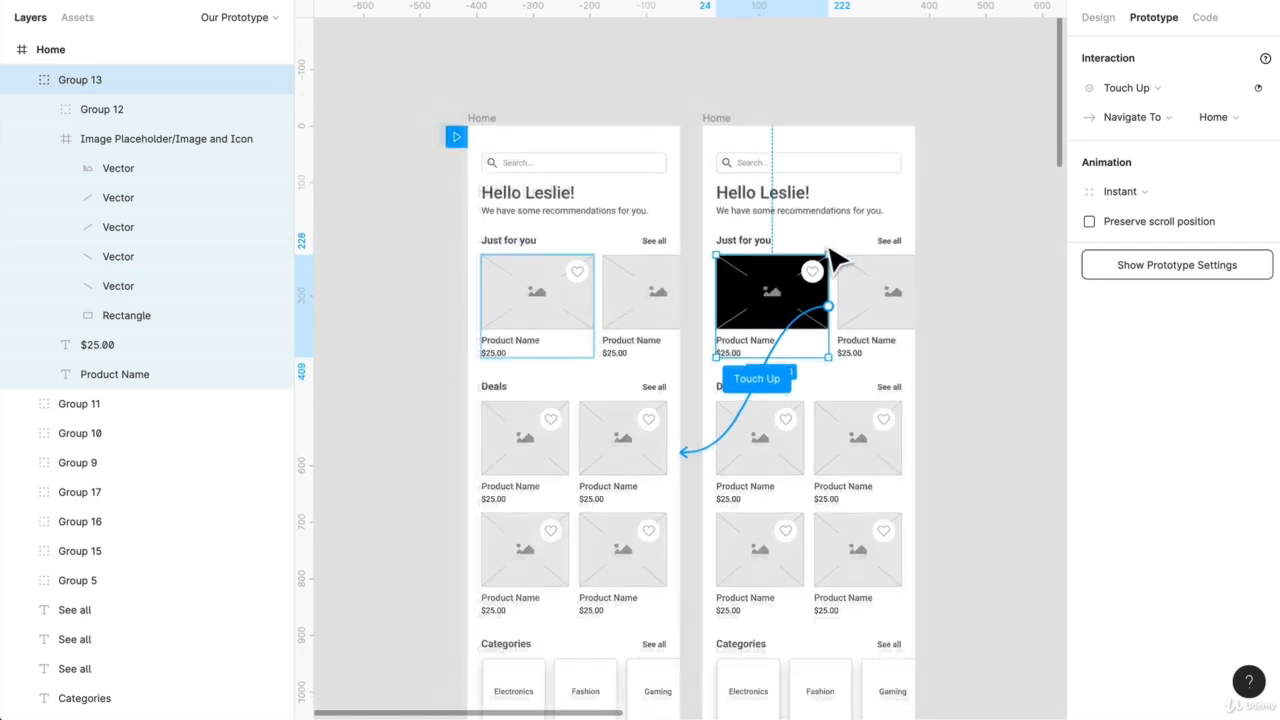
scroll(837, 257, down, 2)
scroll(837, 257, right, 1)
click(479, 134)
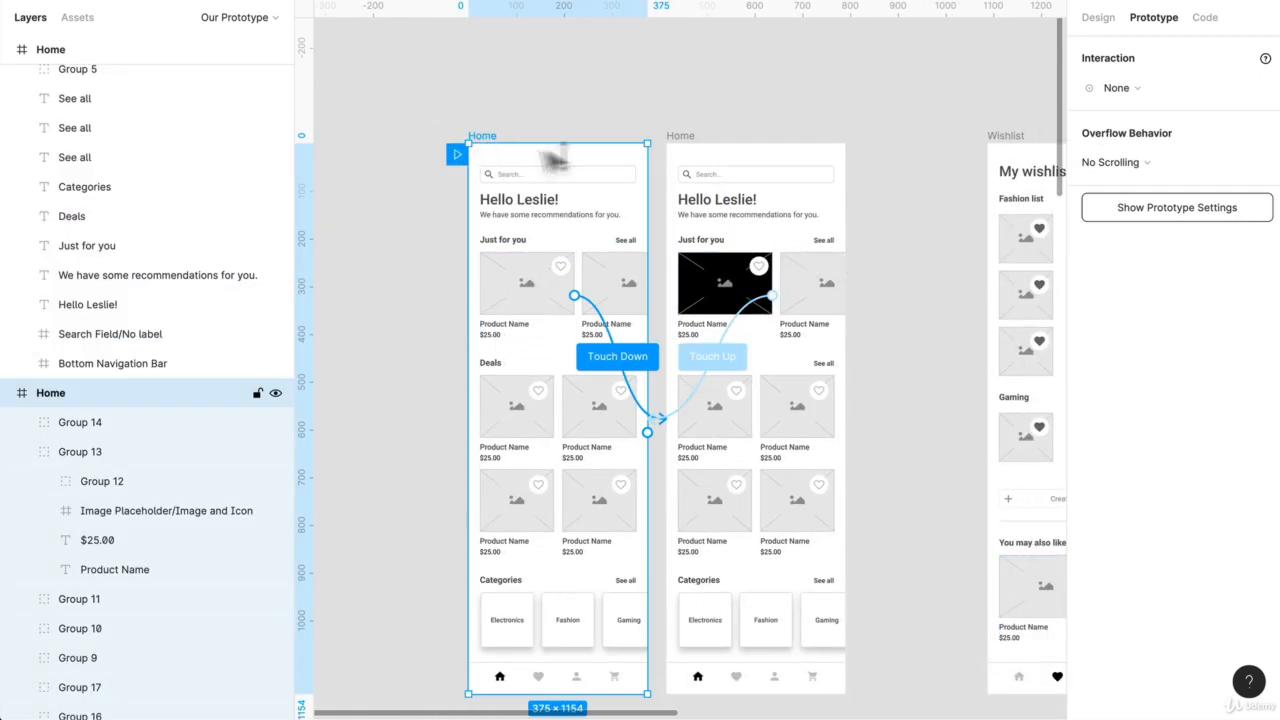
click(700, 149)
key(Delete)
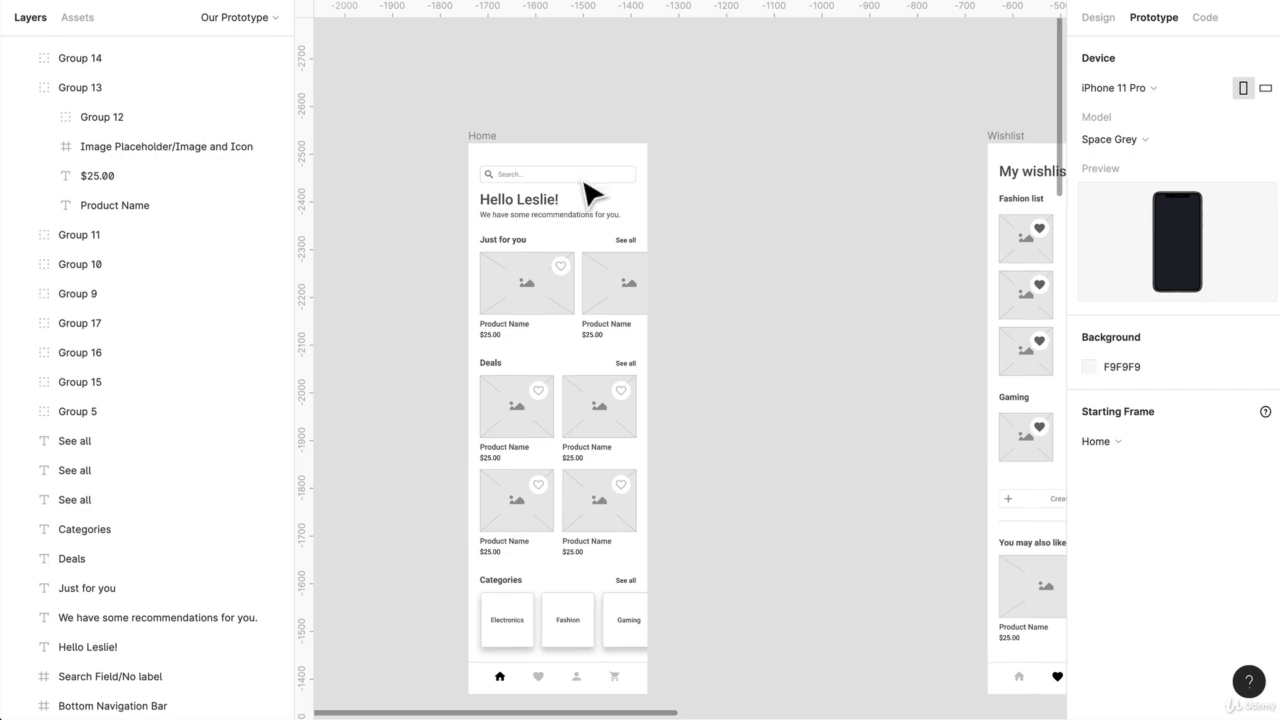
- Make two copies of the Home frame so that three Home frames sit side by side
click(509, 149)
drag(509, 149, 305, 139)
shift+click(481, 137)
scroll(508, 129, left, 3)
click(549, 114)
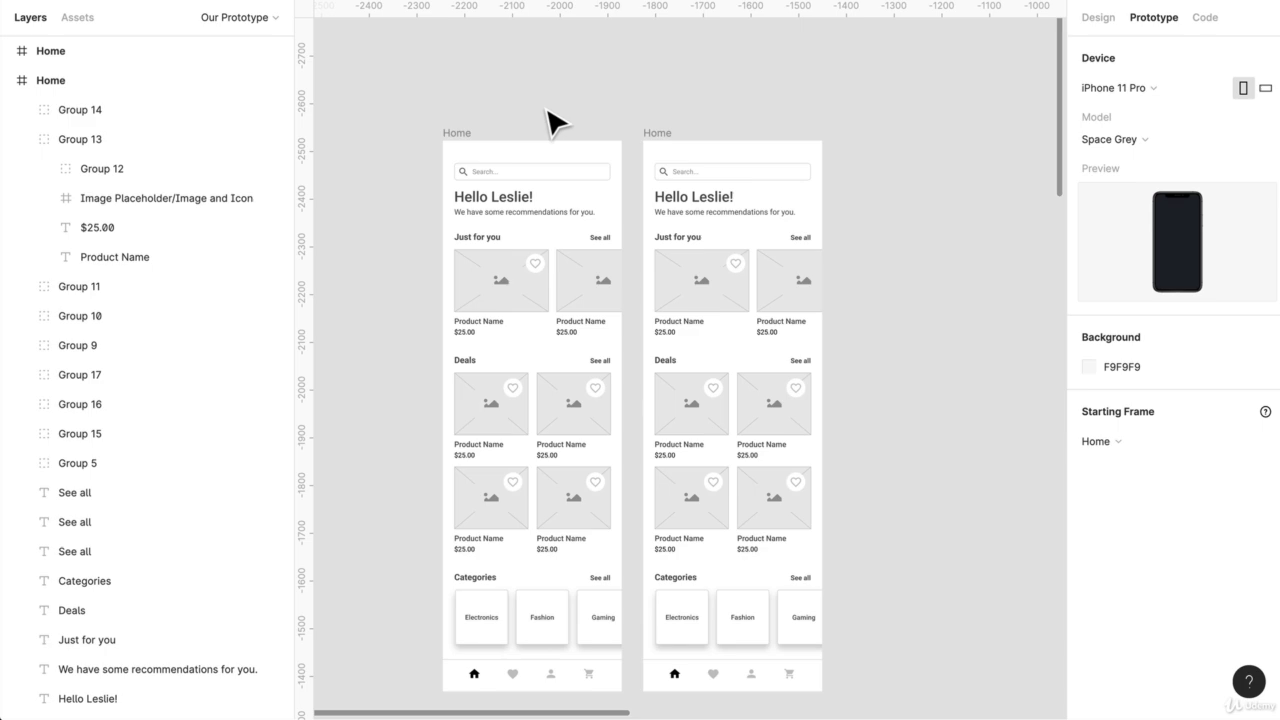
click(463, 133)
click(676, 141)
drag(676, 141, 870, 146)
- Link the first Just for you card in the first Home frame to the second Home frame with an On Tap Navigate To interaction
scroll(571, 237, up, 5)
click(503, 330)
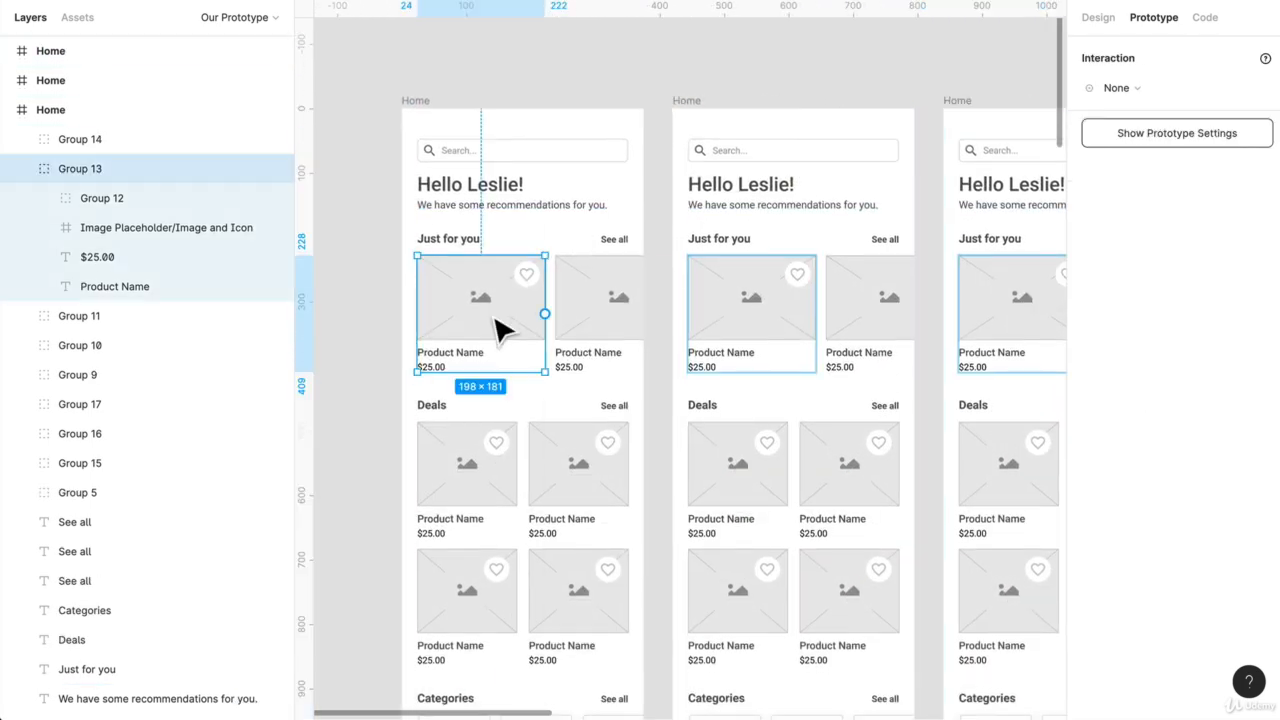
drag(544, 314, 724, 338)
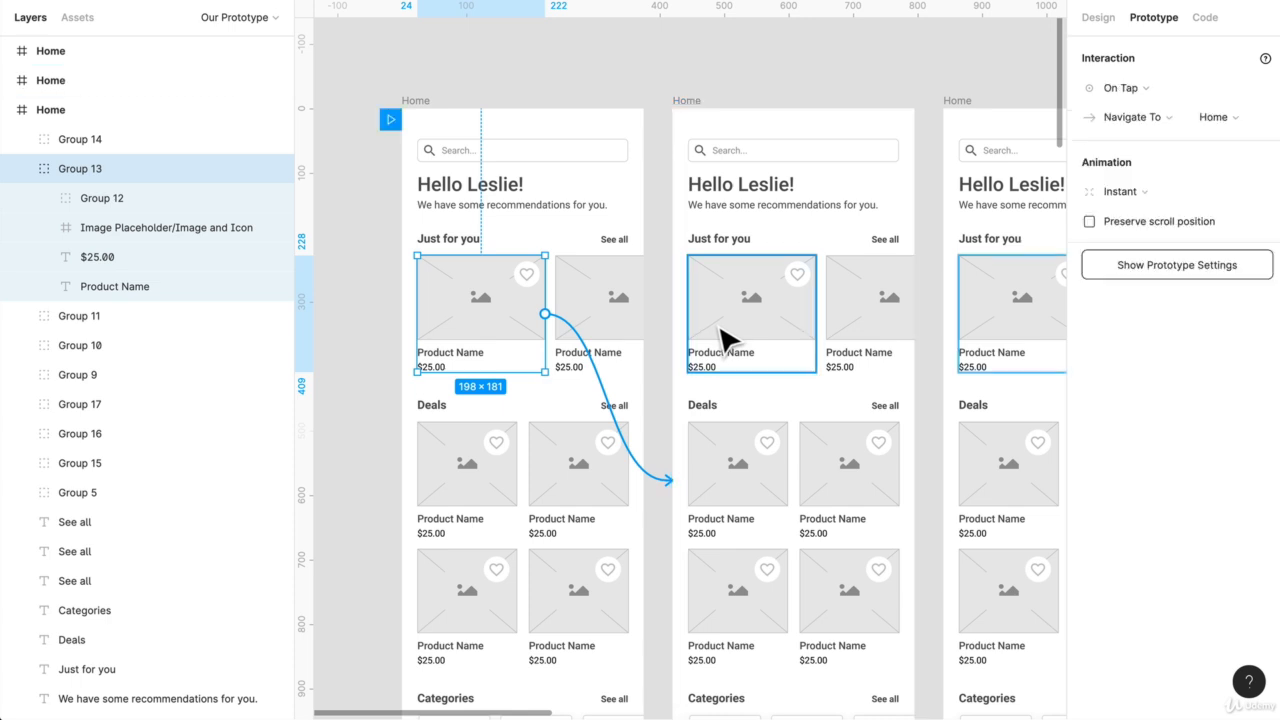
- Fill the image placeholder rectangle of the first Just for you card in the second Home frame with black (000000)
click(795, 328)
double_click(792, 328)
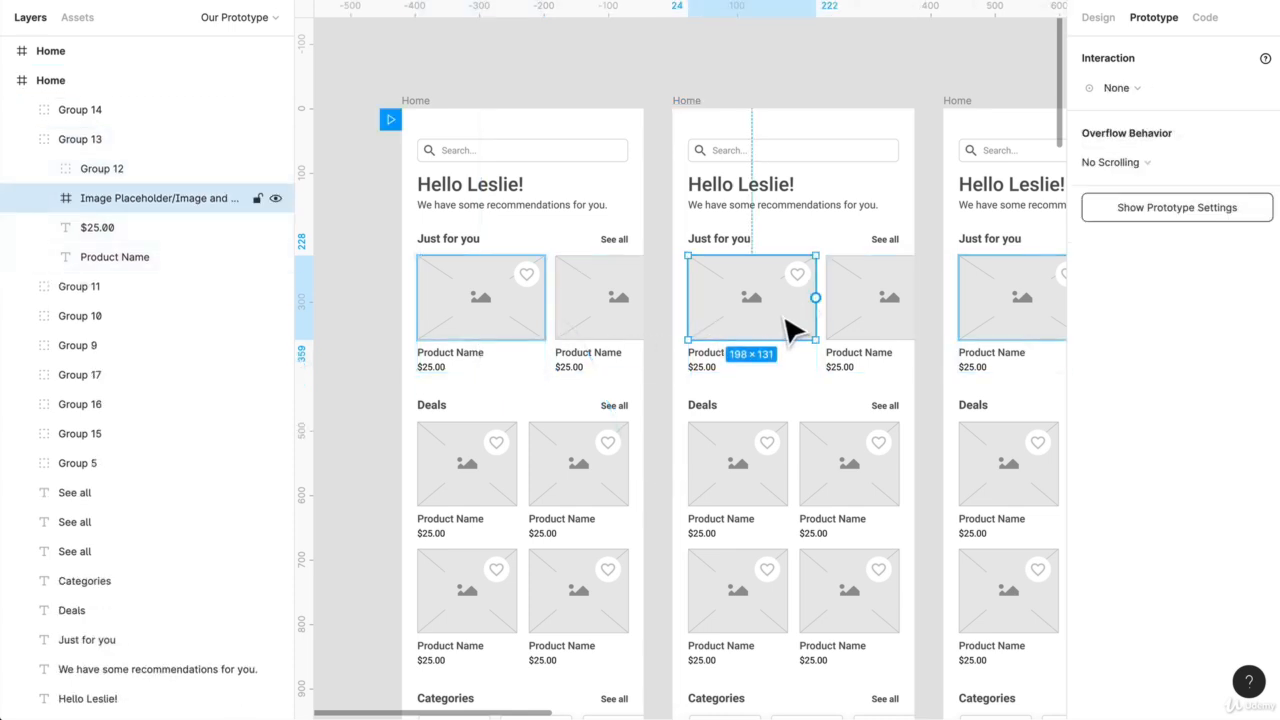
click(1100, 18)
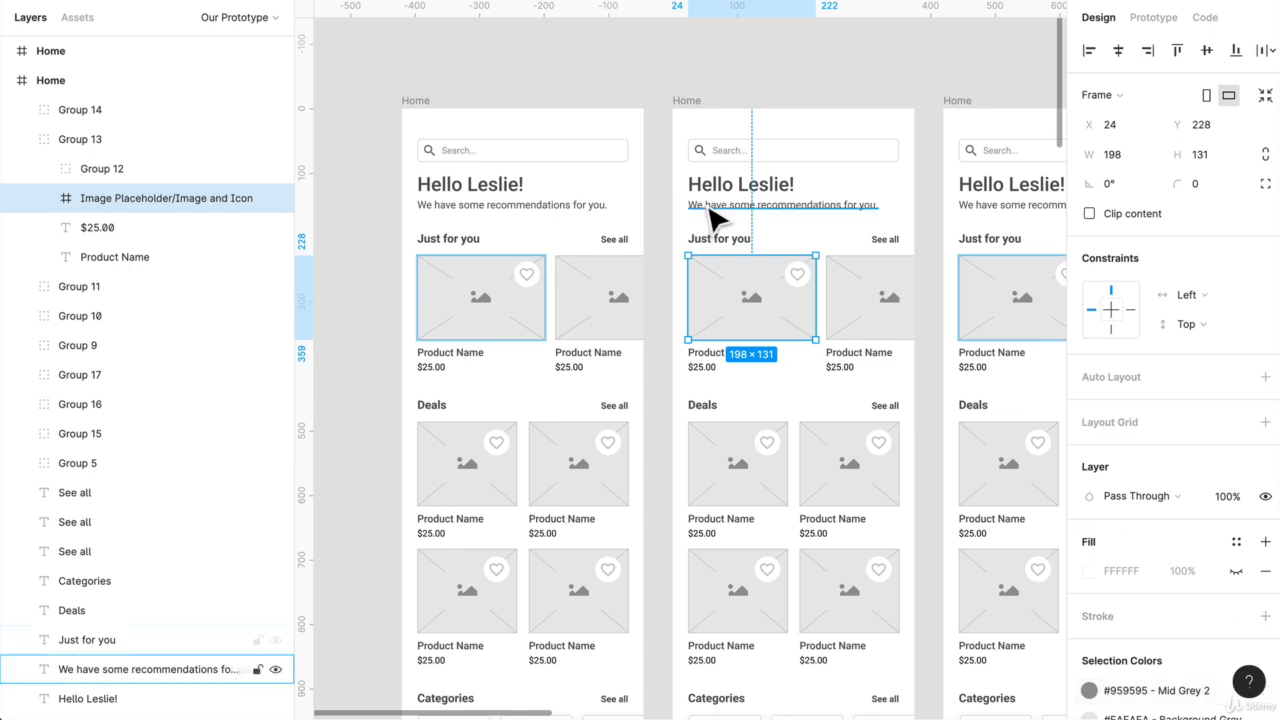
double_click(773, 336)
click(1089, 423)
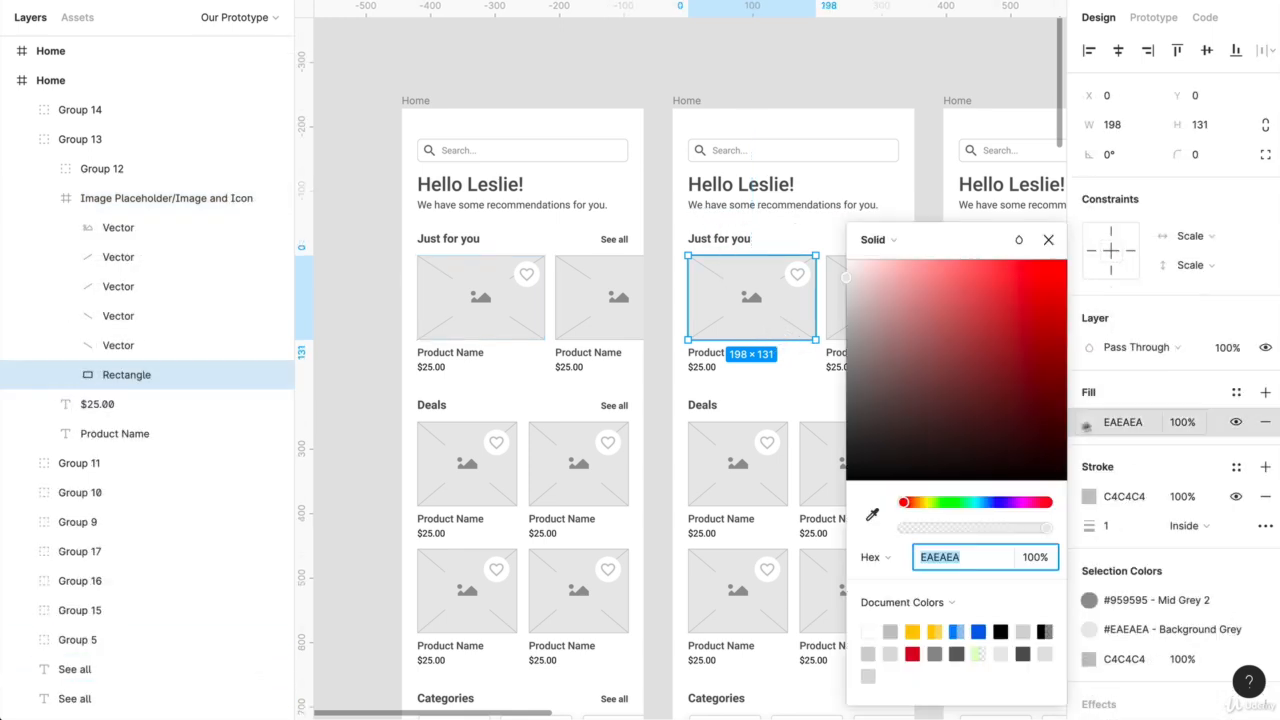
drag(880, 450, 814, 571)
- Shift both Just for you cards in the third Home frame left together so the second card fits fully inside the frame
scroll(730, 400, right, 4)
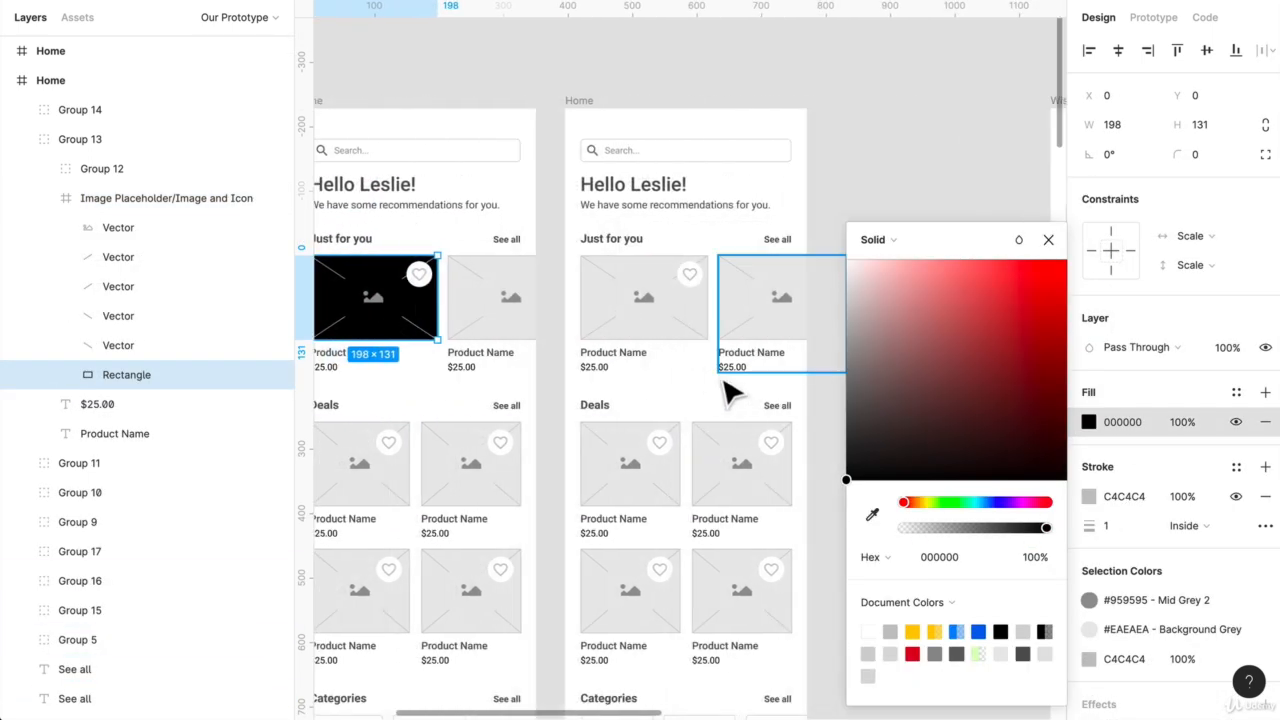
scroll(729, 386, left, 3)
click(726, 305)
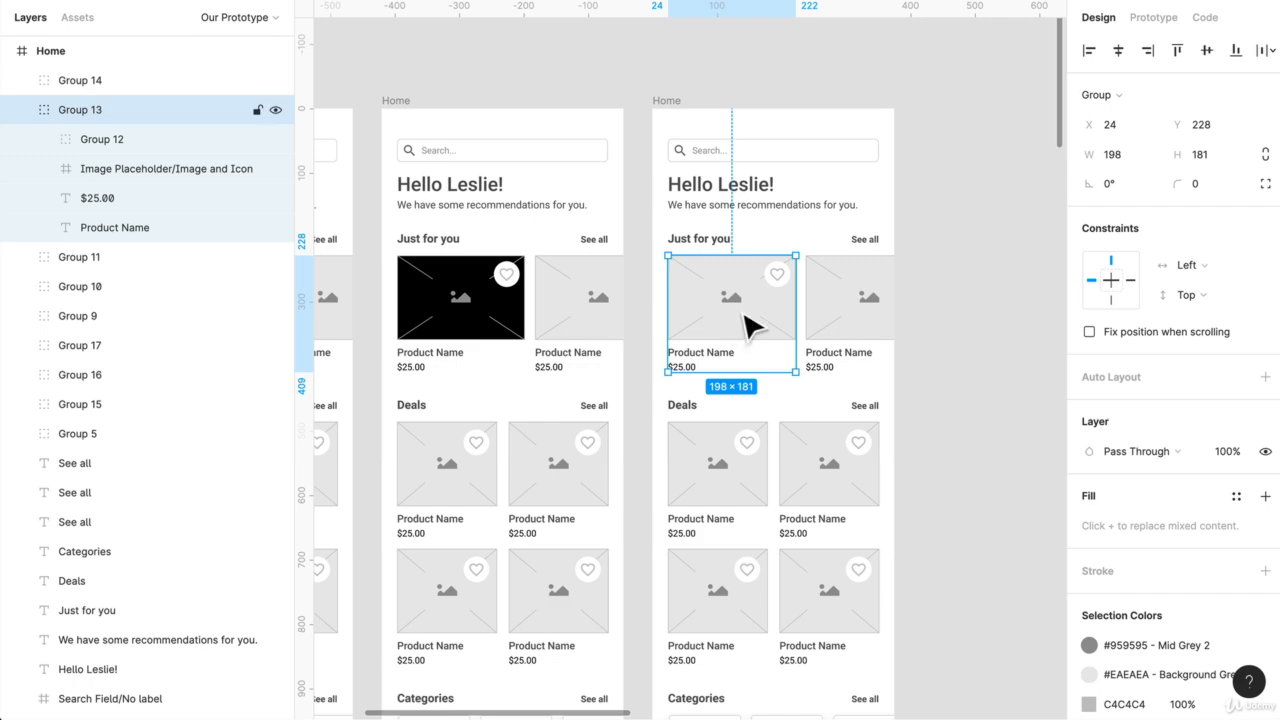
scroll(505, 200, left, 3)
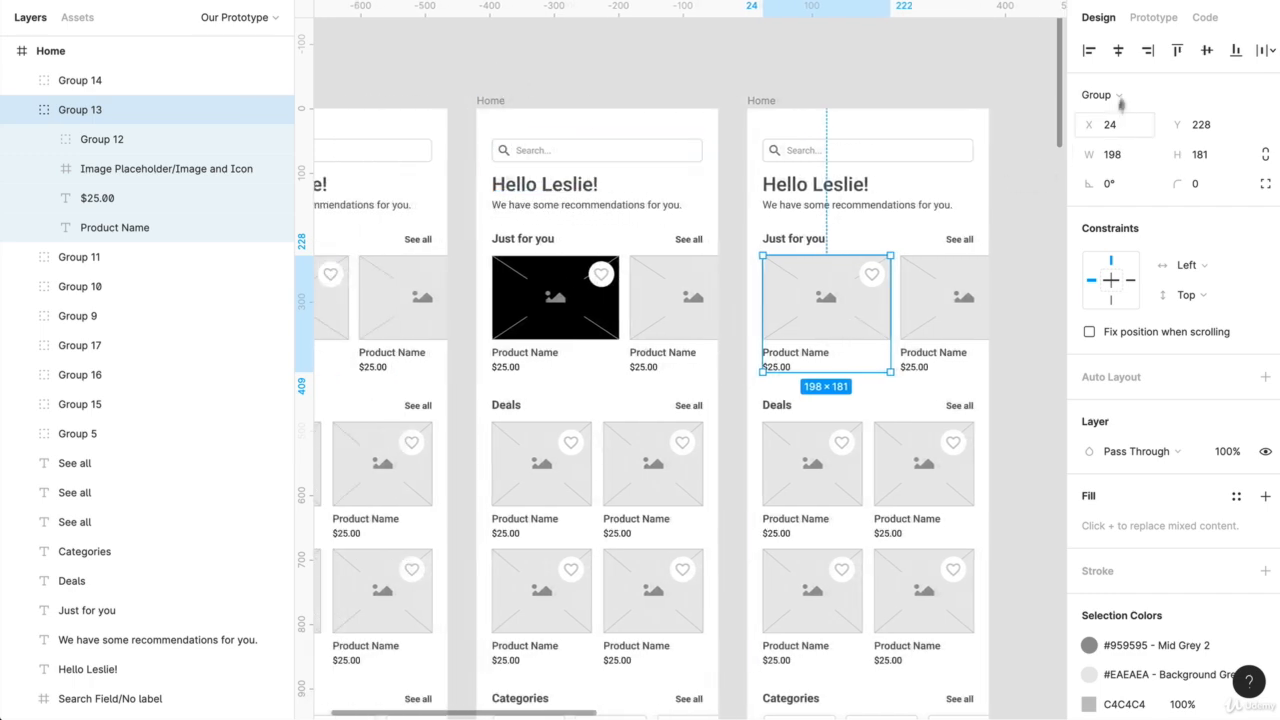
click(1148, 20)
scroll(740, 260, left, 3)
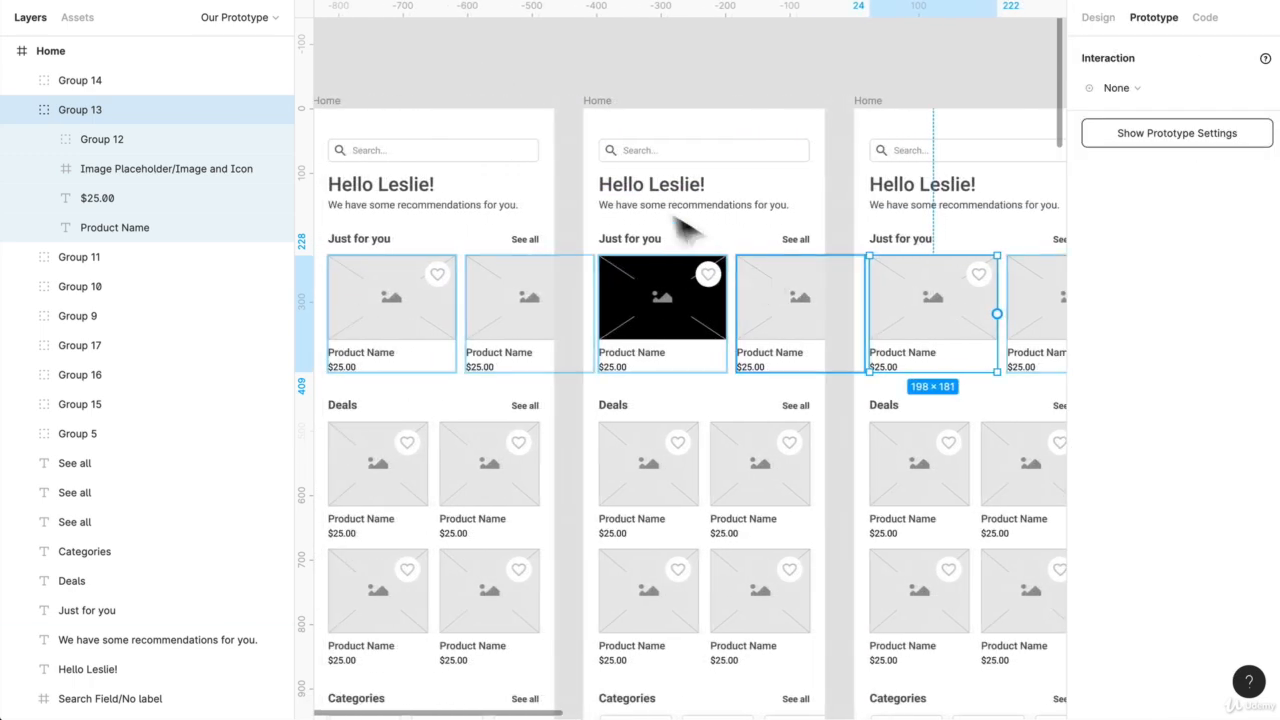
click(572, 96)
scroll(1005, 295, right, 2)
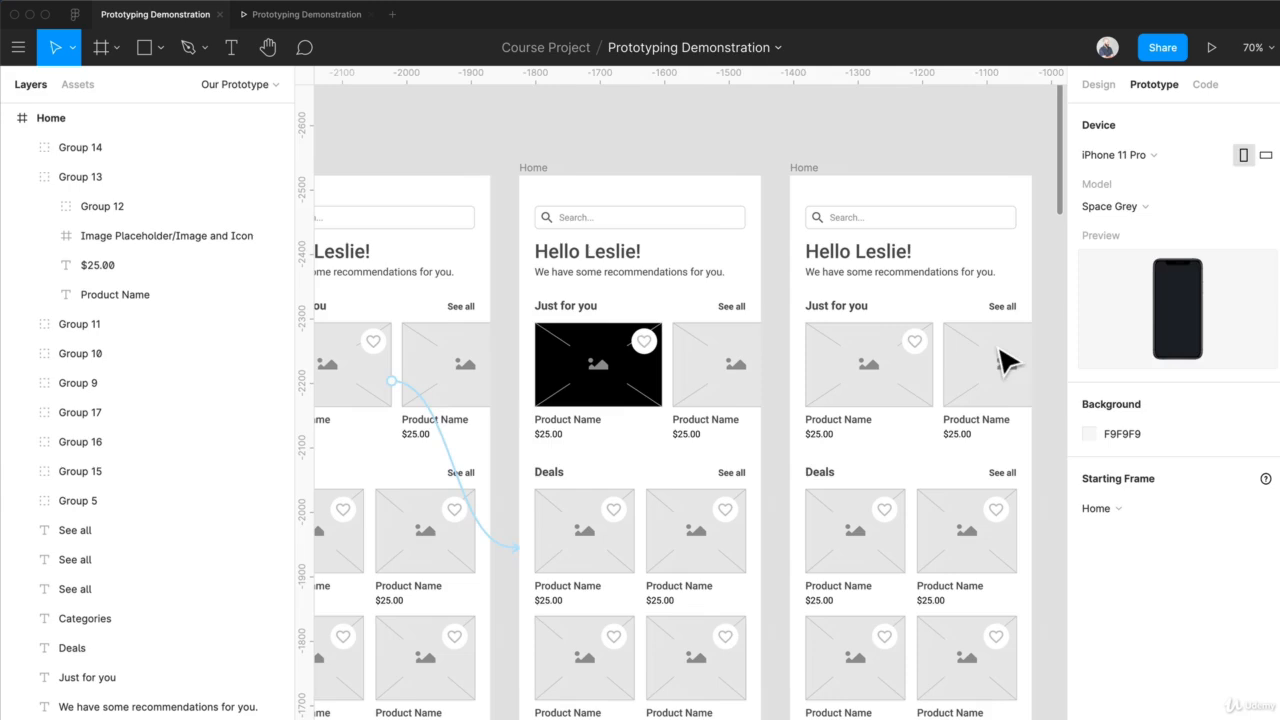
click(1005, 362)
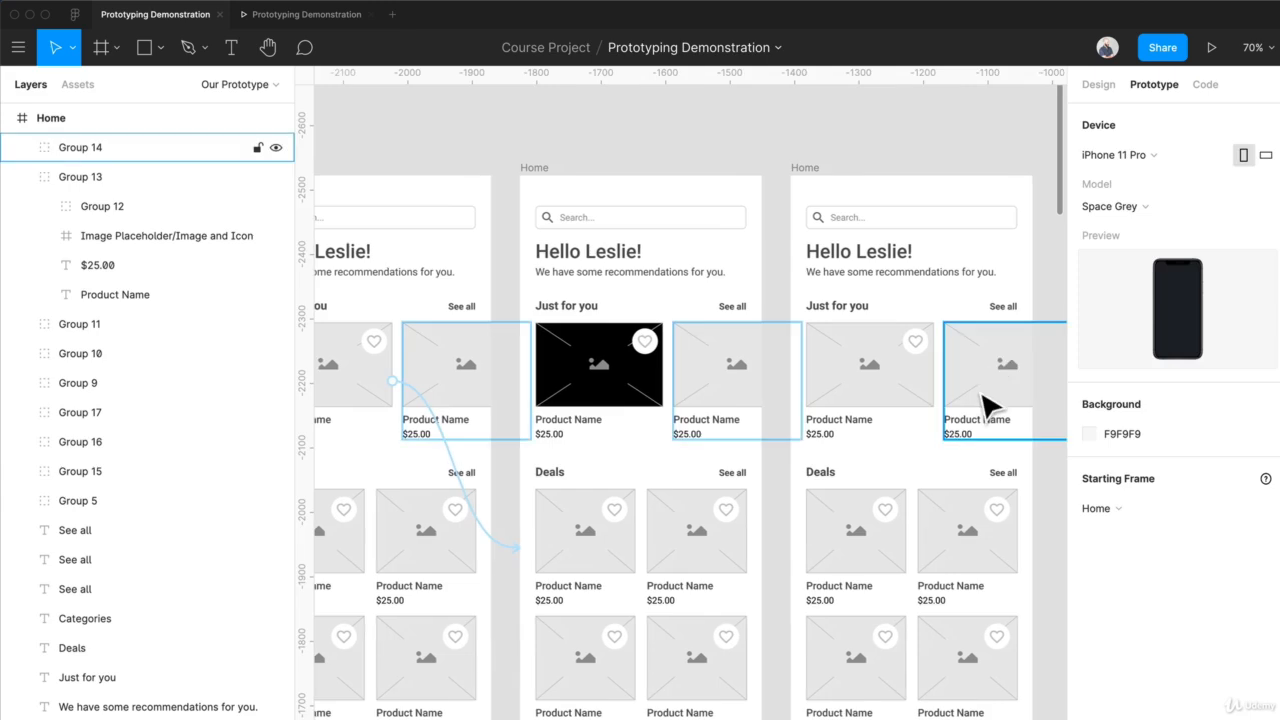
shift+click(893, 405)
drag(1029, 409, 972, 408)
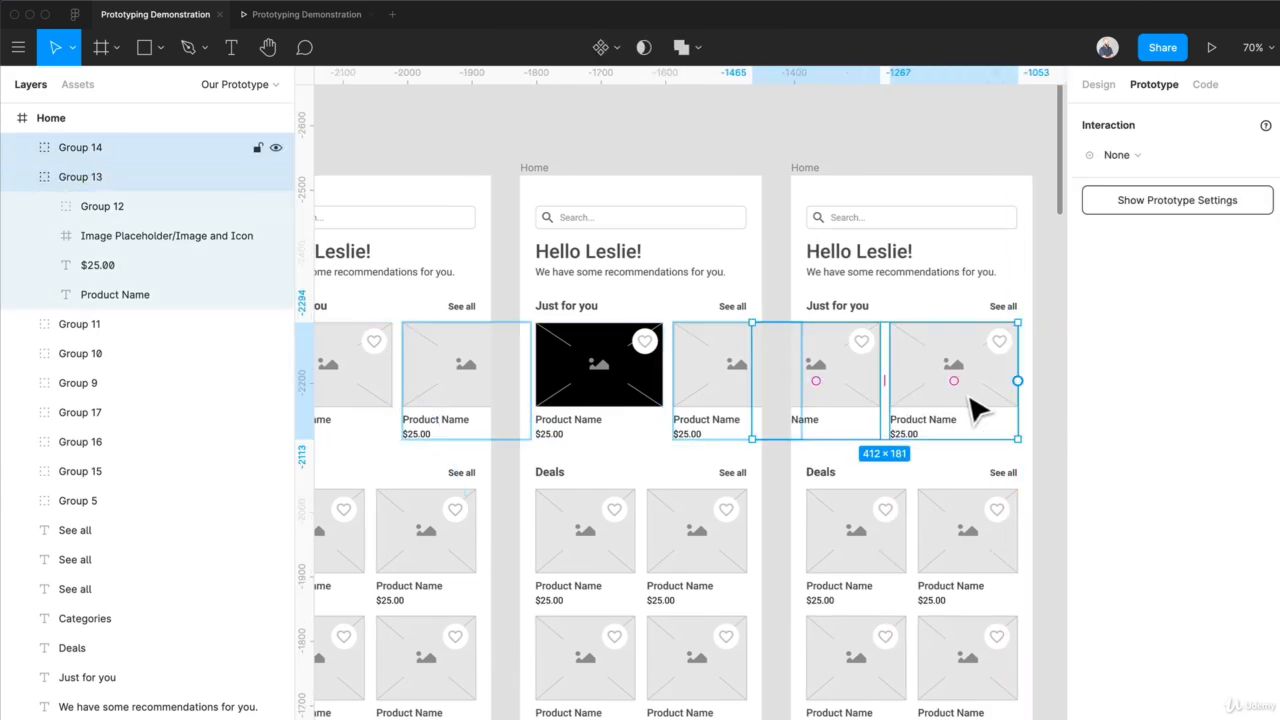
click(1055, 310)
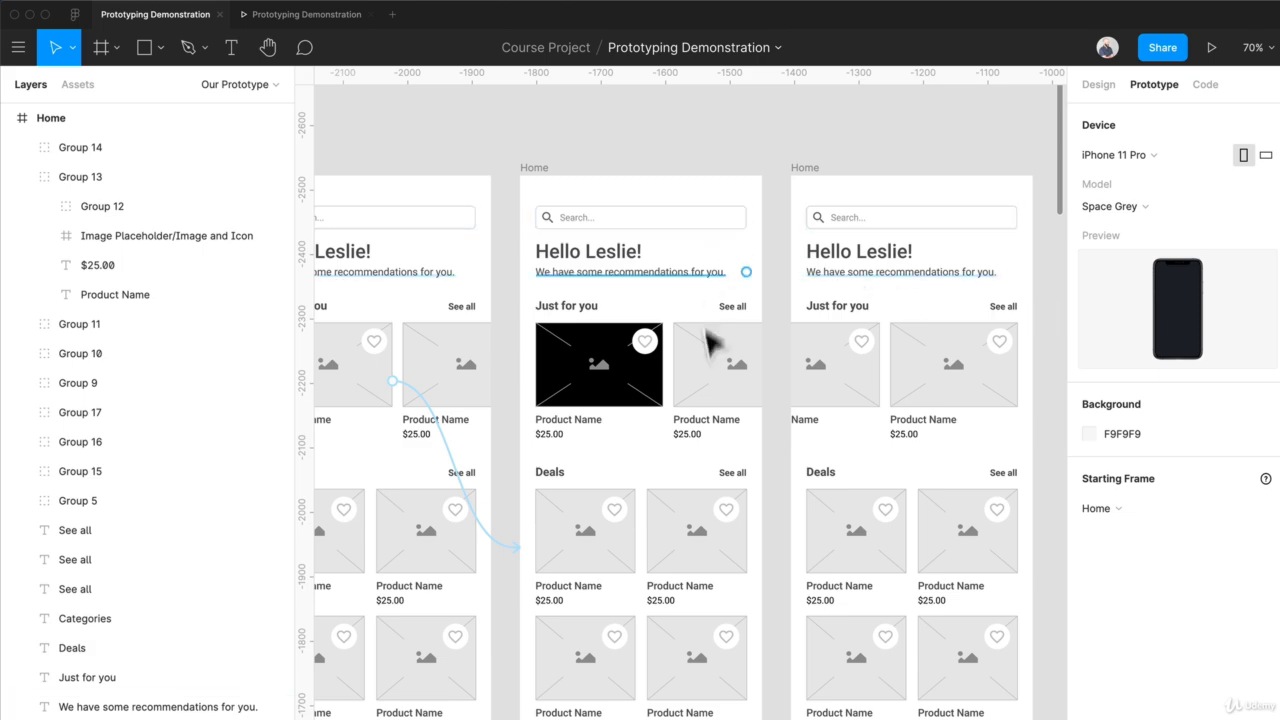
- Link the second Home frame to the third Home frame with an After Delay Navigate To interaction at 800ms
click(625, 375)
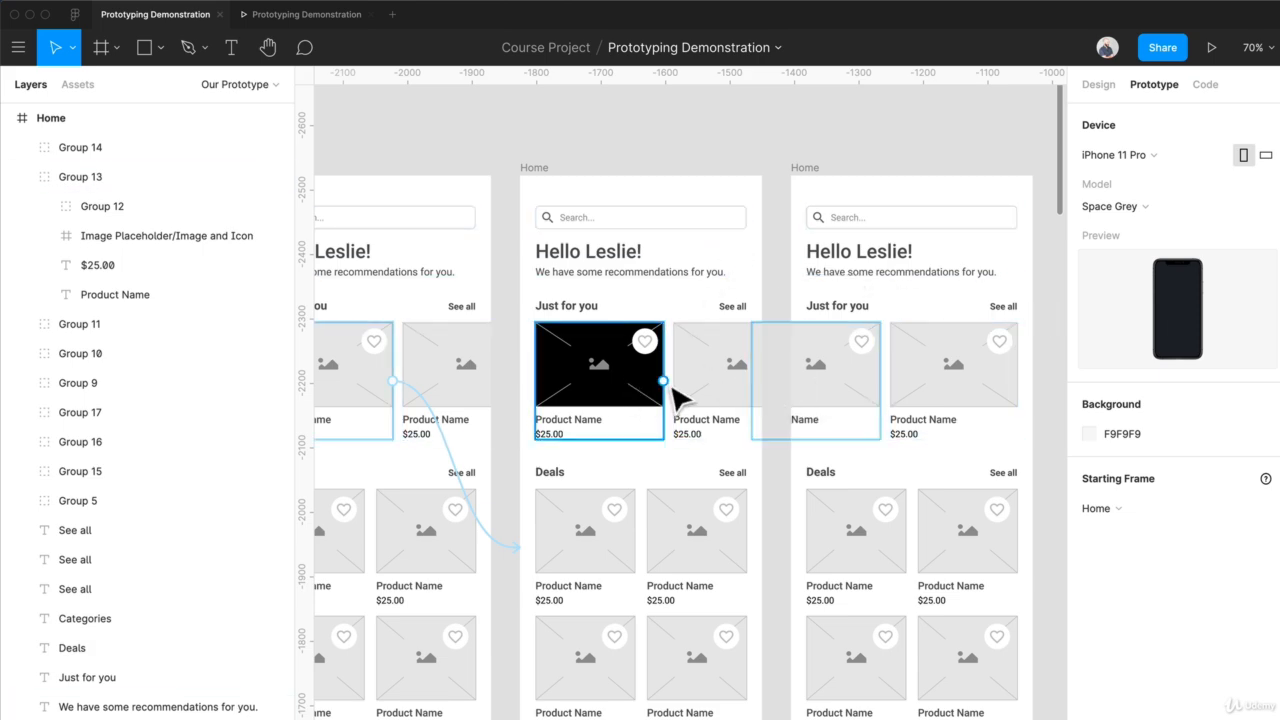
click(555, 190)
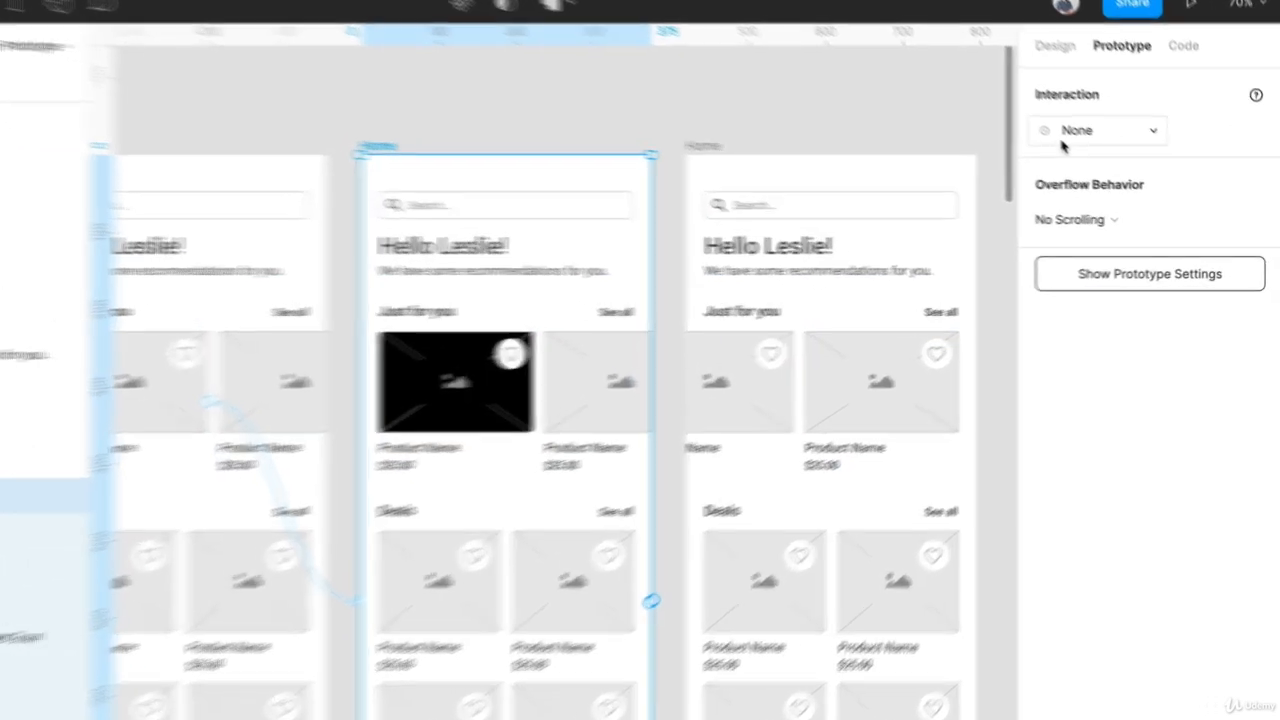
click(1066, 133)
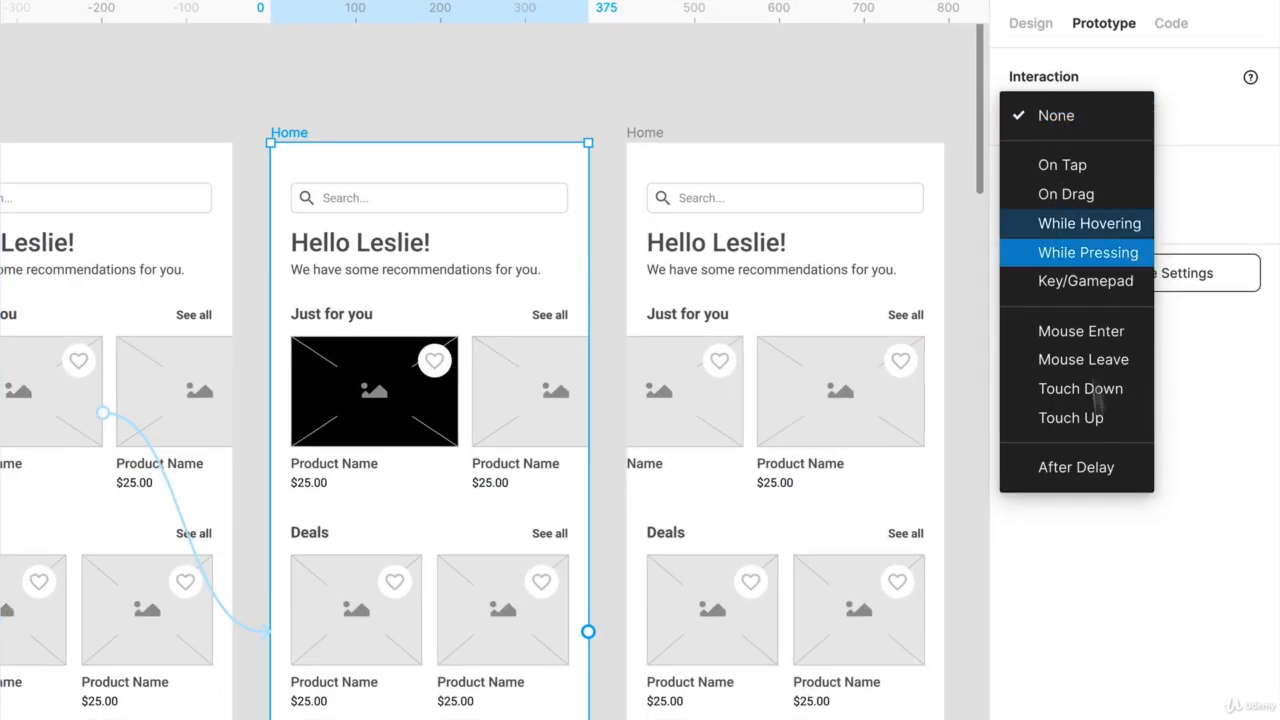
click(1097, 483)
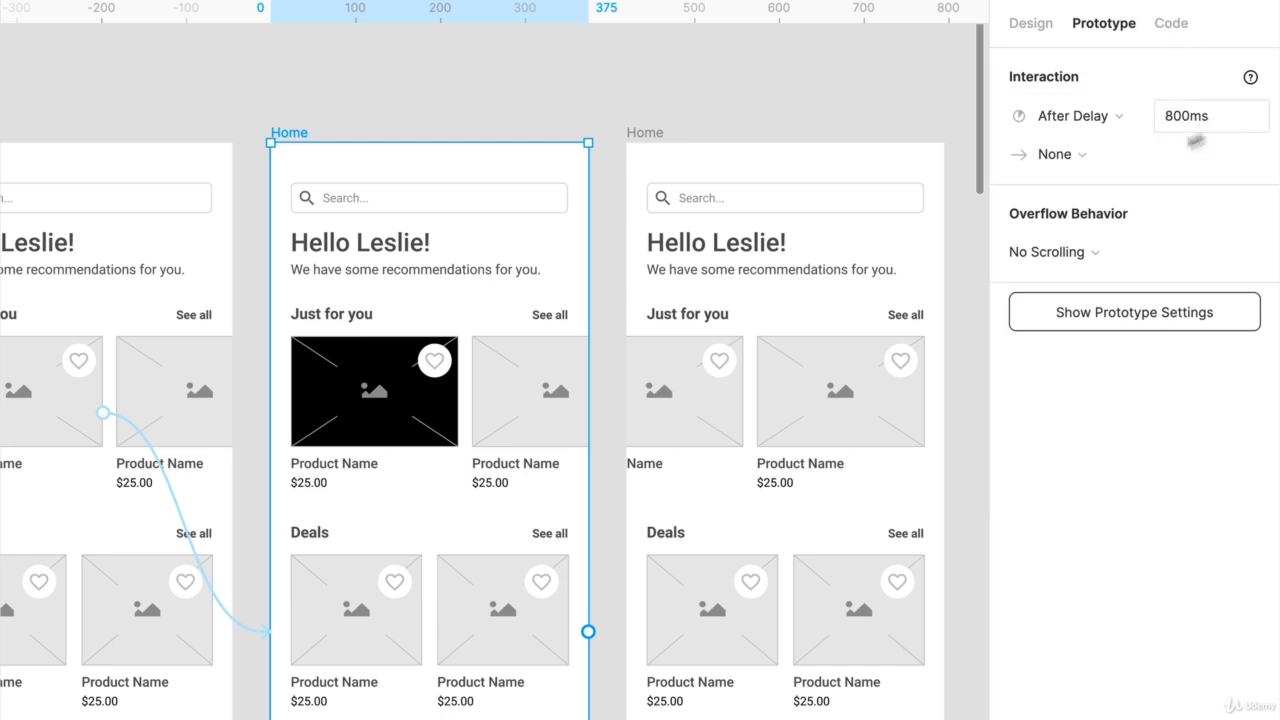
click(1082, 155)
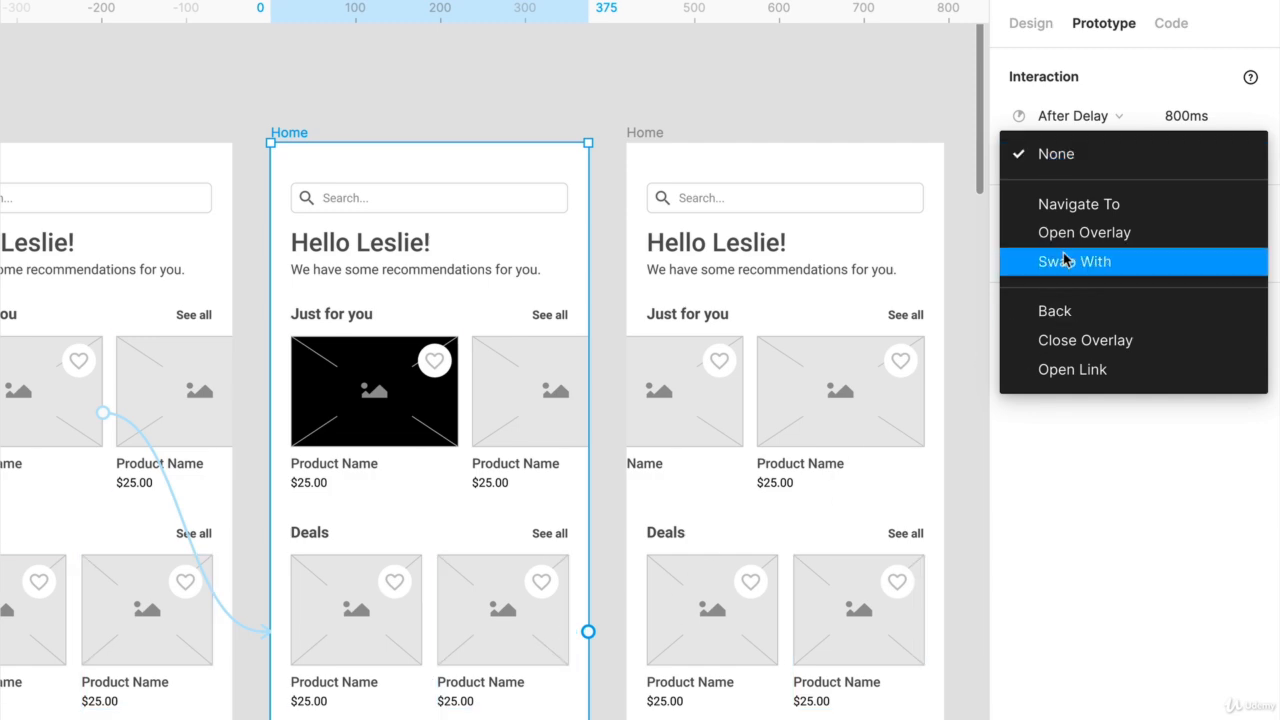
click(1100, 206)
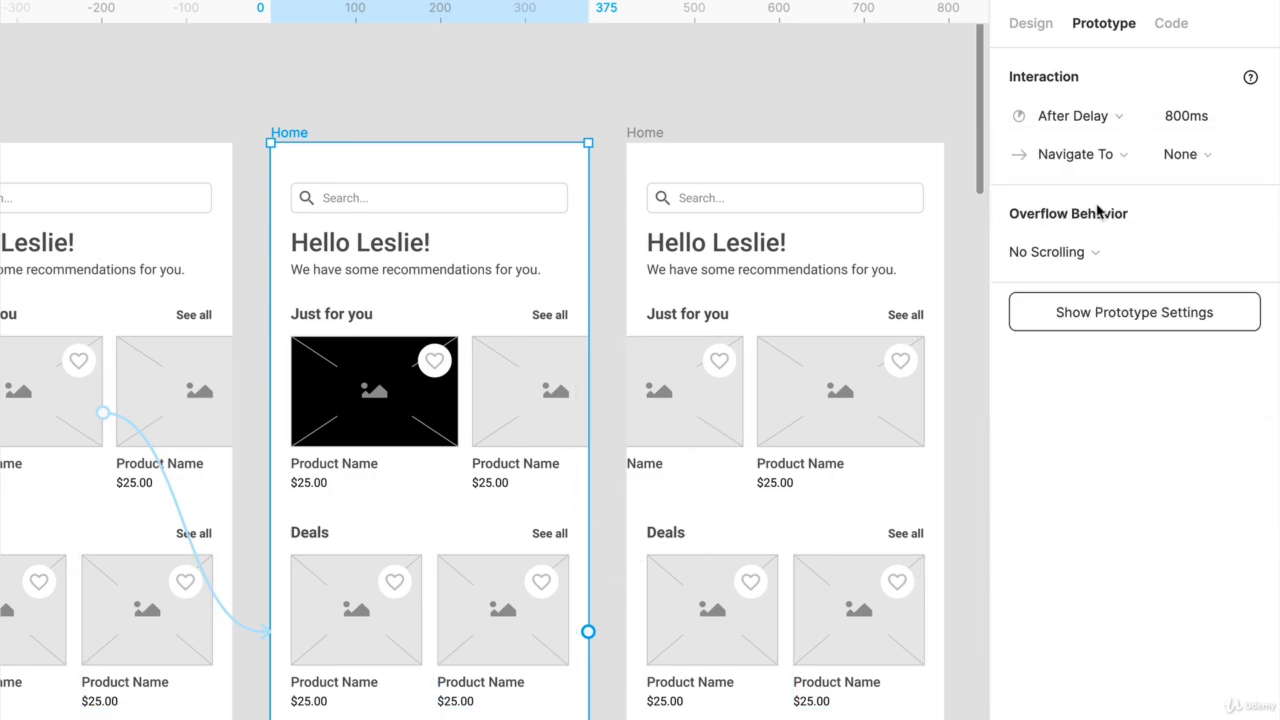
drag(588, 632, 650, 645)
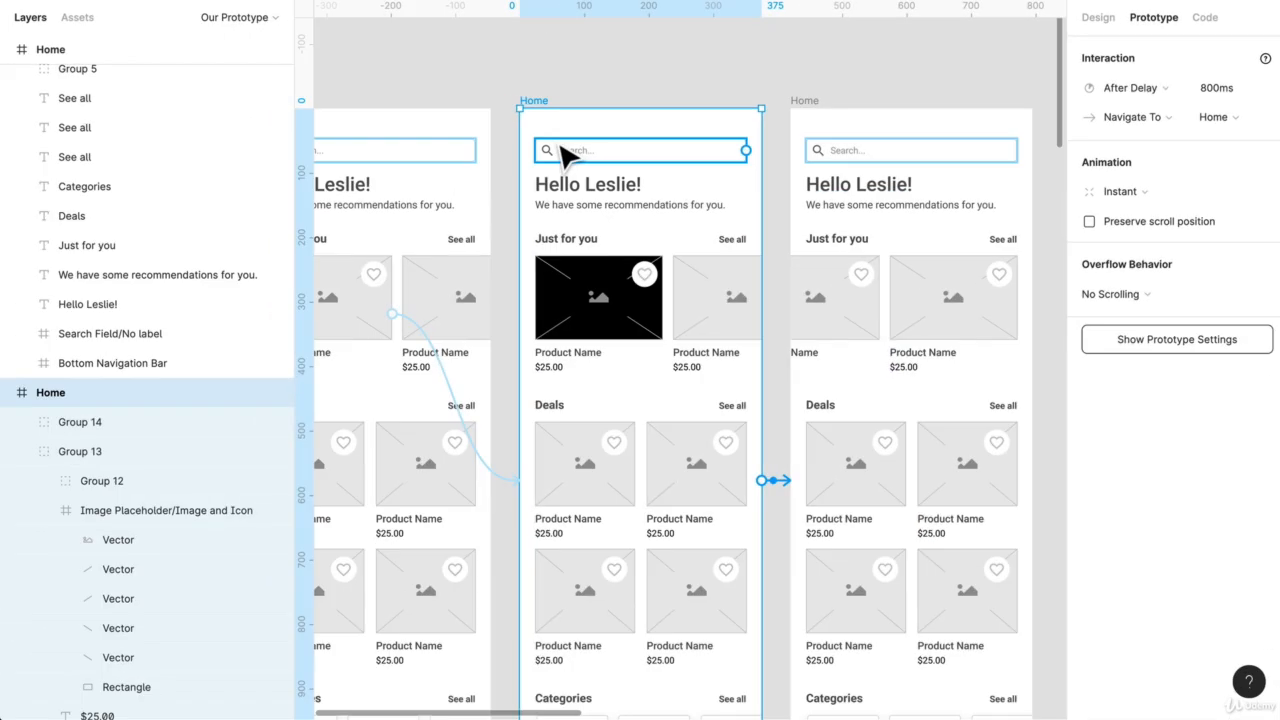
- Preview the prototype, tap the first Just for you card to test the delayed transition, and return to the design file
click(509, 80)
key(super+alt+Return)
click(556, 397)
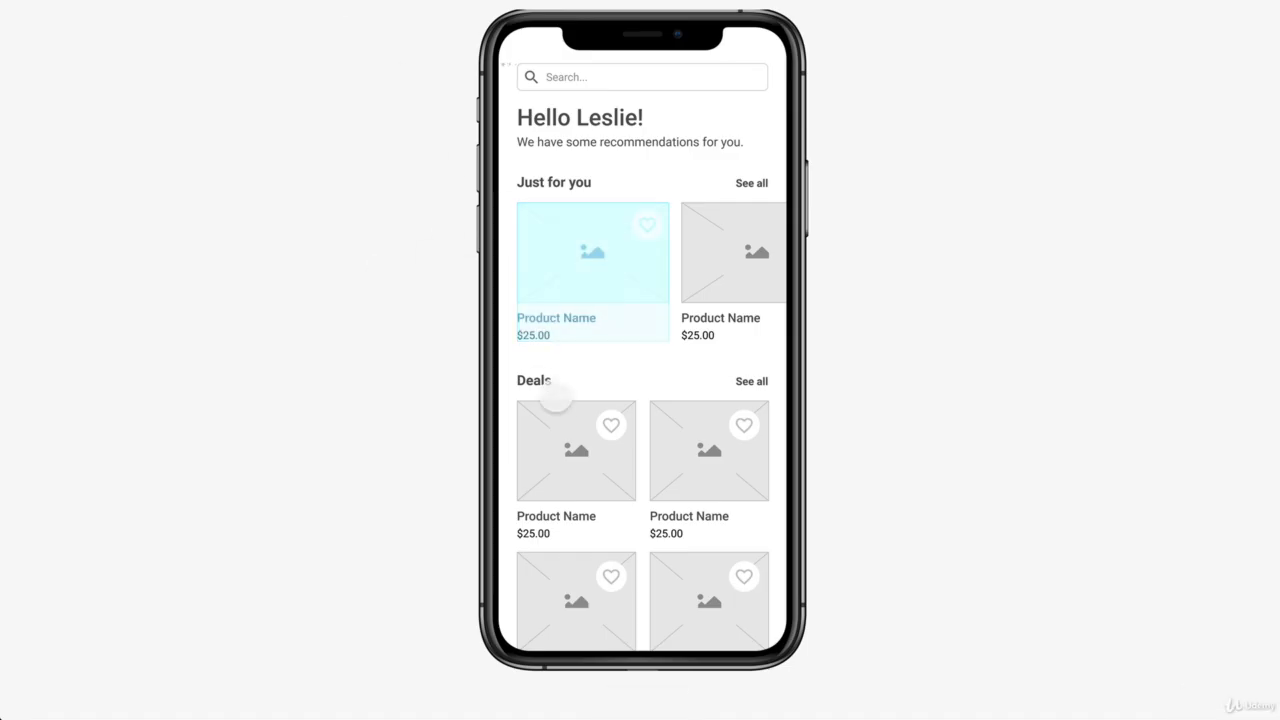
click(595, 420)
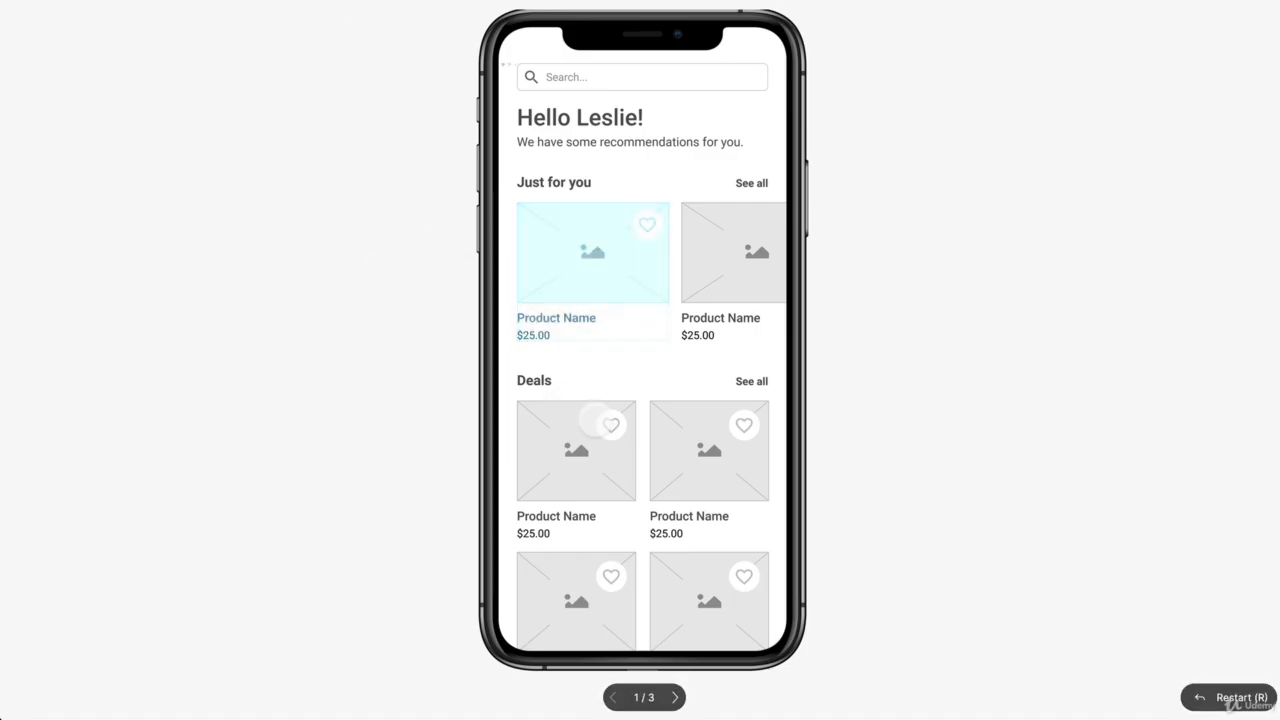
click(600, 257)
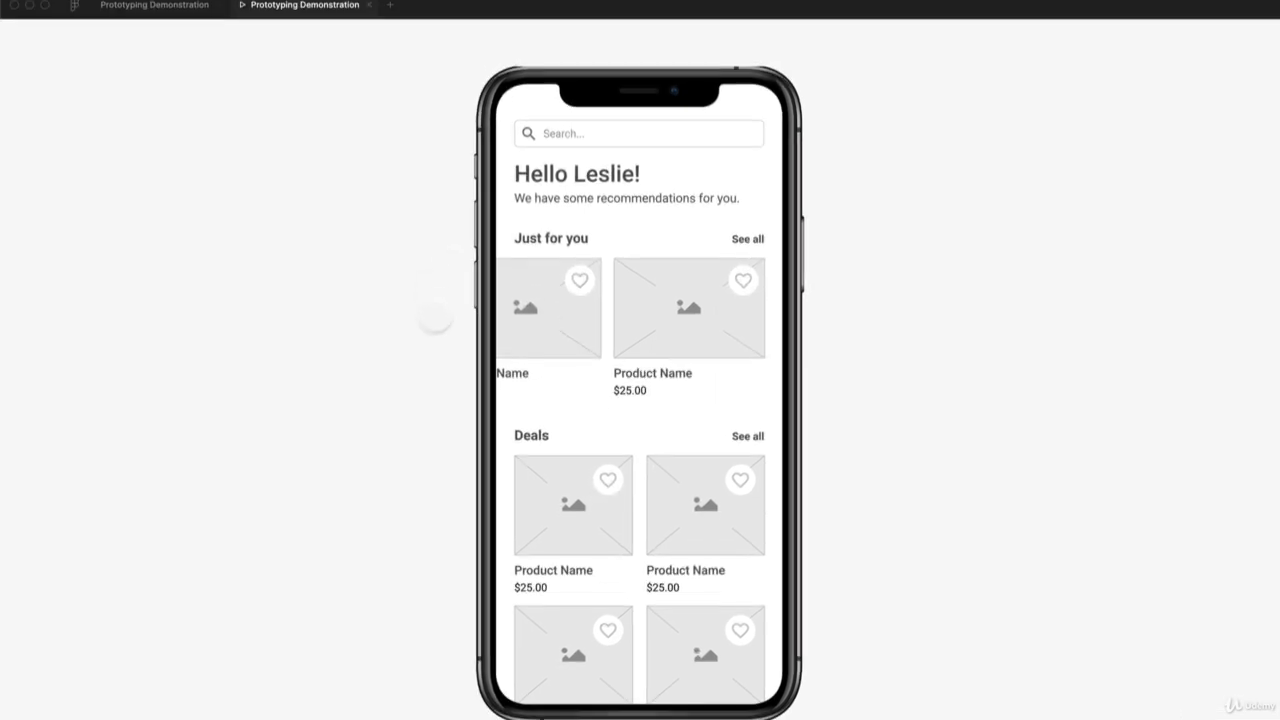
click(172, 14)
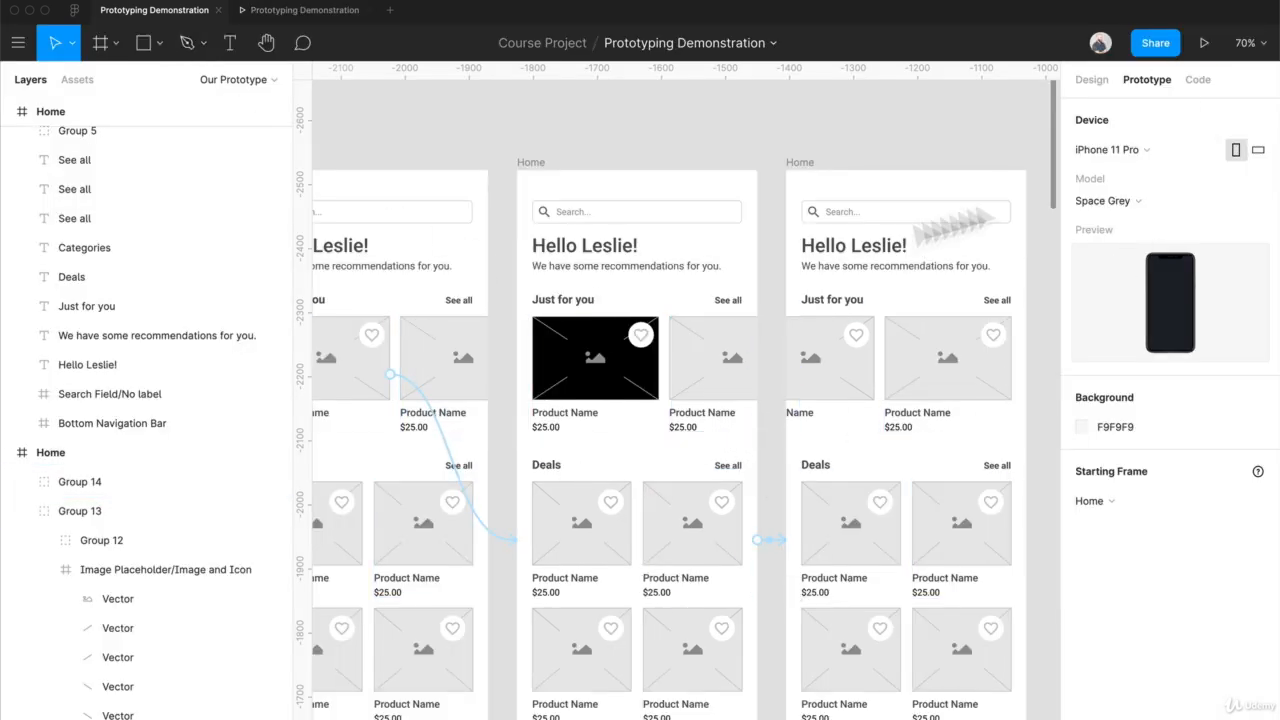
- Review the links between the Home frames and the available triggers for the first Just for you card's interaction
scroll(609, 366, left, 2)
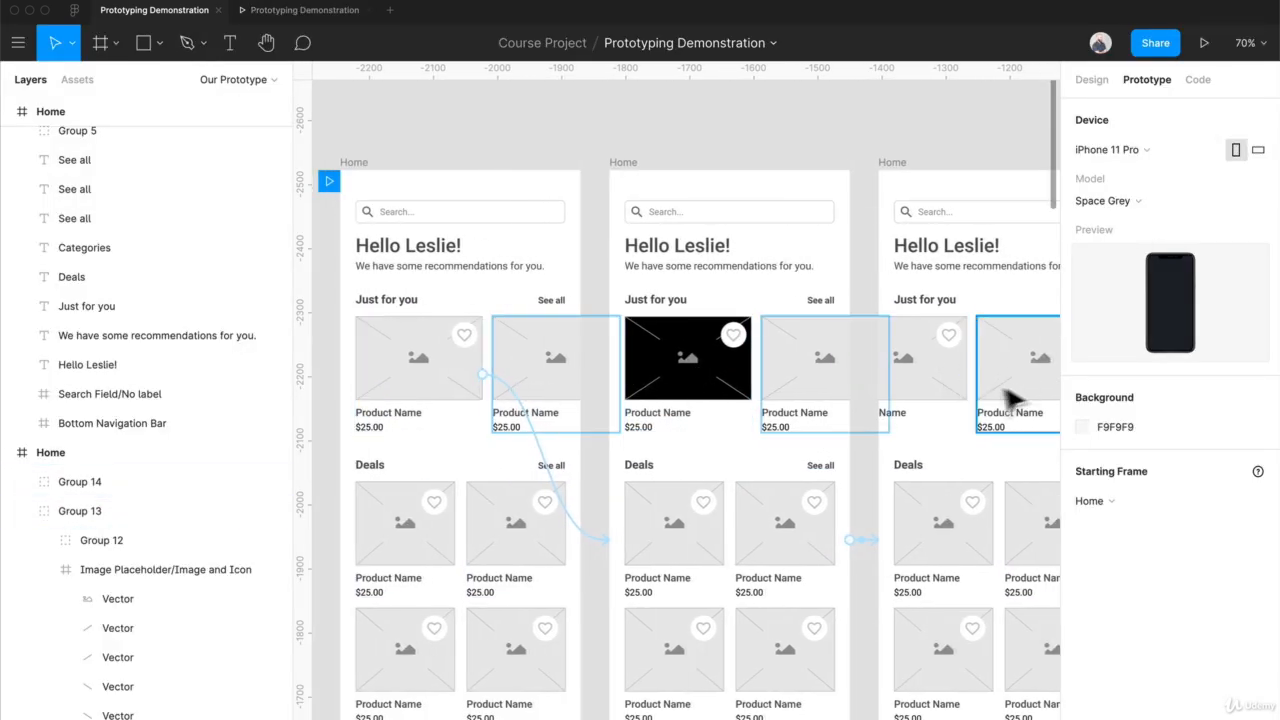
scroll(1010, 392, right, 1)
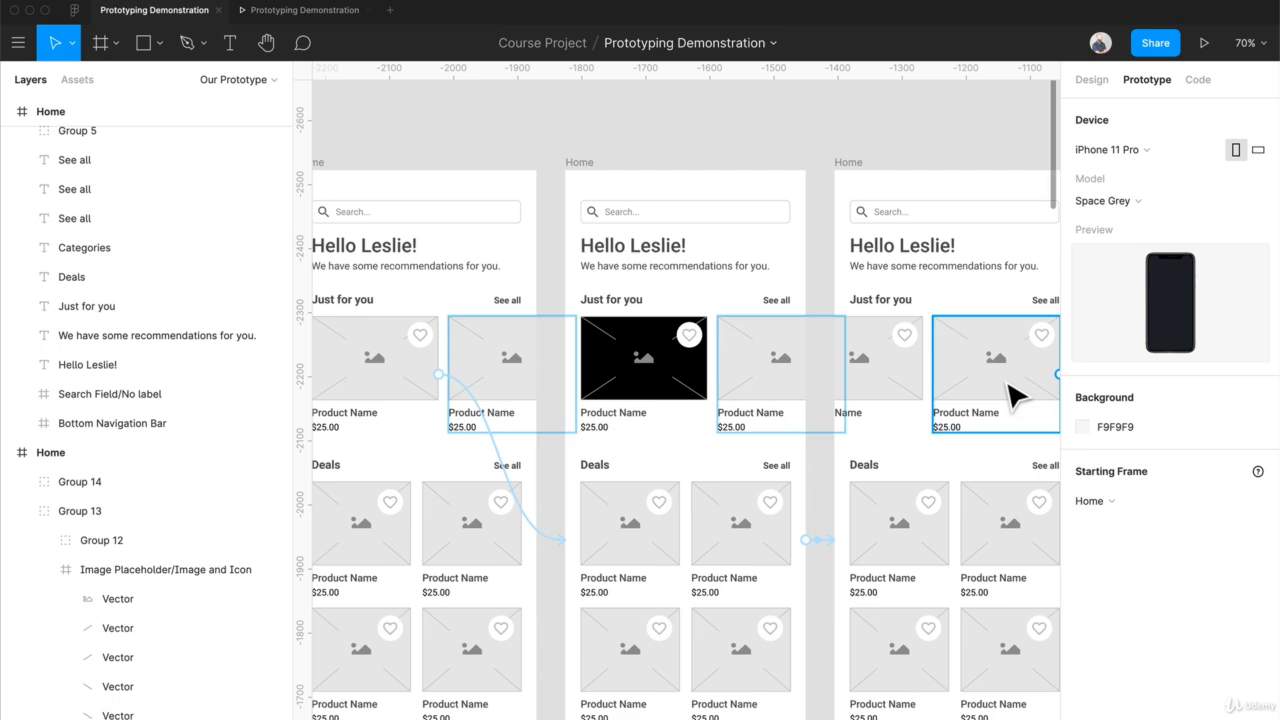
click(751, 380)
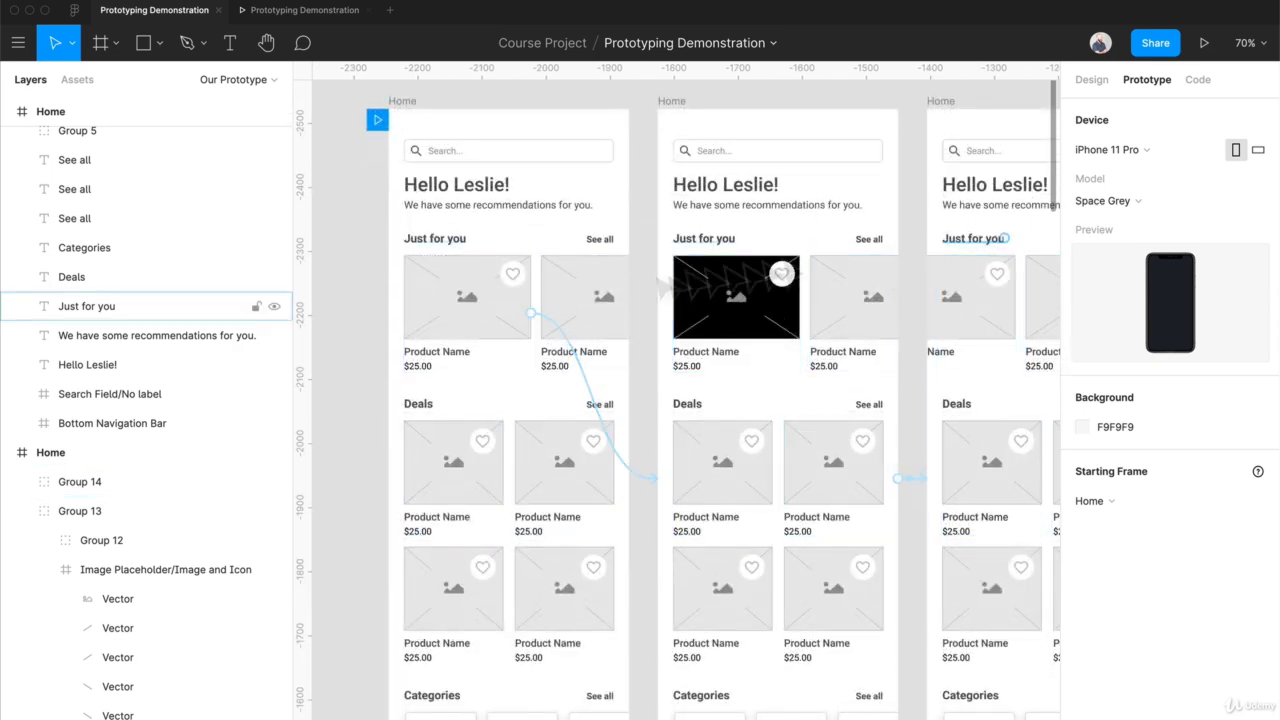
click(518, 344)
click(1133, 152)
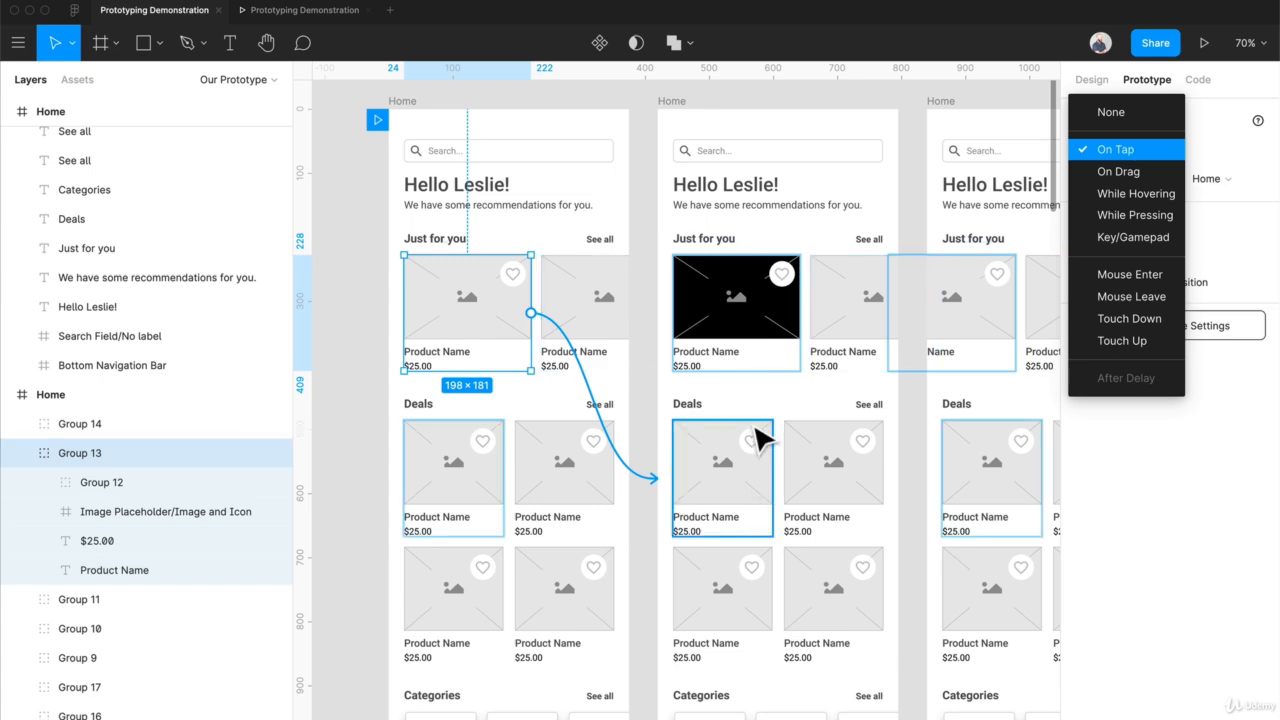
click(370, 378)
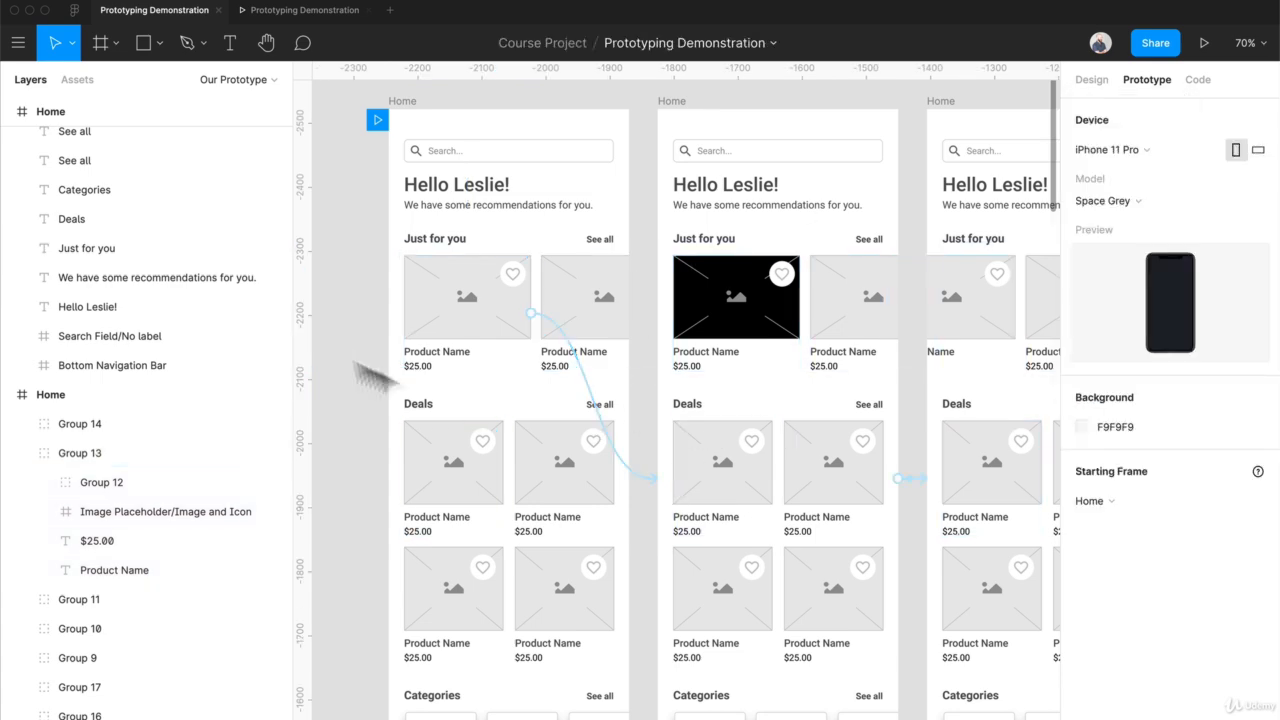